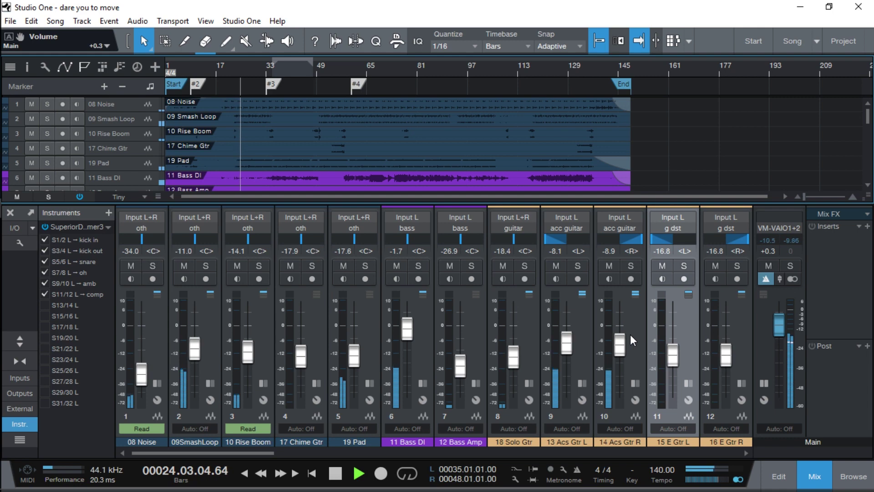
- Stop the playing 'dare you to move' mix at bar 25
{"action": "key", "text": "space"}
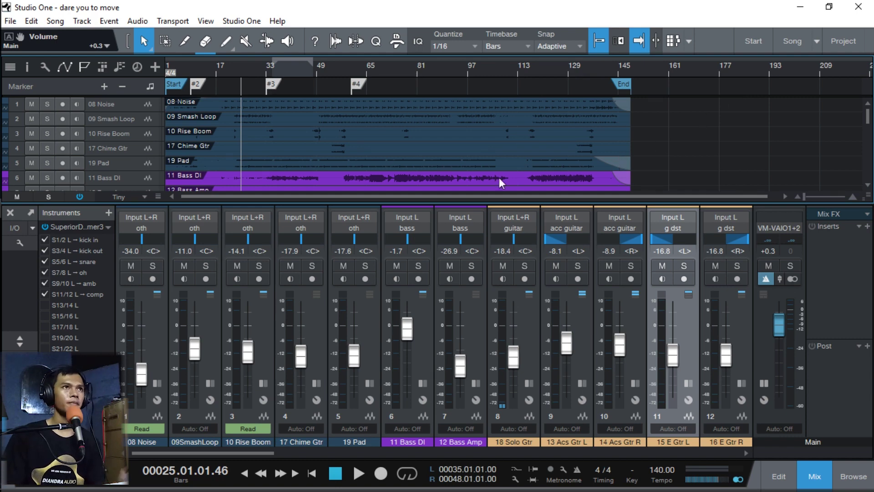
- Switch to 'contoh fx dan bus', select its vocal events, and float the Console full-window
{"action": "left_click", "coordinate": [815, 42]}
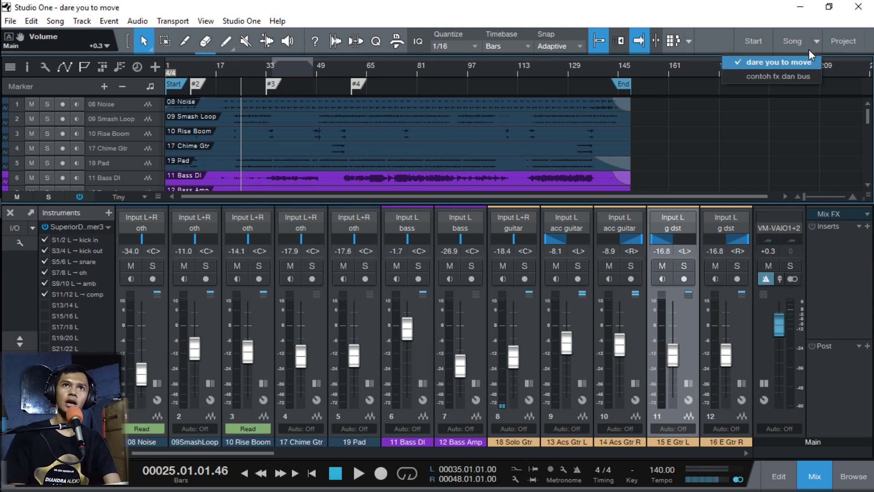
{"action": "left_click", "coordinate": [783, 76]}
{"action": "left_click_drag", "start_coordinate": [413, 406], "coordinate": [175, 83]}
{"action": "left_click_drag", "start_coordinate": [444, 397], "coordinate": [222, 281]}
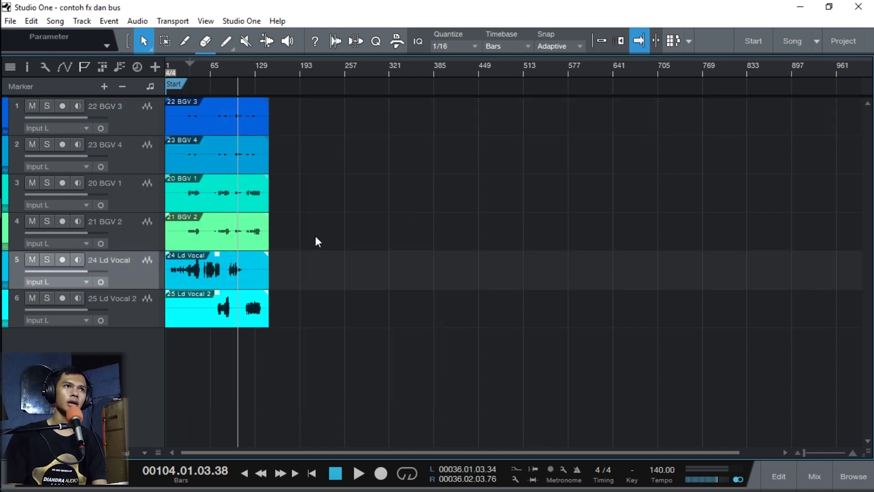
{"action": "left_click_drag", "start_coordinate": [315, 235], "coordinate": [203, 108]}
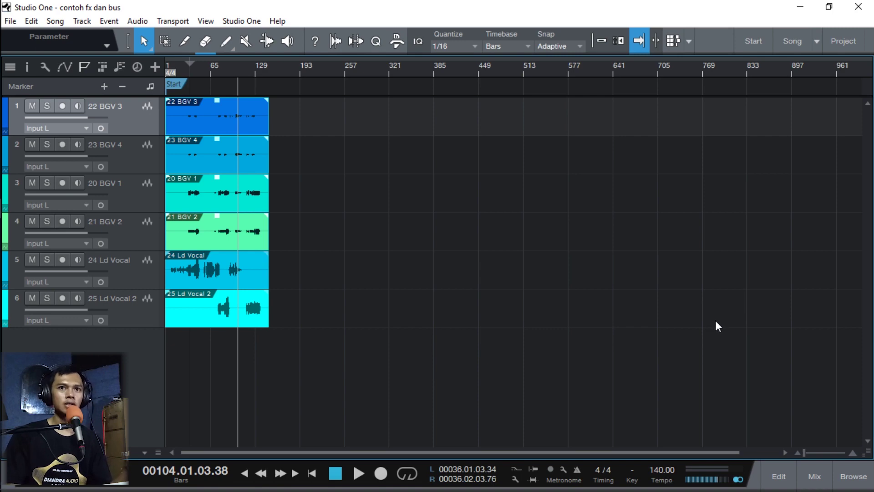
{"action": "key", "text": "F3"}
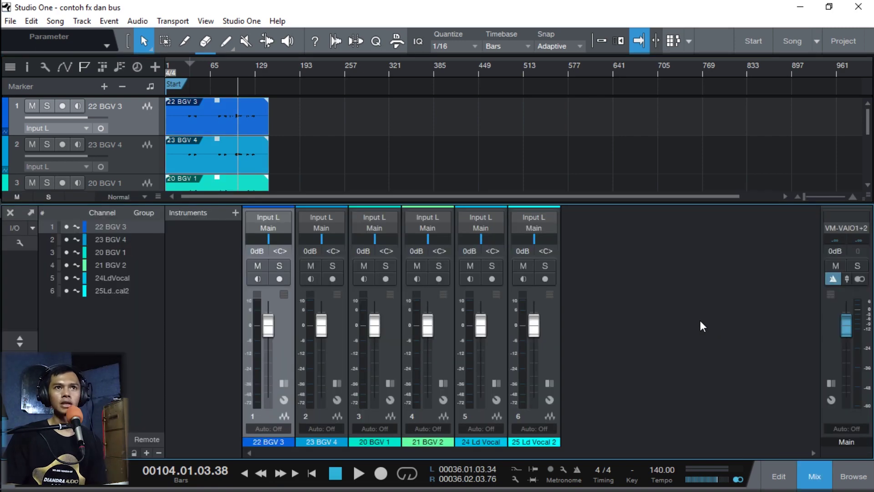
{"action": "left_click", "coordinate": [29, 213]}
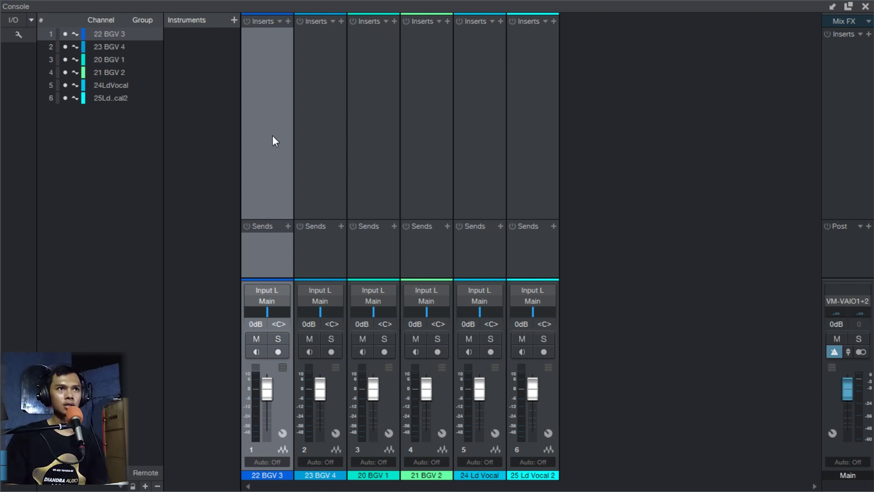
- Route the four BGV channels into a new bus named 'bgv B'
{"action": "left_click", "coordinate": [440, 136], "text": "shift"}
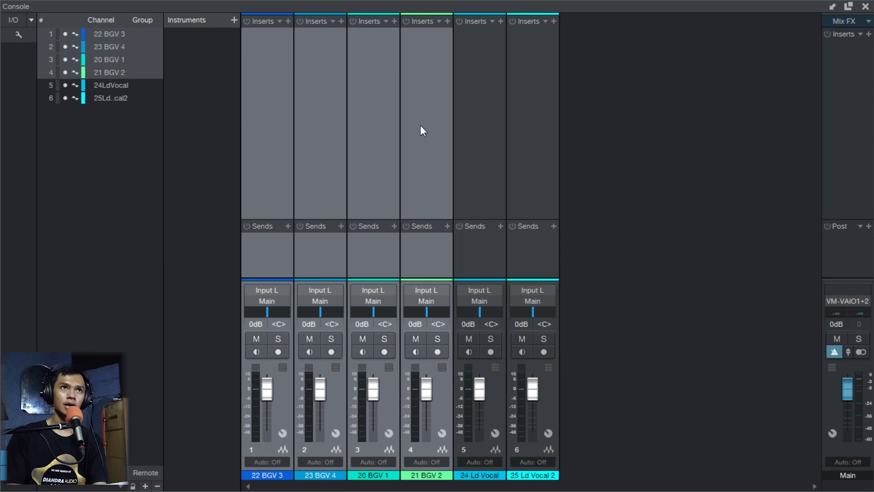
{"action": "right_click", "coordinate": [435, 143]}
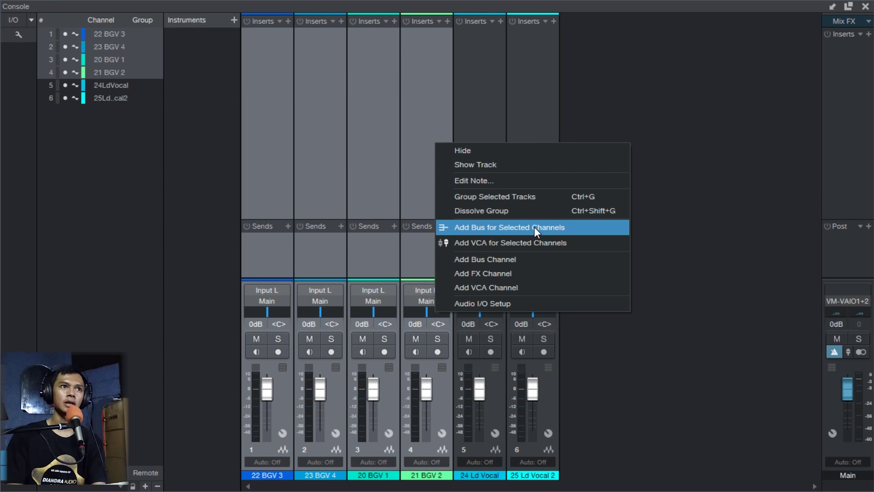
{"action": "left_click", "coordinate": [483, 227]}
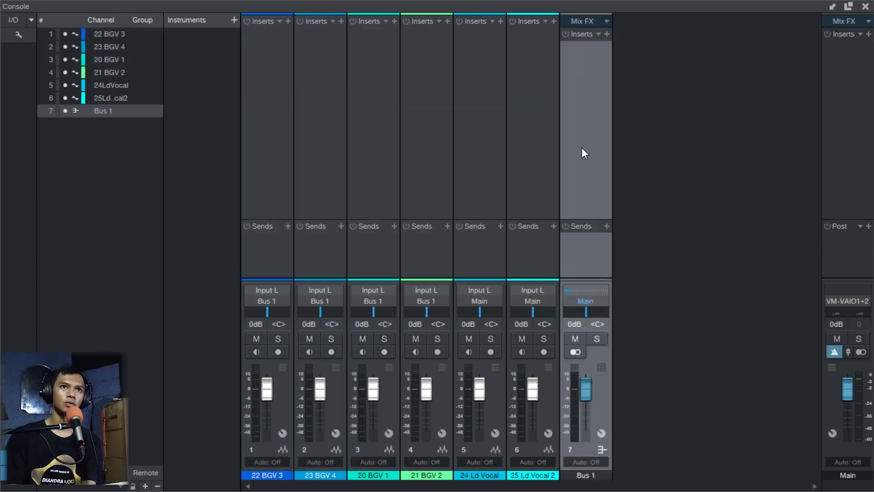
{"action": "double_click", "coordinate": [589, 476]}
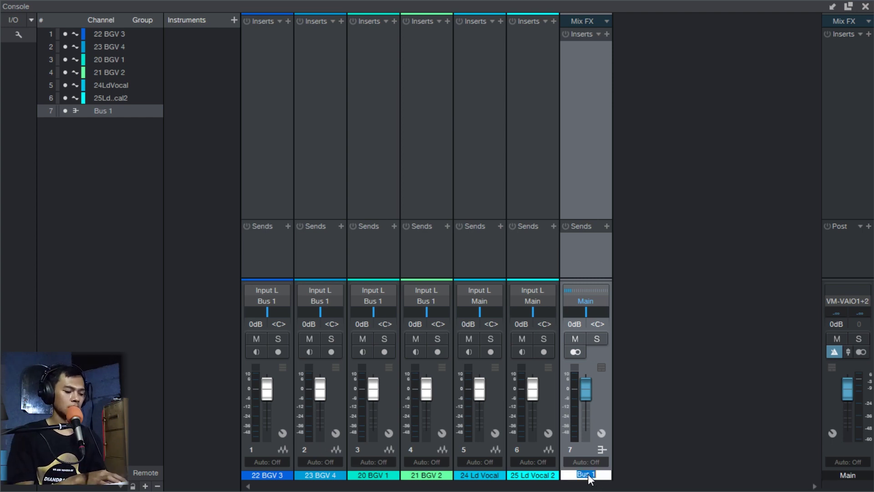
{"action": "type", "text": "bgv B"}
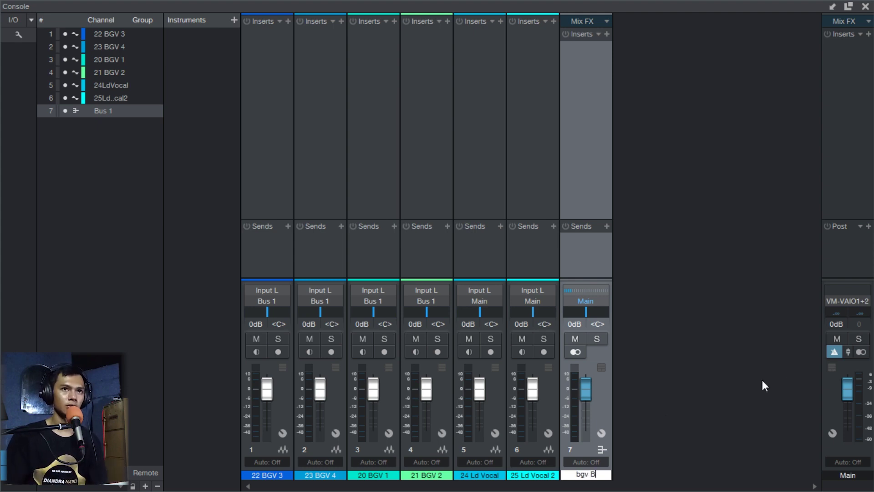
{"action": "key", "text": "Return"}
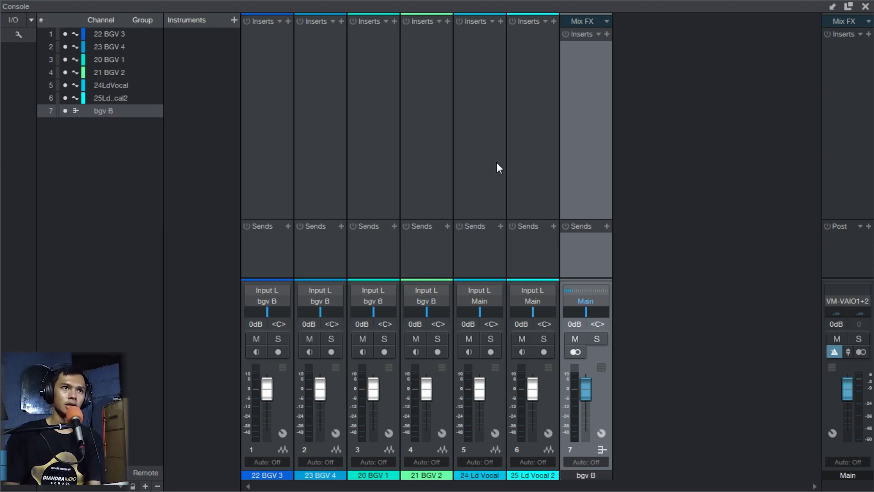
- Check each BGV channel and the bgv B bus, then solo bgv B and start playback
{"action": "left_click", "coordinate": [283, 131]}
{"action": "left_click", "coordinate": [321, 127]}
{"action": "left_click", "coordinate": [368, 124]}
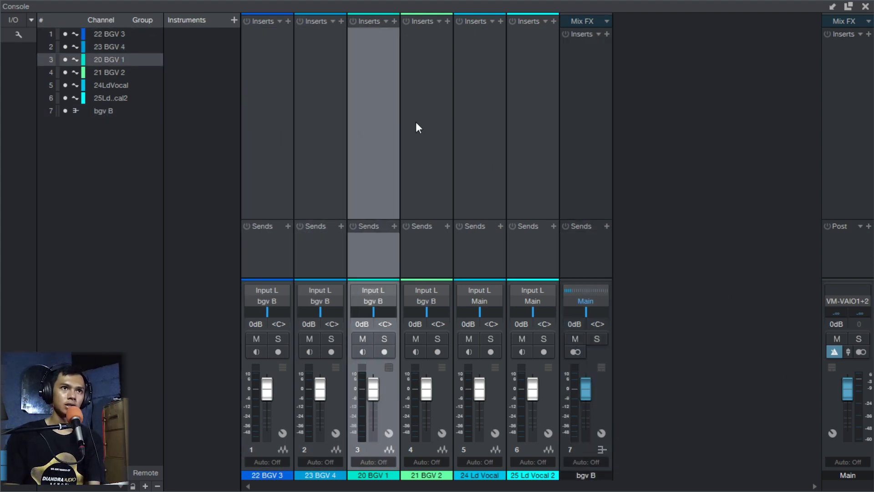
{"action": "left_click", "coordinate": [416, 122]}
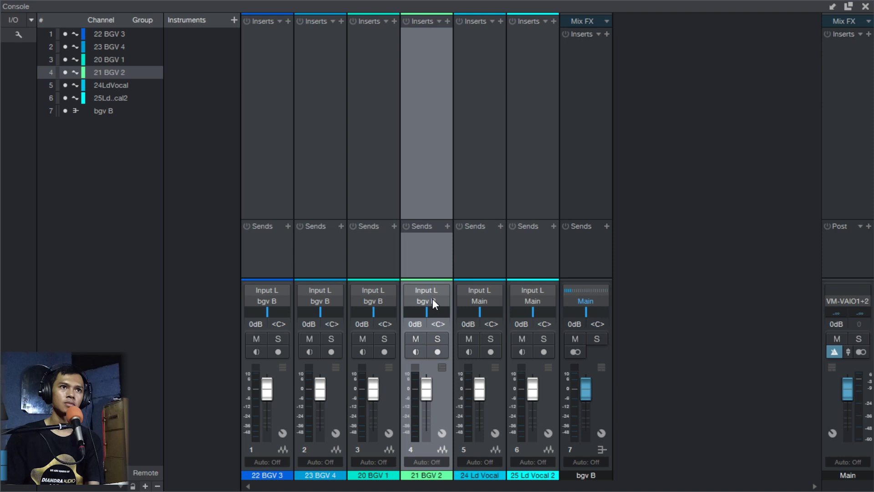
{"action": "left_click", "coordinate": [580, 157]}
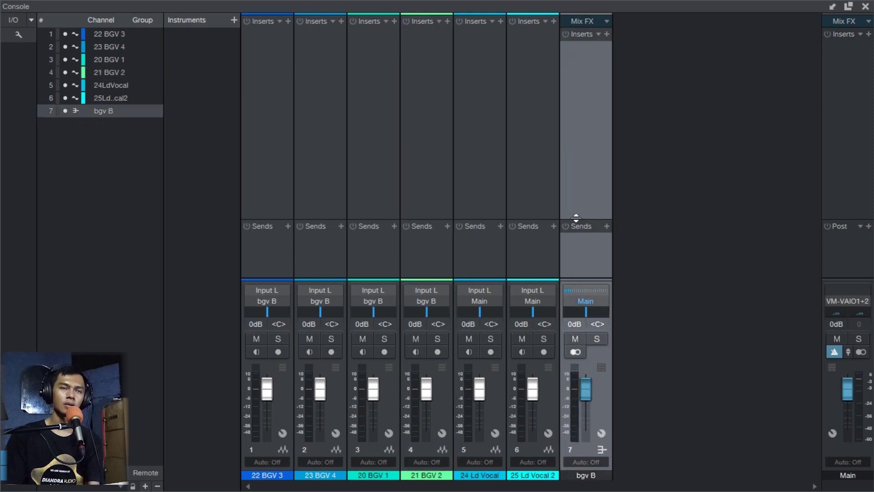
{"action": "left_click", "coordinate": [597, 339]}
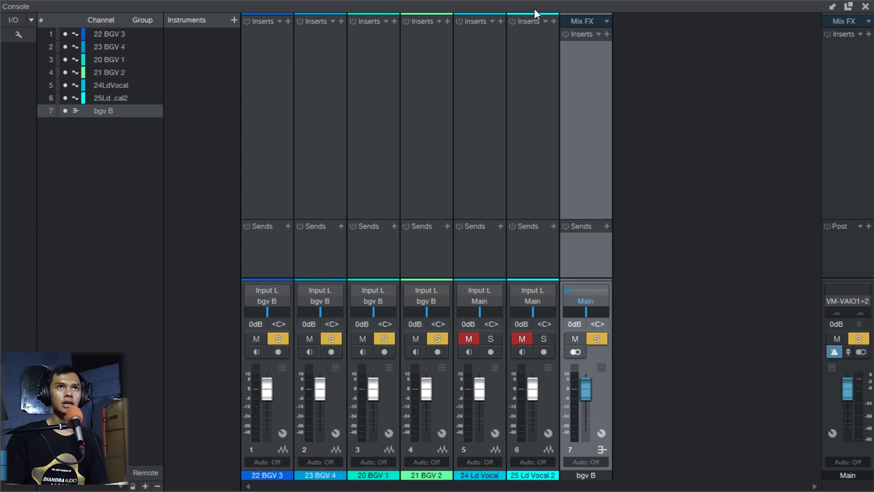
{"action": "key", "text": "space"}
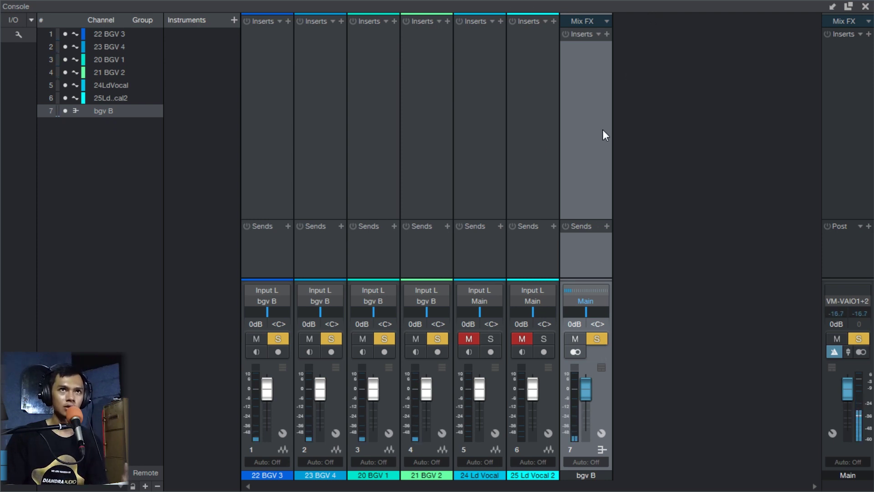
- Mute 24 Ld Vocal and 25 Ld Vocal 2, leaving bgv B unmuted
{"action": "left_click", "coordinate": [576, 338]}
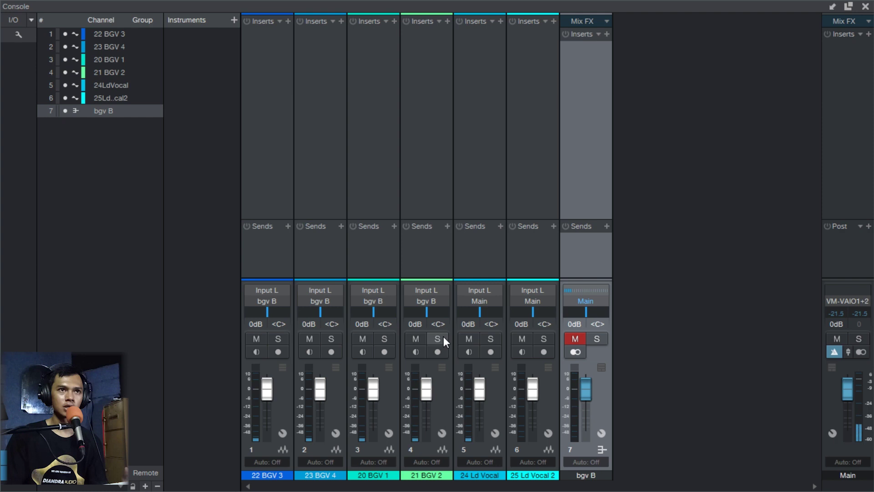
{"action": "left_click", "coordinate": [468, 339]}
{"action": "left_click", "coordinate": [521, 340]}
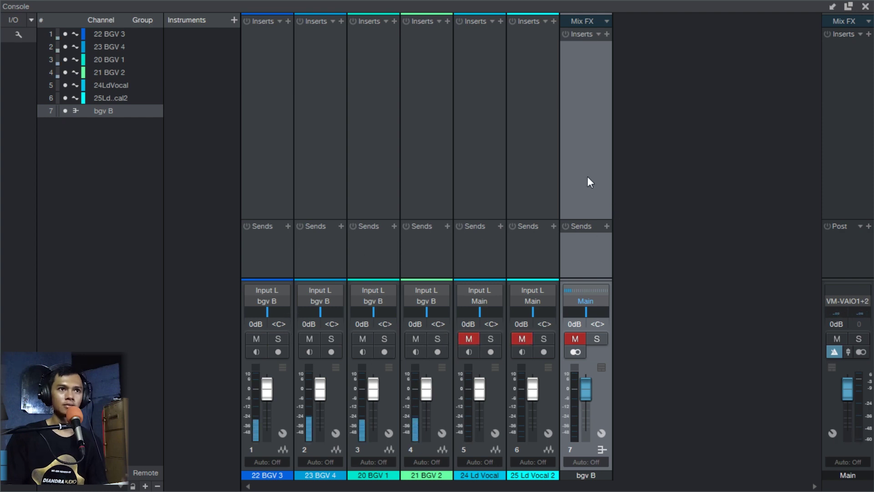
{"action": "left_click", "coordinate": [578, 338]}
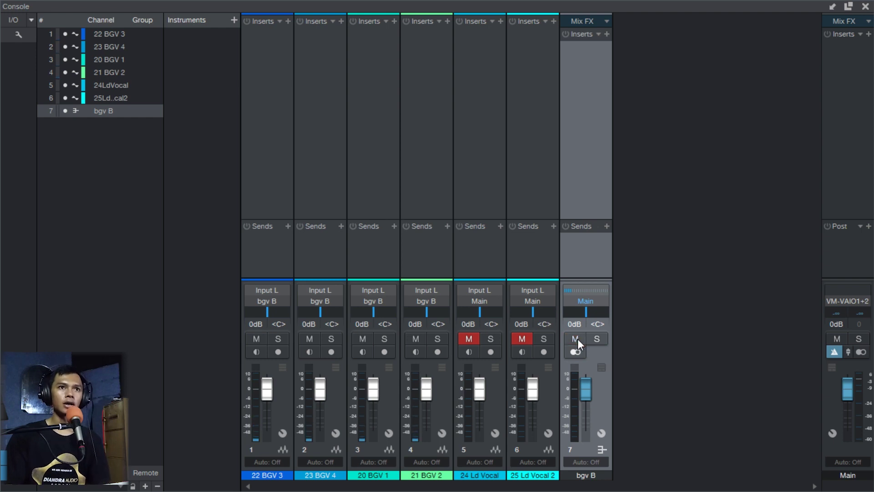
- Unmute both lead vocals and add a new bus named 'Lead VB'
{"action": "left_click", "coordinate": [469, 338]}
{"action": "left_click", "coordinate": [521, 339]}
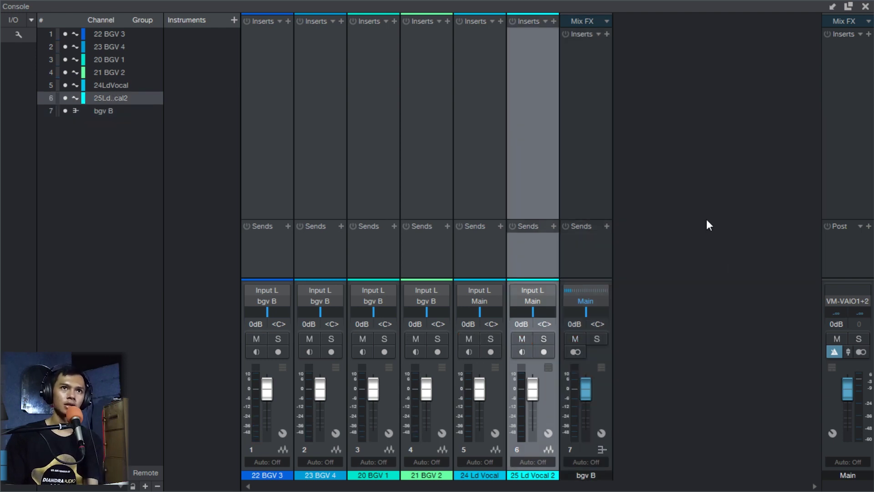
{"action": "right_click", "coordinate": [689, 158]}
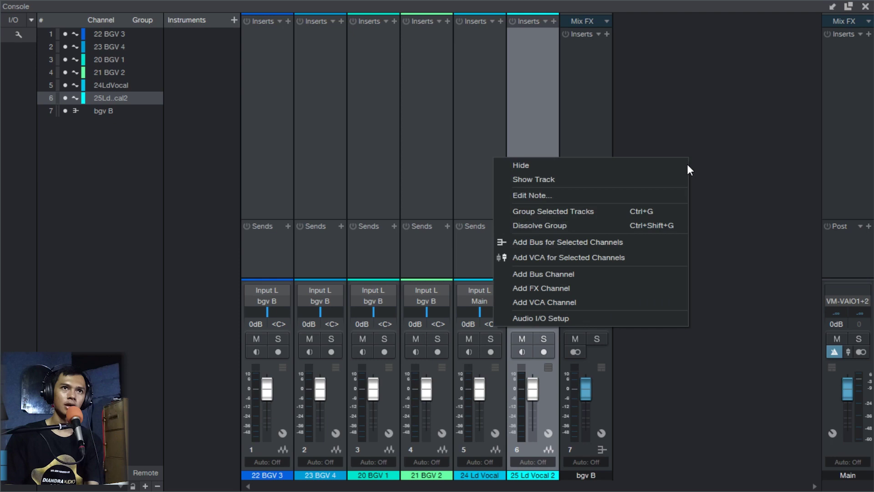
{"action": "left_click", "coordinate": [644, 273]}
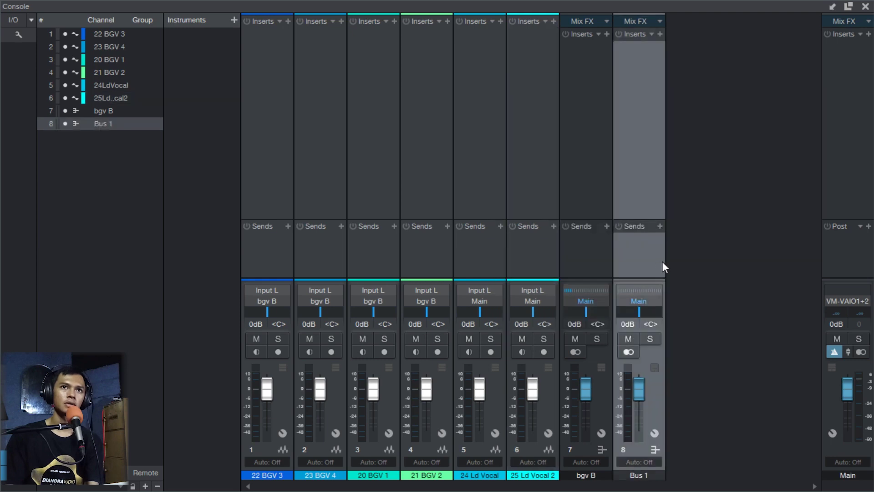
{"action": "double_click", "coordinate": [637, 474]}
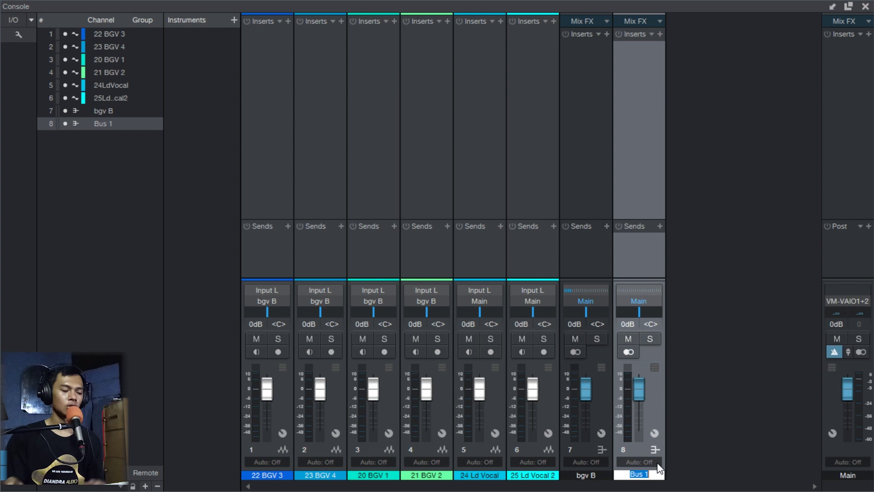
{"action": "type", "text": "Lead V"}
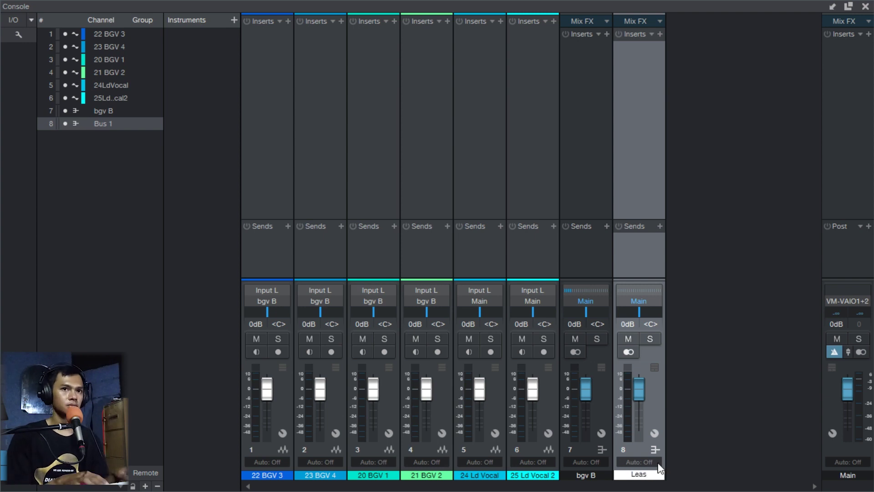
{"action": "type", "text": "B"}
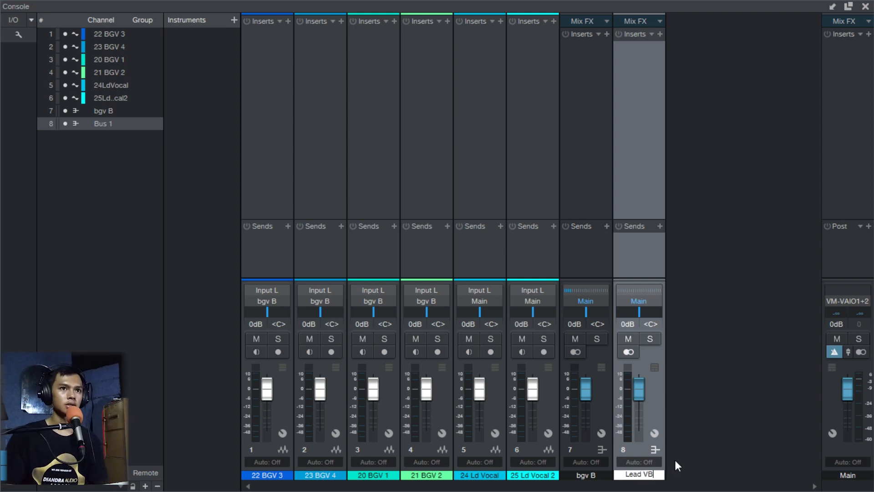
{"action": "left_click", "coordinate": [484, 131]}
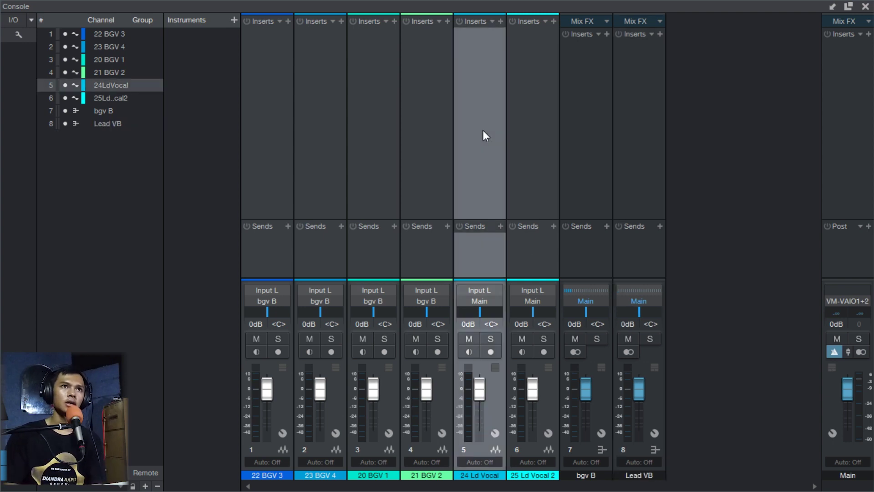
- Route 24 Ld Vocal and 25 Ld Vocal 2 outputs to Lead VB and solo it
{"action": "left_click", "coordinate": [524, 138], "text": "shift"}
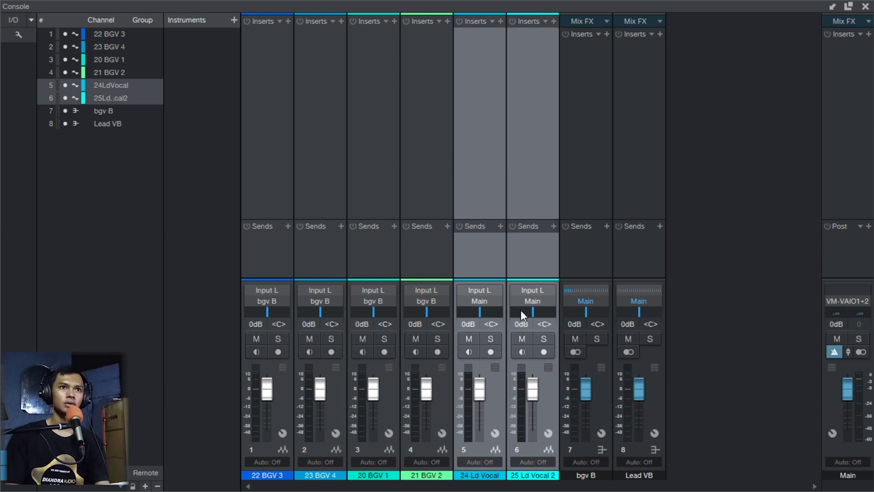
{"action": "left_click", "coordinate": [483, 301]}
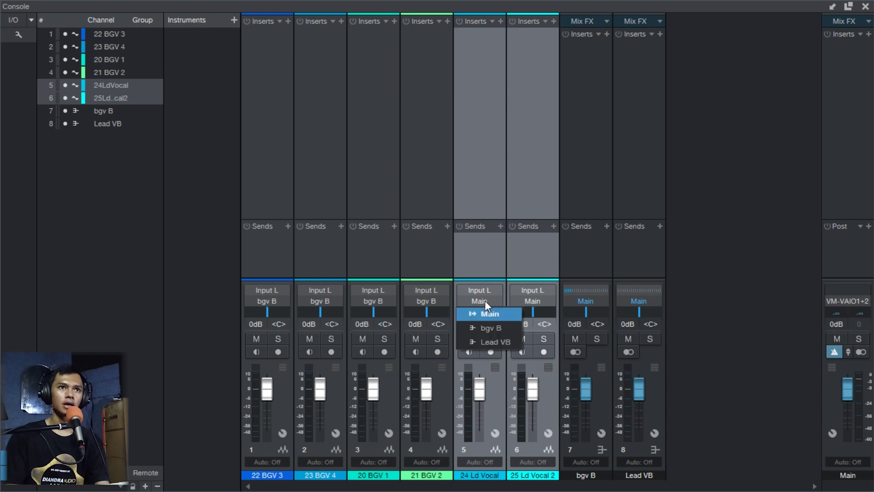
{"action": "left_click", "coordinate": [510, 342]}
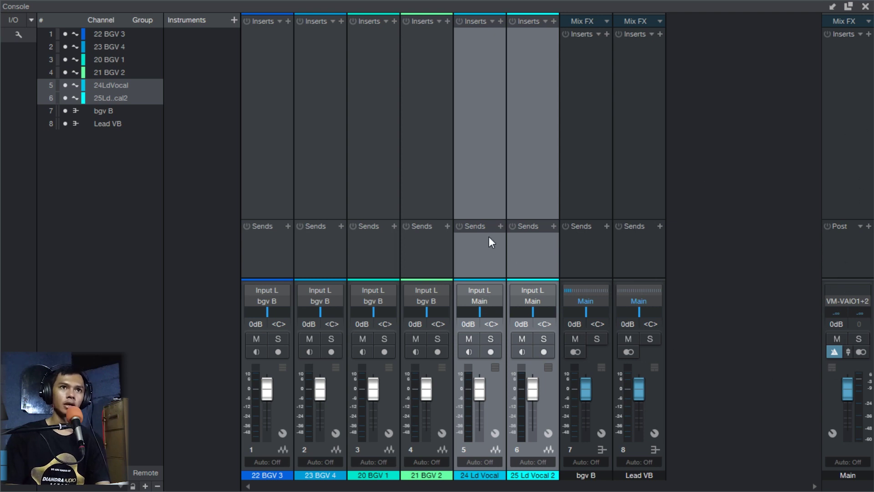
{"action": "left_click", "coordinate": [487, 299]}
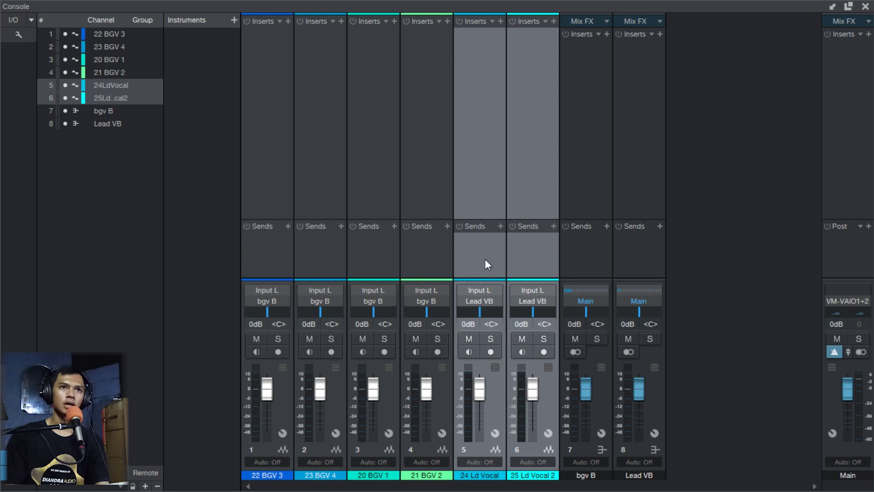
{"action": "left_click", "coordinate": [655, 149]}
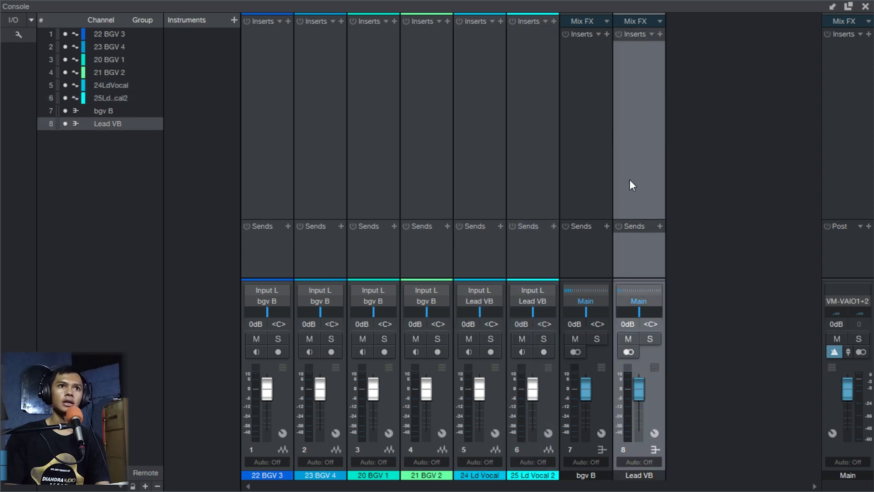
{"action": "left_click", "coordinate": [648, 339]}
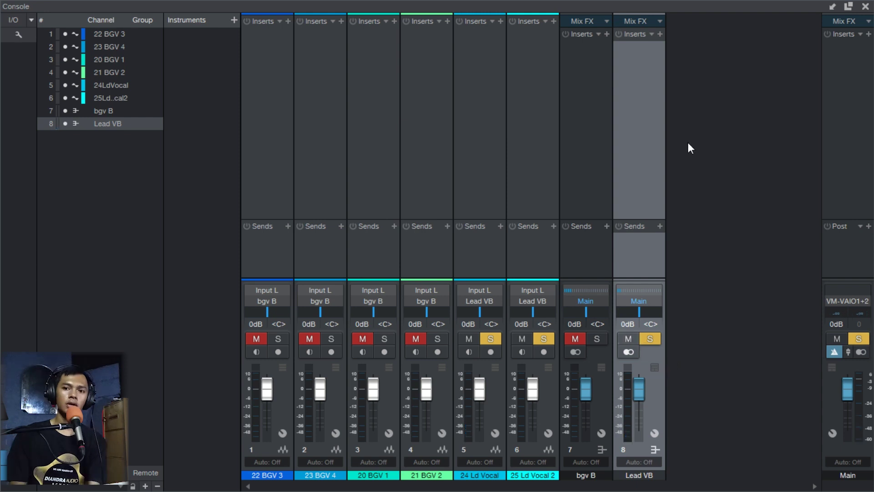
- Add an FX channel and send the Lead VB bus to FX 1
{"action": "right_click", "coordinate": [712, 143]}
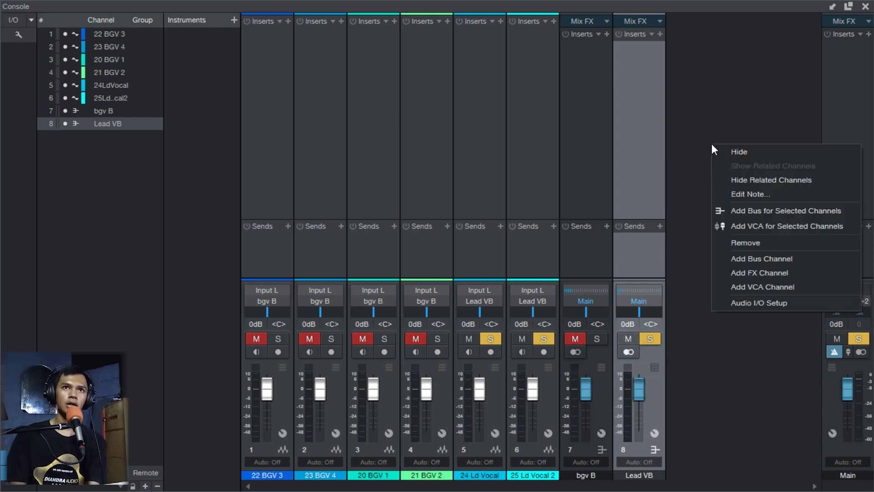
{"action": "left_click", "coordinate": [756, 272]}
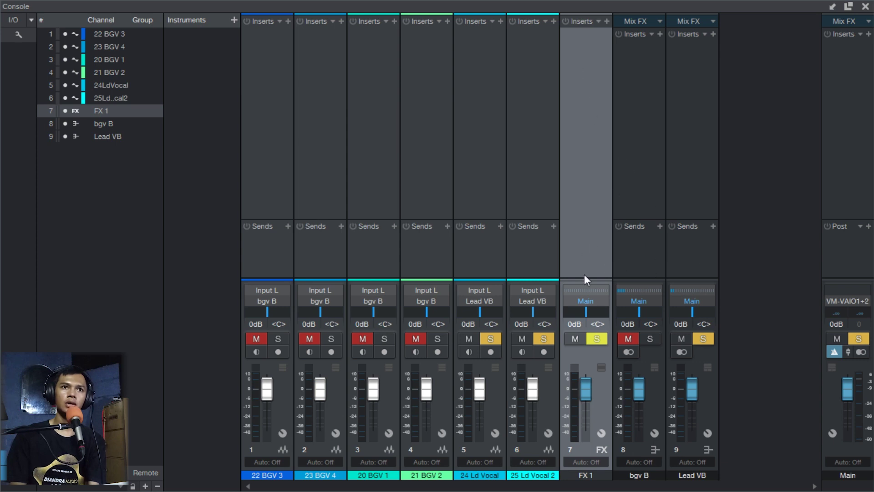
{"action": "left_click", "coordinate": [713, 226]}
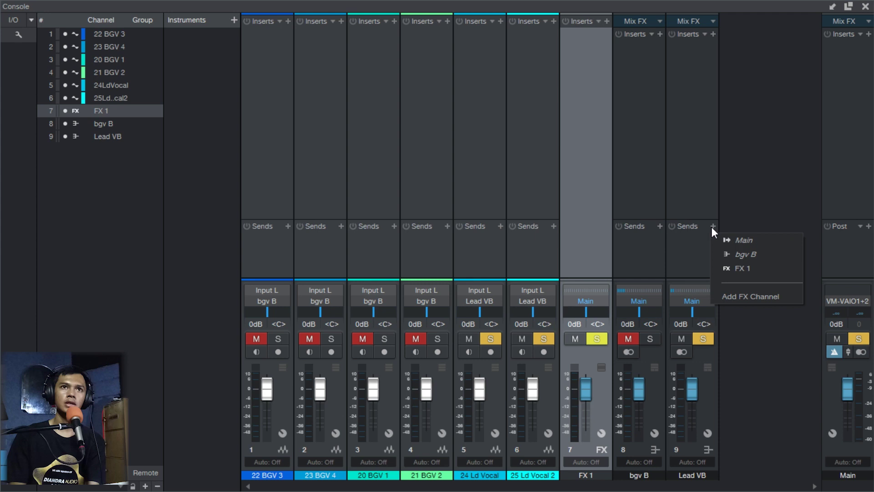
{"action": "left_click", "coordinate": [676, 168]}
{"action": "left_click", "coordinate": [681, 159]}
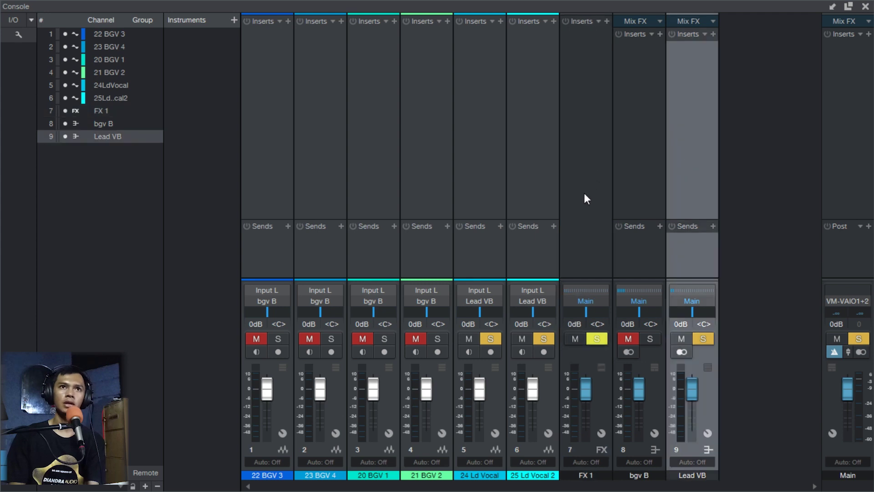
{"action": "left_click", "coordinate": [713, 225]}
{"action": "left_click", "coordinate": [730, 267]}
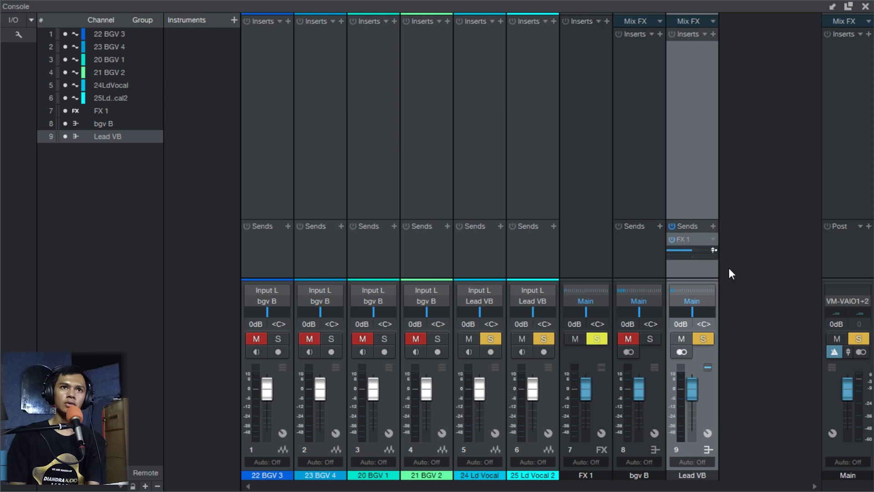
- Insert Room Reverb on FX 1 and shrink the console to show the arrangement
{"action": "left_click", "coordinate": [571, 236]}
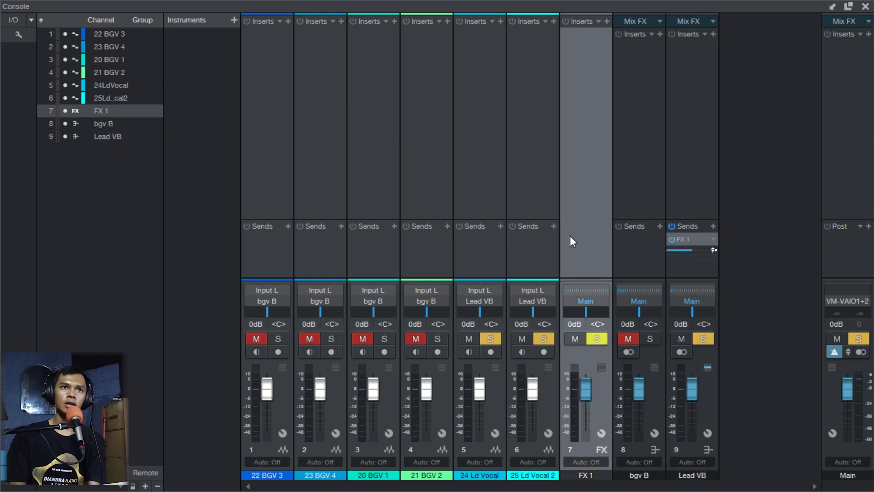
{"action": "left_click", "coordinate": [607, 22]}
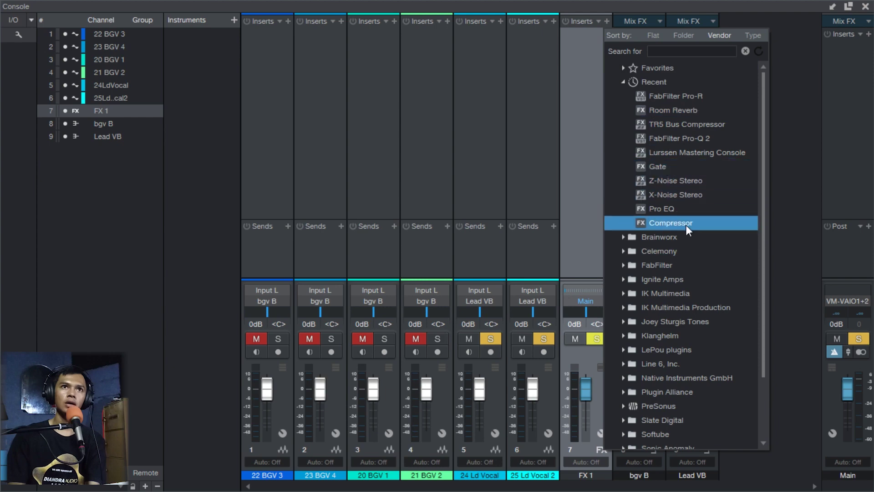
{"action": "left_click", "coordinate": [686, 51]}
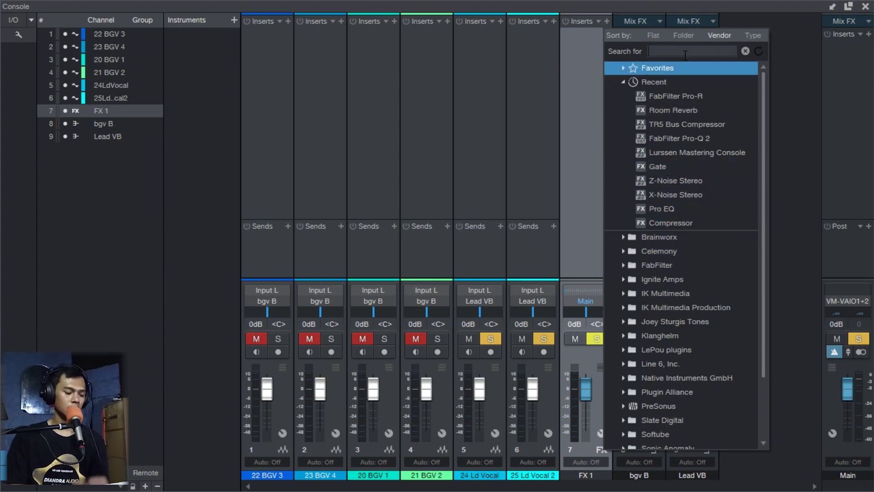
{"action": "type", "text": "de"}
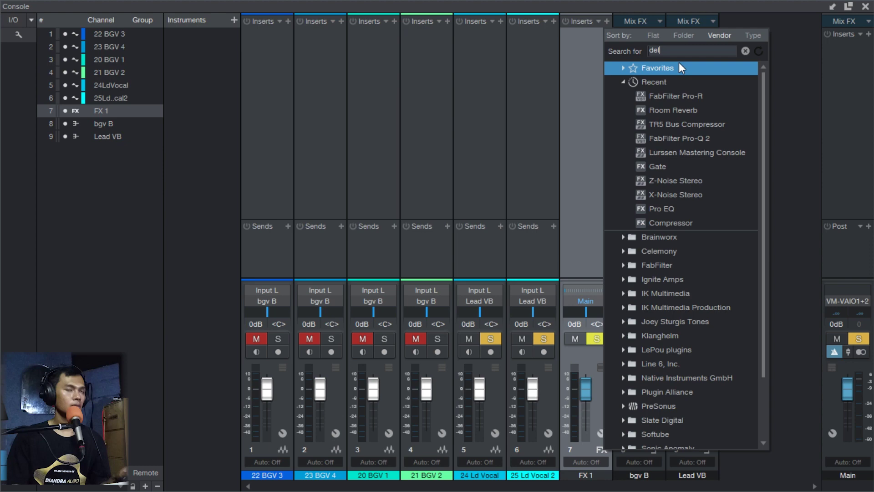
{"action": "type", "text": "la"}
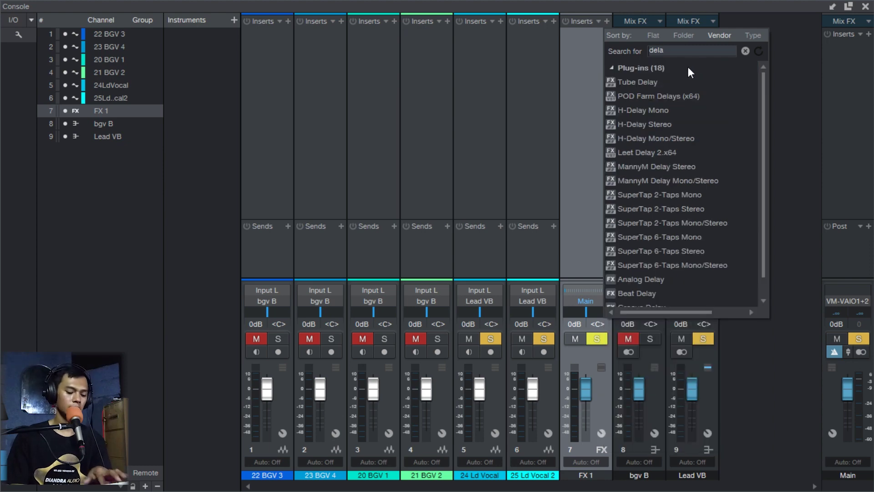
{"action": "key", "text": "BackSpace"}
{"action": "key", "text": "BackSpace"}
{"action": "key", "text": "BackSpace"}
{"action": "key", "text": "BackSpace"}
{"action": "type", "text": "rever"}
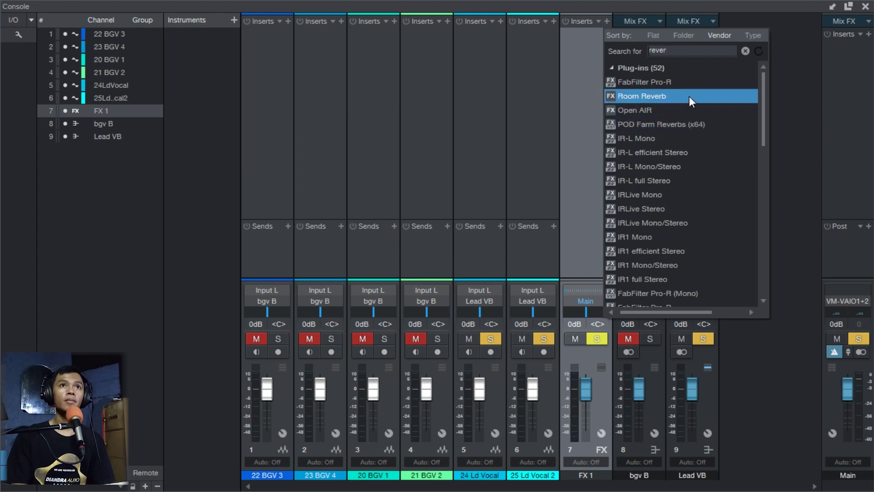
{"action": "left_click", "coordinate": [689, 96]}
{"action": "left_click", "coordinate": [635, 115]}
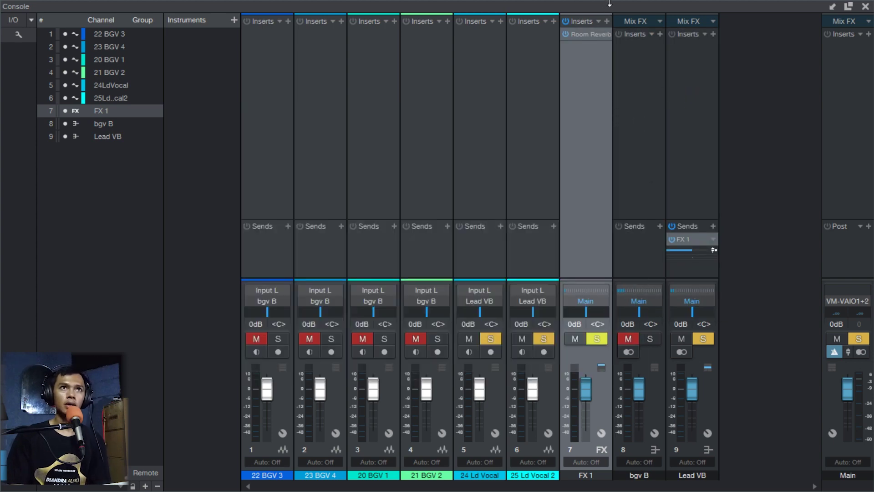
{"action": "left_click_drag", "start_coordinate": [609, 4], "coordinate": [596, 133]}
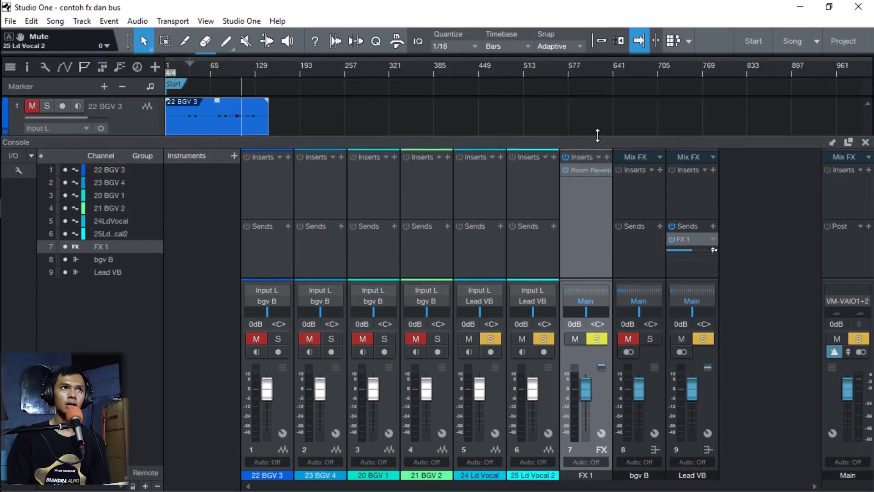
{"action": "left_click", "coordinate": [215, 72]}
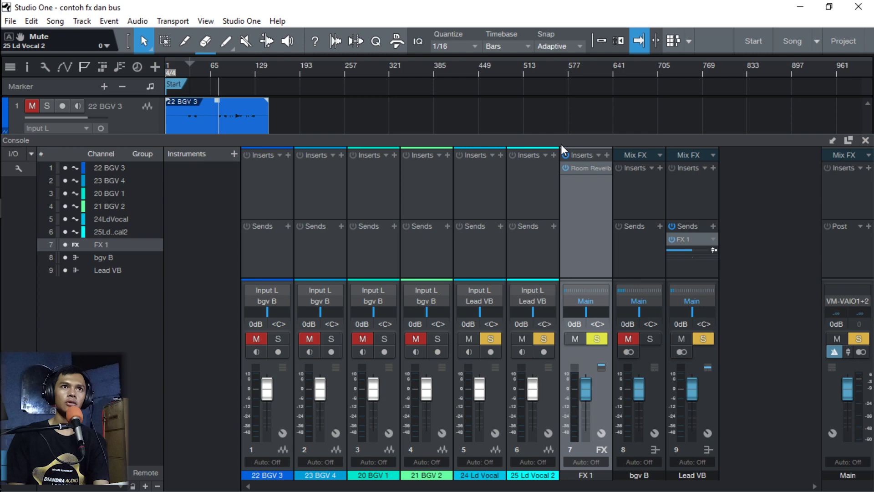
- Load a Compressor onto FX 1 after the Room Reverb
{"action": "left_click", "coordinate": [606, 155]}
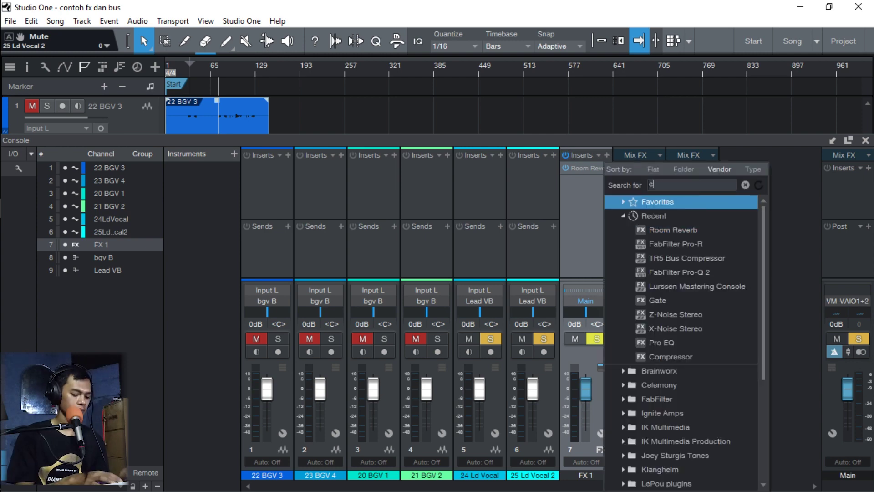
{"action": "type", "text": "comp"}
{"action": "double_click", "coordinate": [675, 225]}
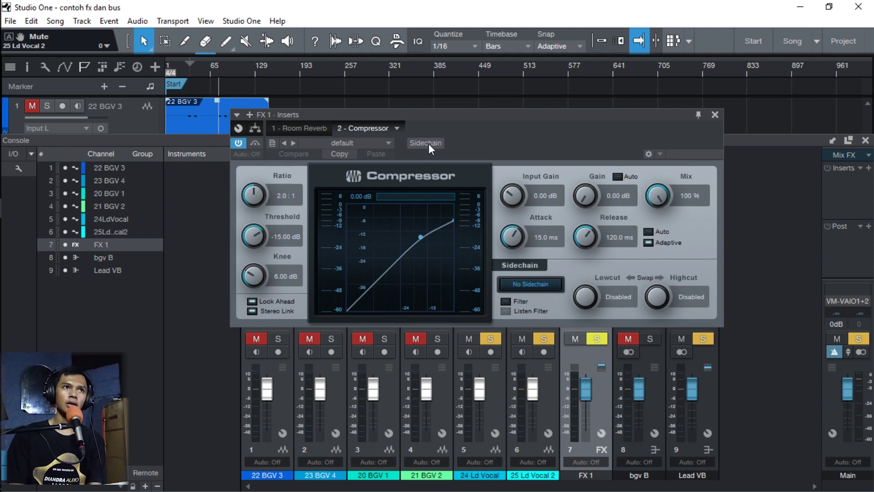
- Switch the FX 1 Compressor to external sidechain and start playback
{"action": "left_click_drag", "start_coordinate": [518, 117], "coordinate": [517, 160]}
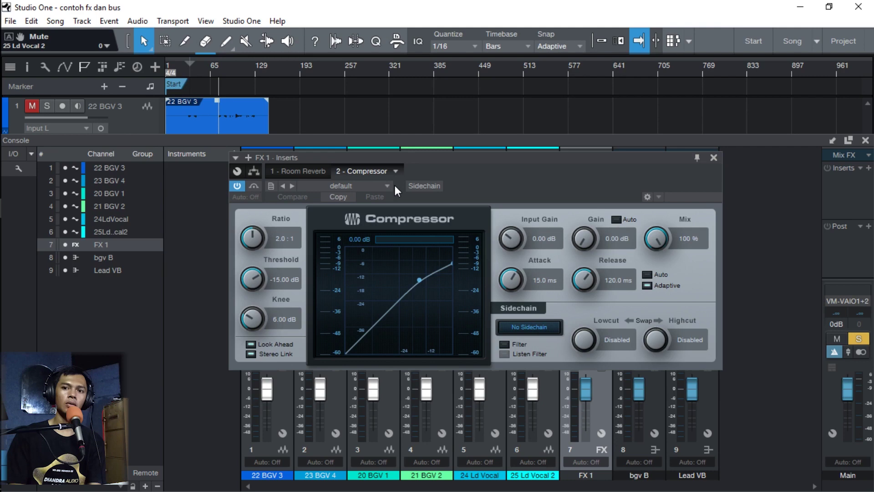
{"action": "left_click", "coordinate": [430, 189]}
{"action": "left_click_drag", "start_coordinate": [632, 159], "coordinate": [645, 192]}
{"action": "key", "text": "space"}
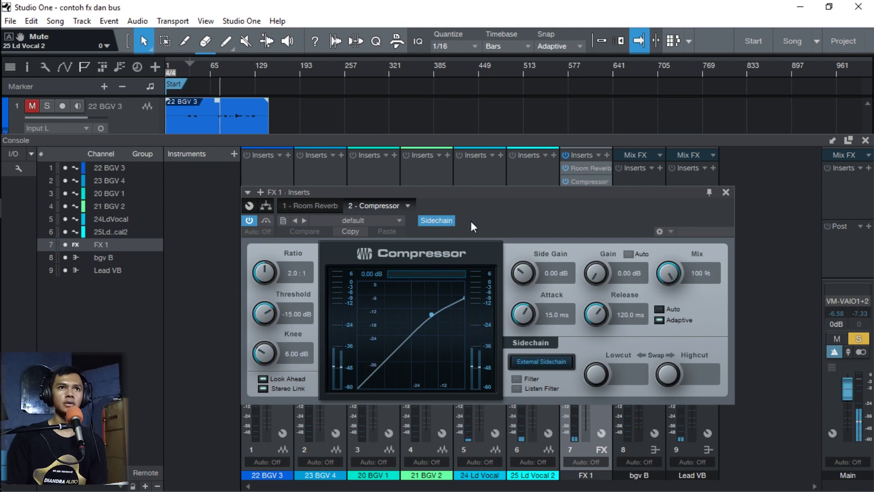
{"action": "left_click_drag", "start_coordinate": [682, 191], "coordinate": [524, 181]}
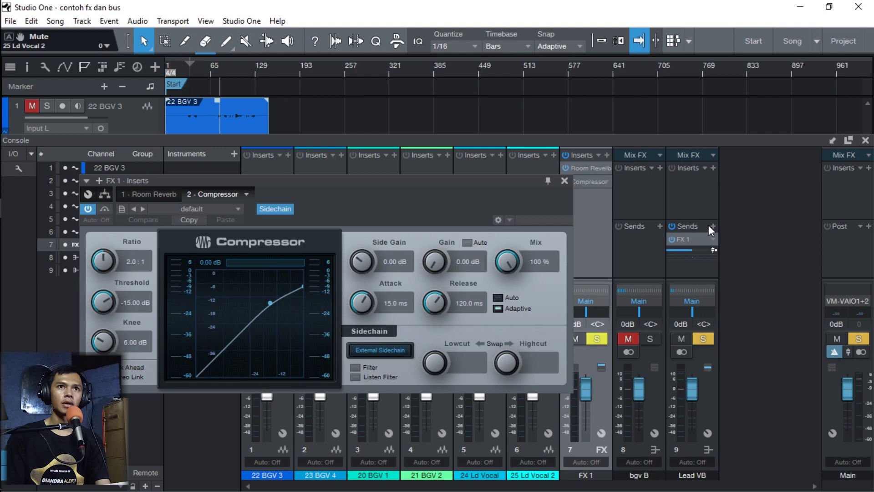
- Add a Lead VB send to the FX 1 Compressor sidechain and reopen the Compressor editor
{"action": "left_click", "coordinate": [699, 206]}
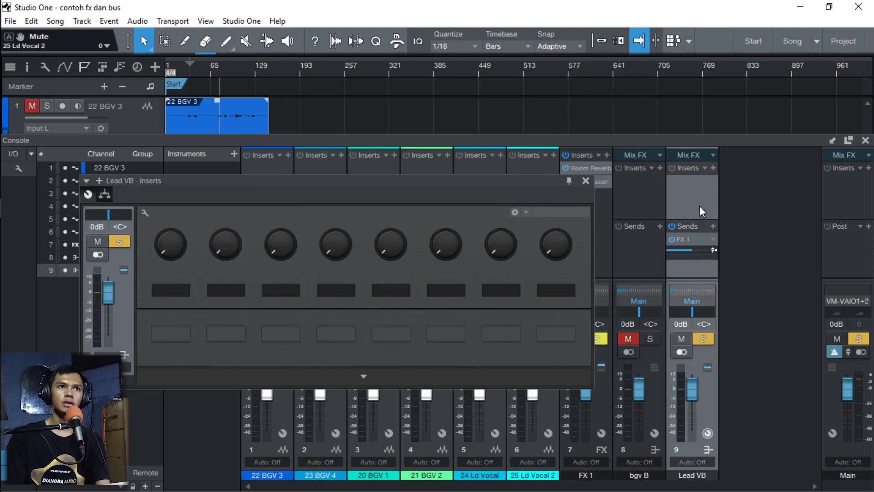
{"action": "left_click", "coordinate": [586, 180]}
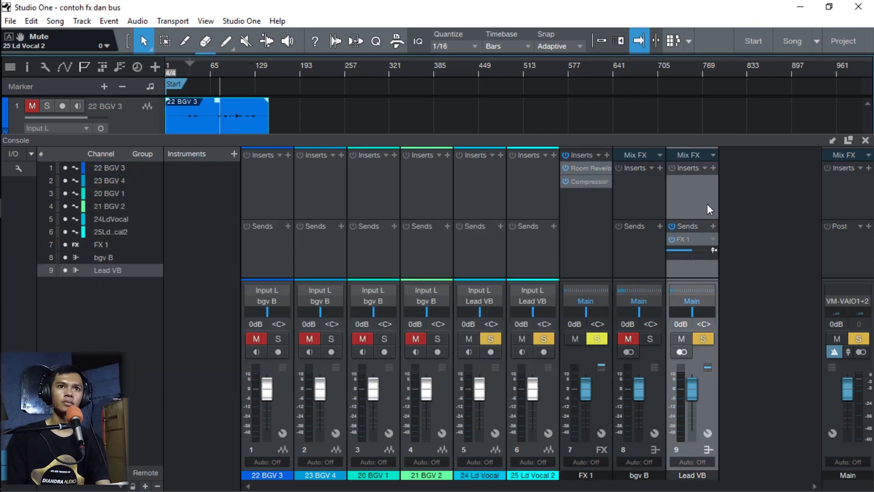
{"action": "left_click", "coordinate": [713, 226]}
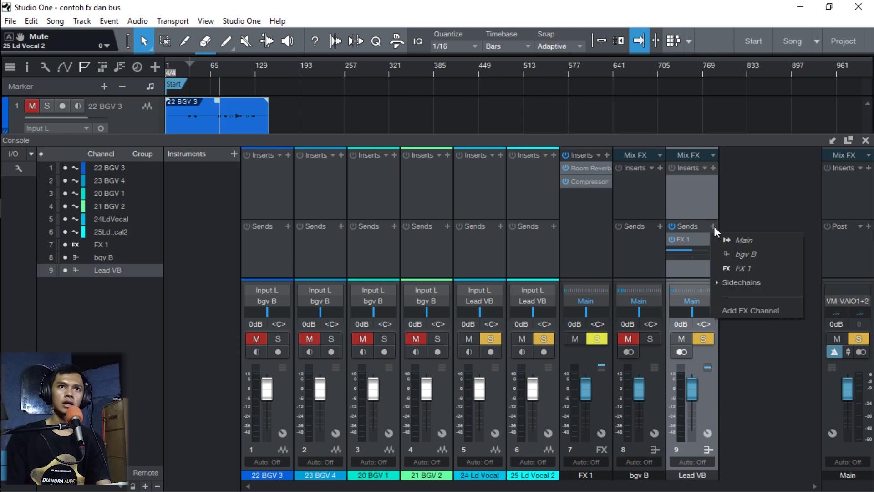
{"action": "left_click", "coordinate": [730, 287]}
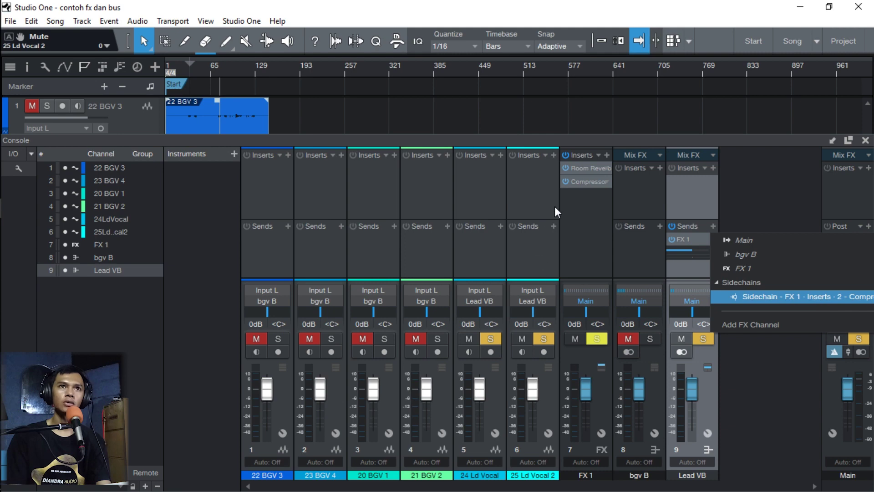
{"action": "left_click", "coordinate": [817, 296]}
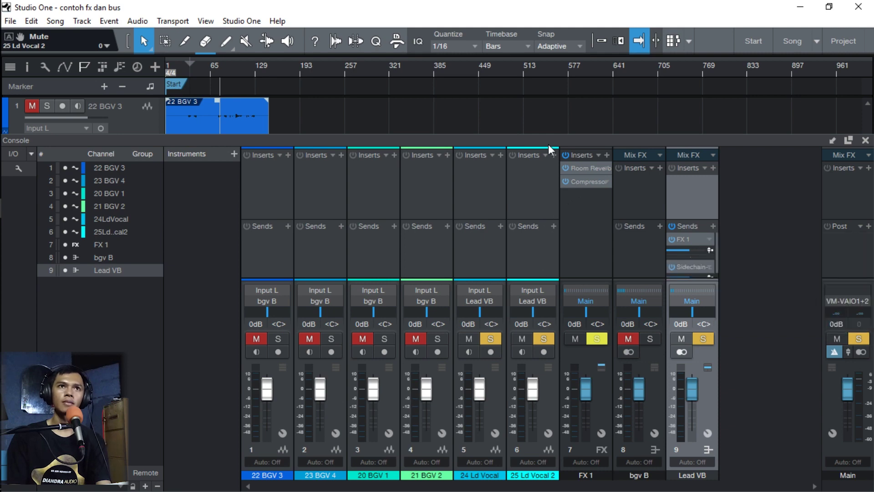
{"action": "left_click", "coordinate": [580, 182]}
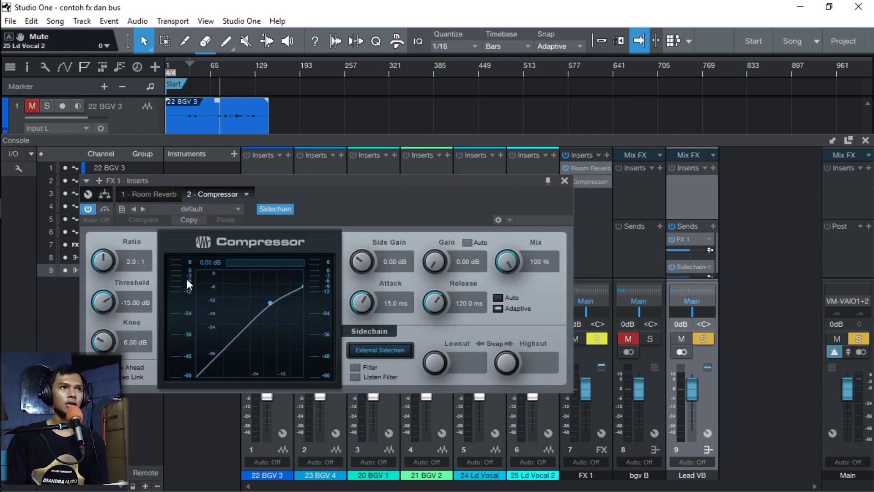
- Start playback, lower the threshold, and move the Compressor ahead of Room Reverb
{"action": "key", "text": "space"}
{"action": "left_click_drag", "start_coordinate": [109, 294], "coordinate": [114, 332]}
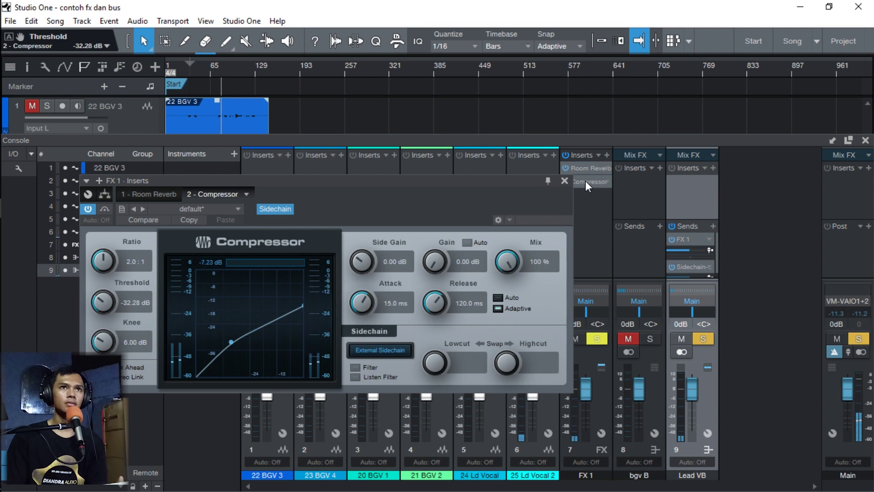
{"action": "left_click_drag", "start_coordinate": [586, 182], "coordinate": [586, 163]}
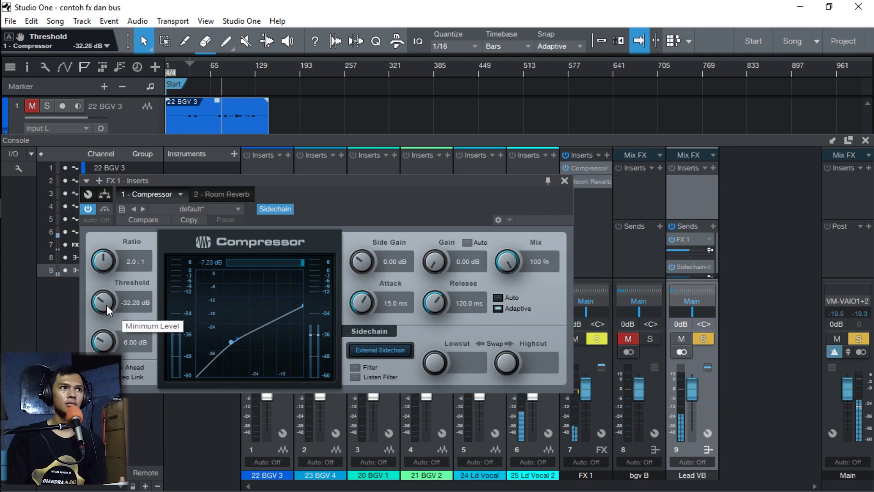
{"action": "left_click_drag", "start_coordinate": [106, 304], "coordinate": [102, 315]}
- Set ratio 11.2:1, attack 0.86 ms, release 13.8 ms, threshold -30.84 dB, then close the editor
{"action": "left_click_drag", "start_coordinate": [108, 254], "coordinate": [116, 225]}
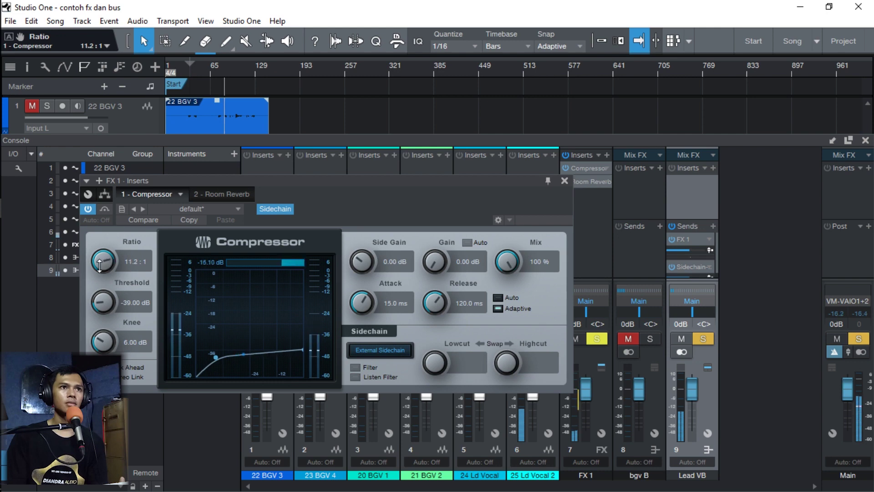
{"action": "left_click_drag", "start_coordinate": [103, 259], "coordinate": [103, 268]}
{"action": "left_click_drag", "start_coordinate": [365, 298], "coordinate": [386, 331]}
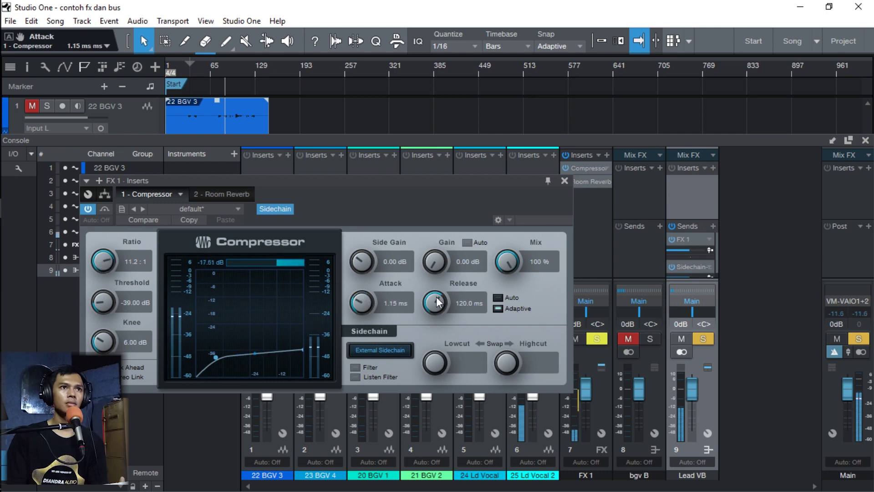
{"action": "left_click_drag", "start_coordinate": [437, 302], "coordinate": [435, 301]}
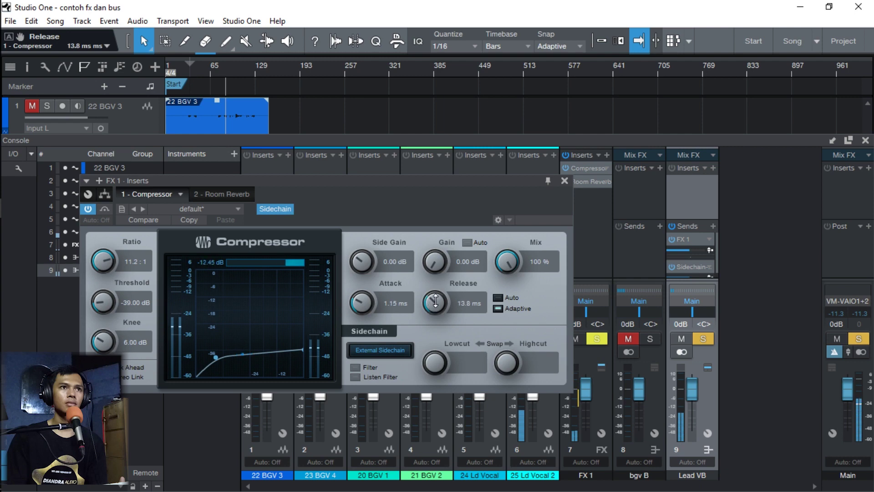
{"action": "left_click_drag", "start_coordinate": [361, 302], "coordinate": [354, 308]}
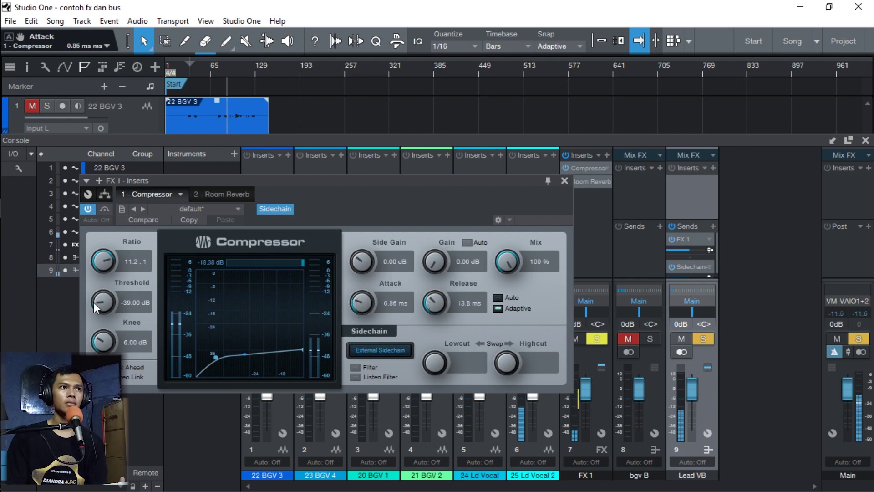
{"action": "mouse_move", "coordinate": [94, 303]}
{"action": "left_mouse_down"}
{"action": "mouse_move", "coordinate": [105, 291]}
{"action": "mouse_move", "coordinate": [96, 300]}
{"action": "left_mouse_up"}
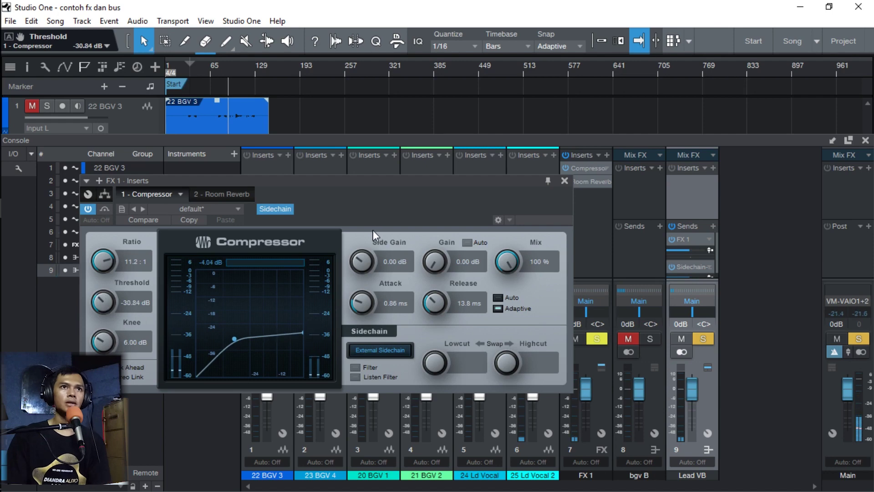
{"action": "left_click_drag", "start_coordinate": [412, 179], "coordinate": [460, 205]}
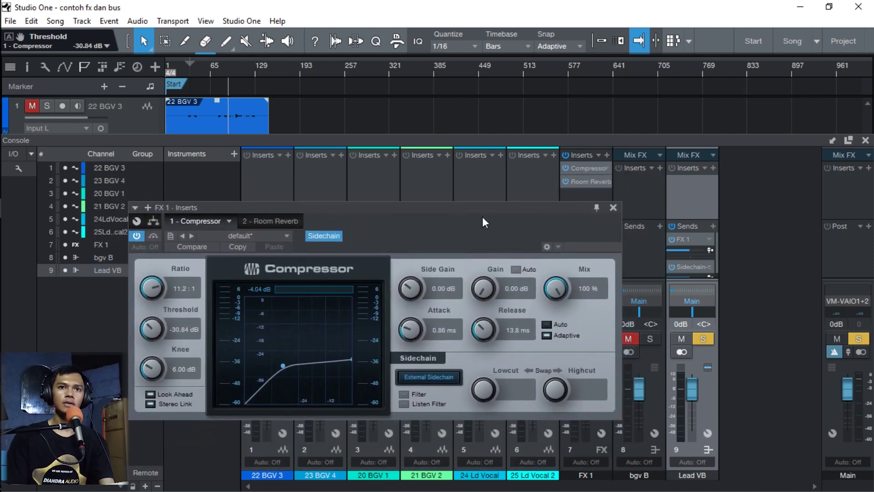
{"action": "left_click", "coordinate": [613, 208]}
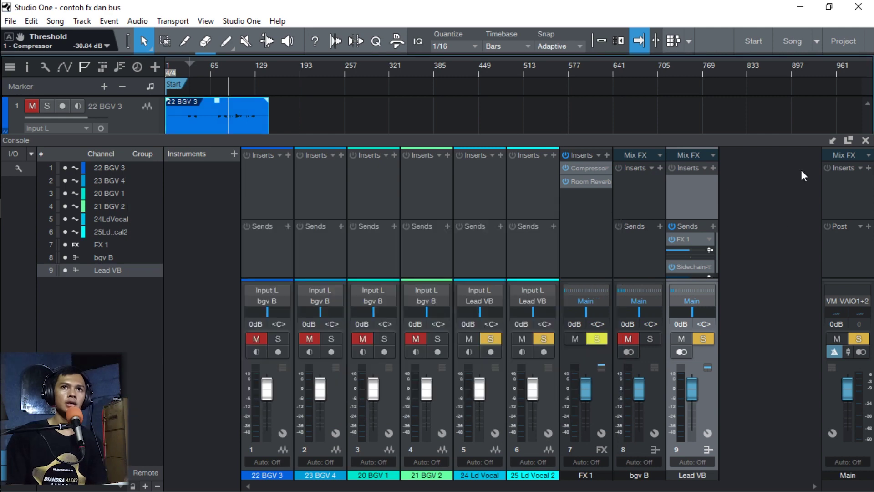
- Close the console, switch to 'dare you to move', and expand its console full-screen
{"action": "left_click", "coordinate": [865, 141]}
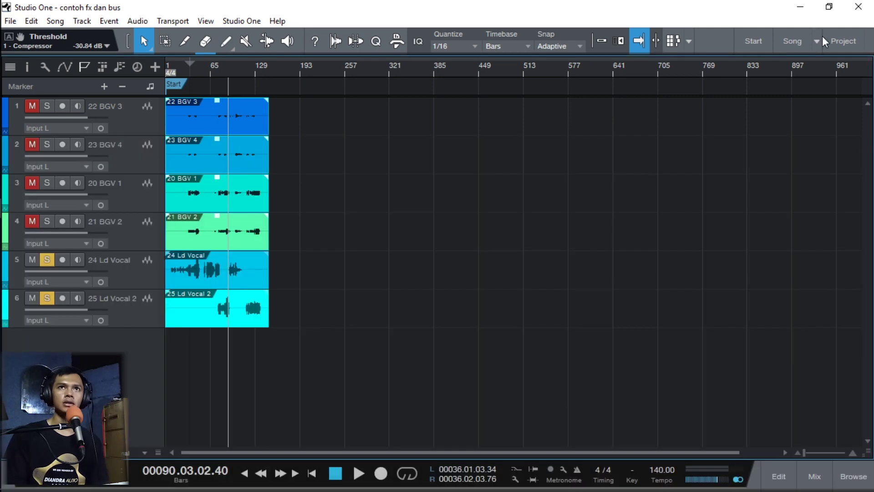
{"action": "left_click", "coordinate": [816, 41]}
{"action": "left_click", "coordinate": [804, 76]}
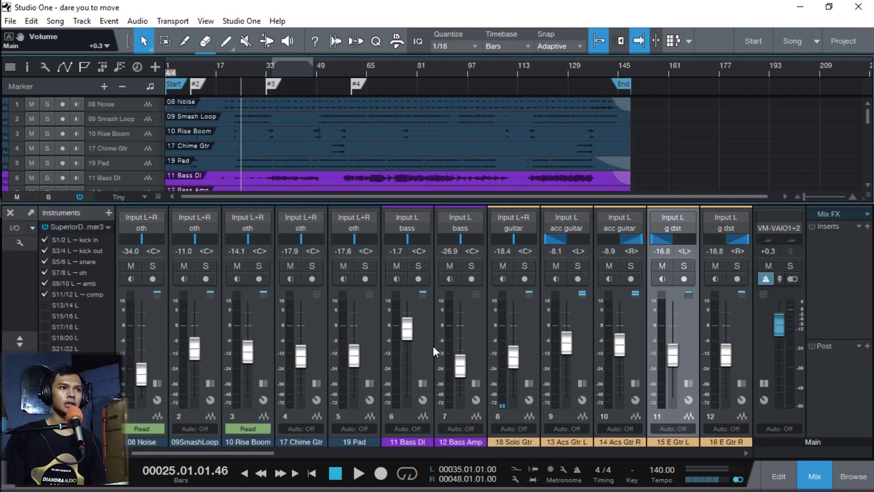
{"action": "left_click", "coordinate": [29, 212]}
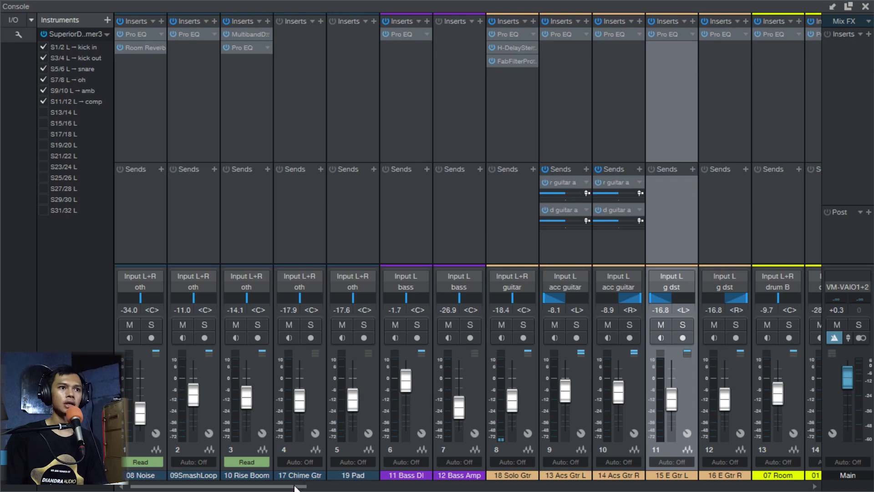
- Scroll across the console and solo the 1 all vokal bus
{"action": "left_click_drag", "start_coordinate": [296, 486], "coordinate": [794, 486]}
{"action": "scroll", "coordinate": [773, 449], "scroll_direction": "left", "scroll_amount": 5}
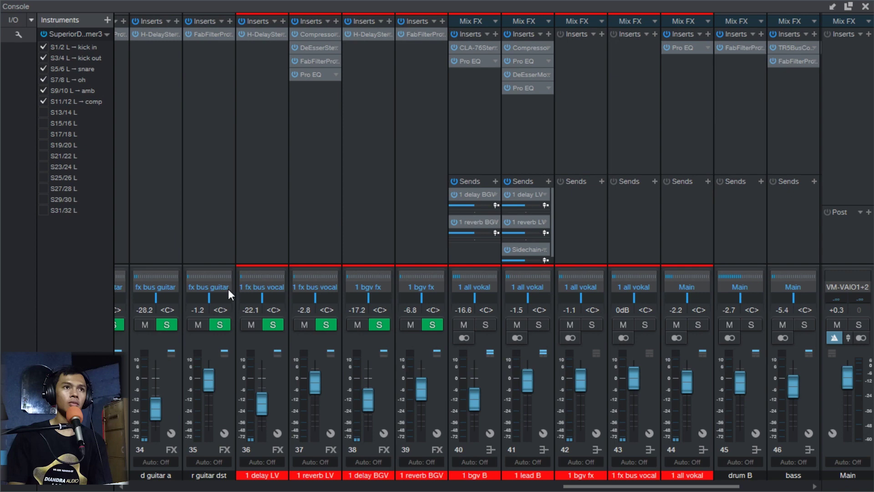
{"action": "key", "text": "Up"}
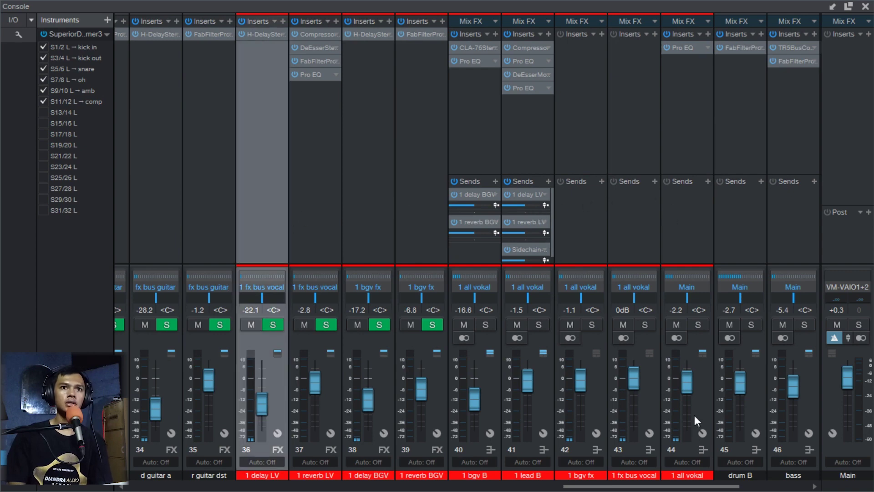
{"action": "left_click", "coordinate": [697, 325]}
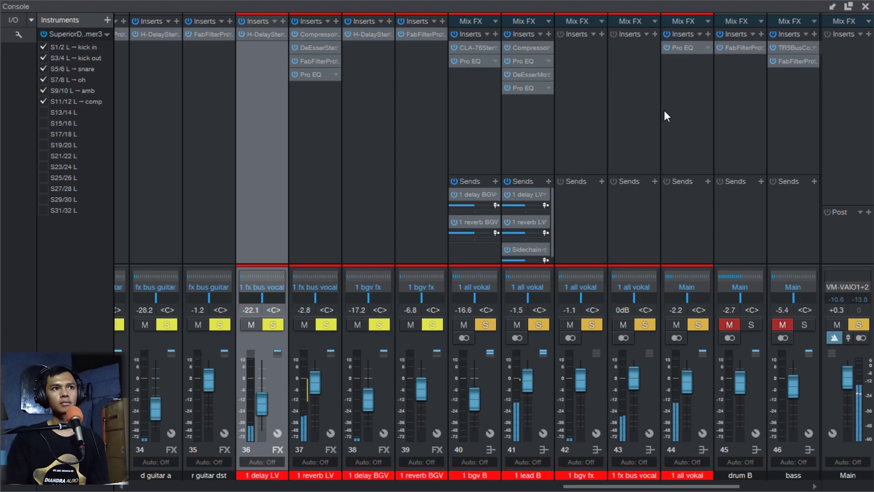
- Bypass all insert effects on the 1 lead B channel
{"action": "left_click", "coordinate": [506, 34]}
{"action": "left_click", "coordinate": [527, 48]}
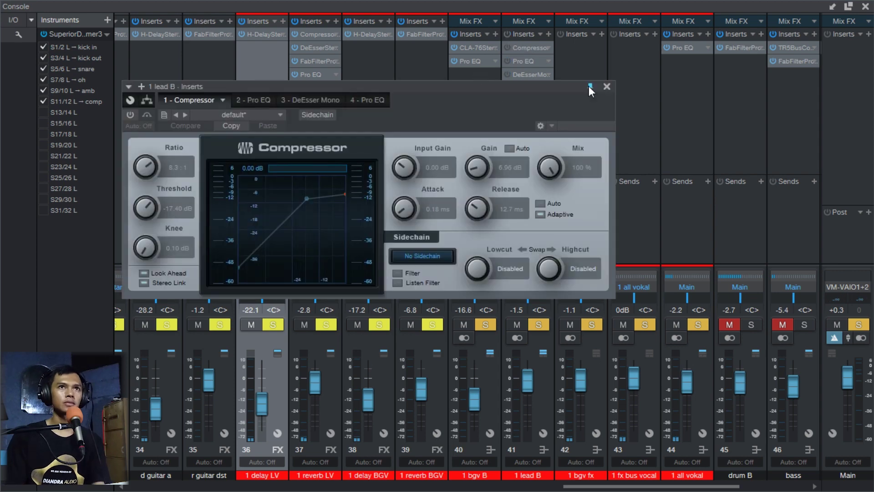
{"action": "left_click", "coordinate": [607, 86]}
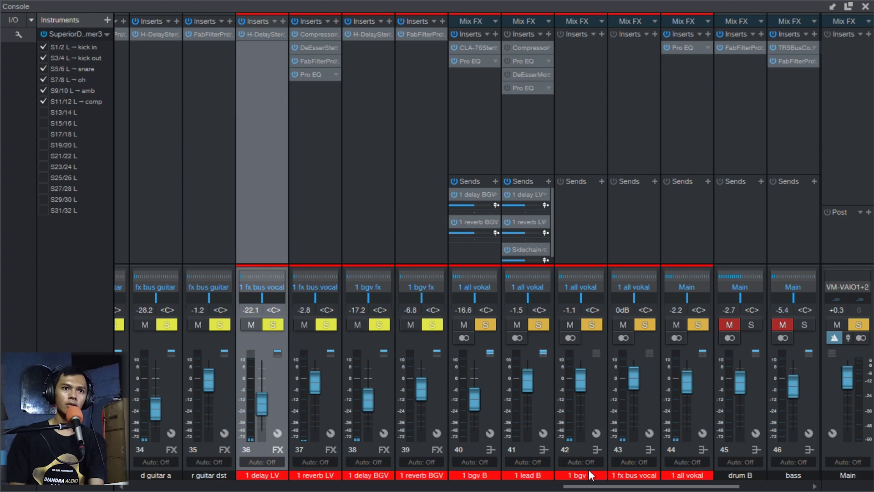
- Bring up the 1 lead B Compressor editor showing 8.3:1 ratio and -17.40 dB threshold
{"action": "left_click_drag", "start_coordinate": [603, 488], "coordinate": [437, 466]}
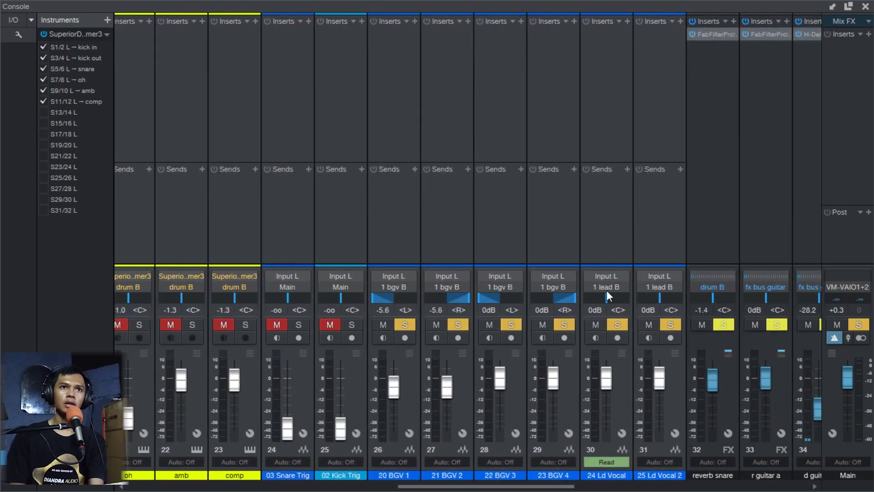
{"action": "scroll", "coordinate": [492, 326], "scroll_direction": "right", "scroll_amount": 10}
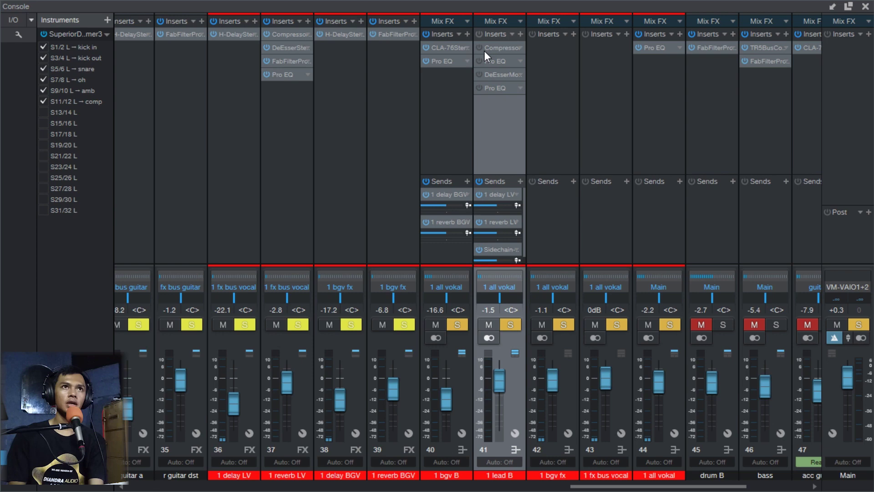
{"action": "double_click", "coordinate": [498, 48]}
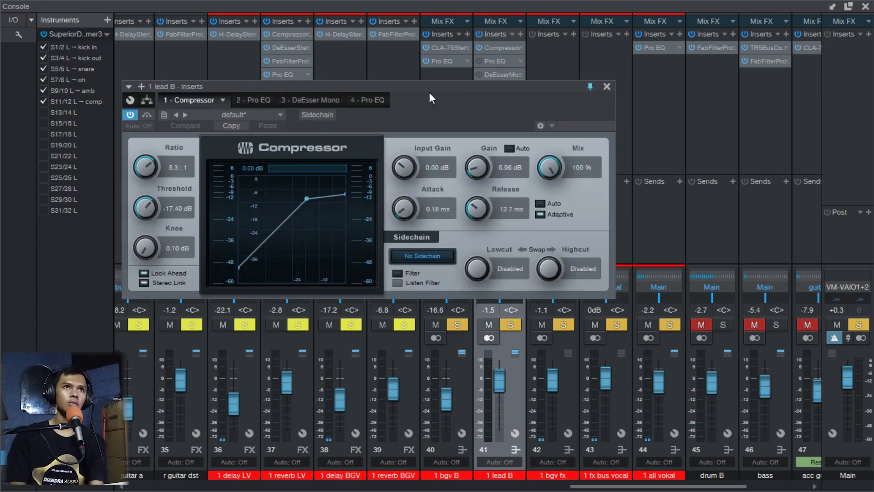
{"action": "left_click_drag", "start_coordinate": [428, 98], "coordinate": [506, 151]}
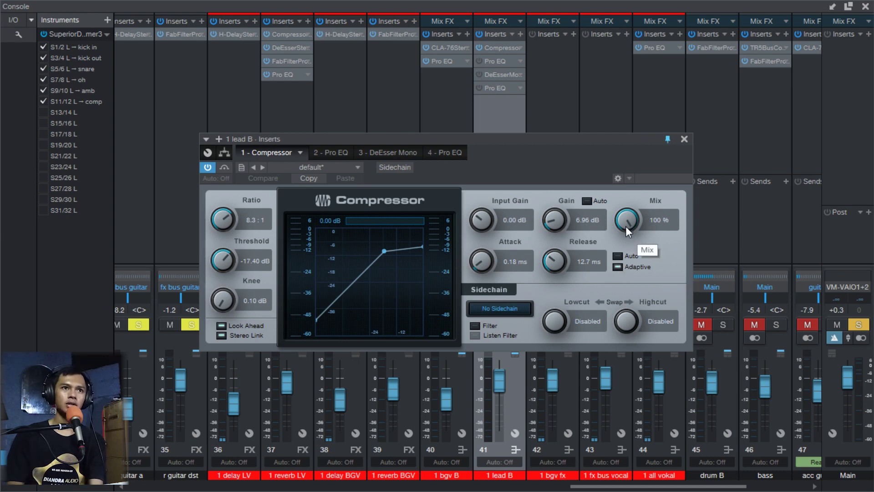
- Close the lead B compressor, then dock and hide the console to enlarge the arrangement
{"action": "left_click", "coordinate": [684, 139]}
{"action": "left_click", "coordinate": [832, 7]}
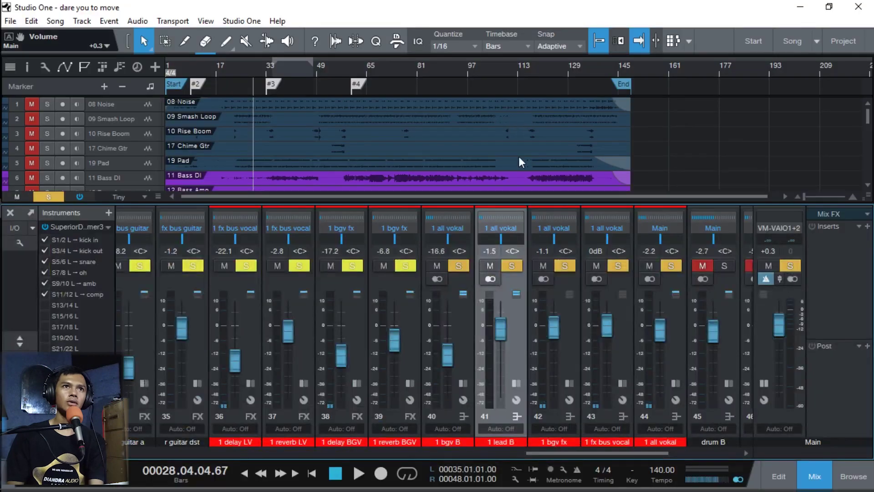
{"action": "scroll", "coordinate": [762, 124], "scroll_direction": "down", "scroll_amount": 3}
{"action": "scroll", "coordinate": [745, 143], "scroll_direction": "up", "scroll_amount": 2}
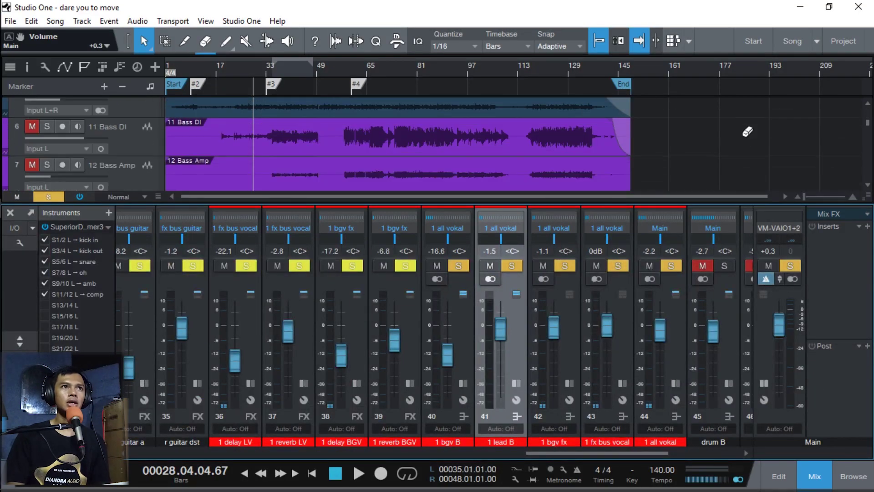
{"action": "scroll", "coordinate": [743, 137], "scroll_direction": "down", "scroll_amount": 15}
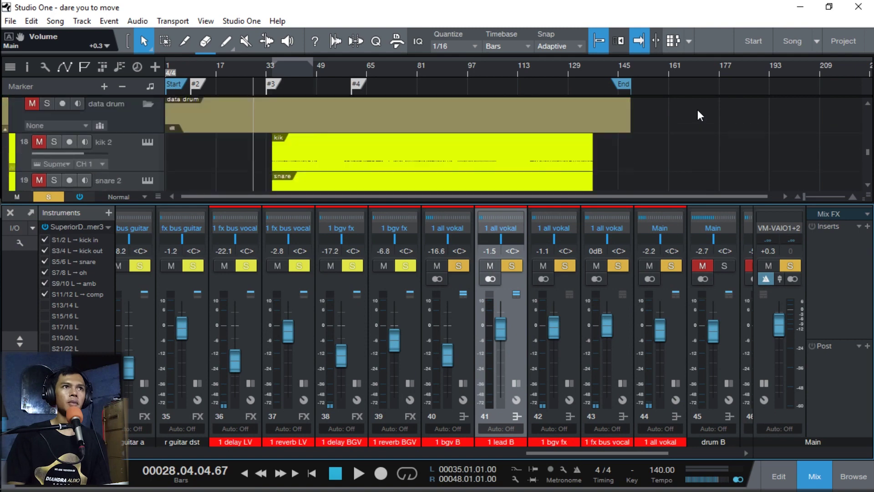
{"action": "scroll", "coordinate": [697, 110], "scroll_direction": "down", "scroll_amount": 5}
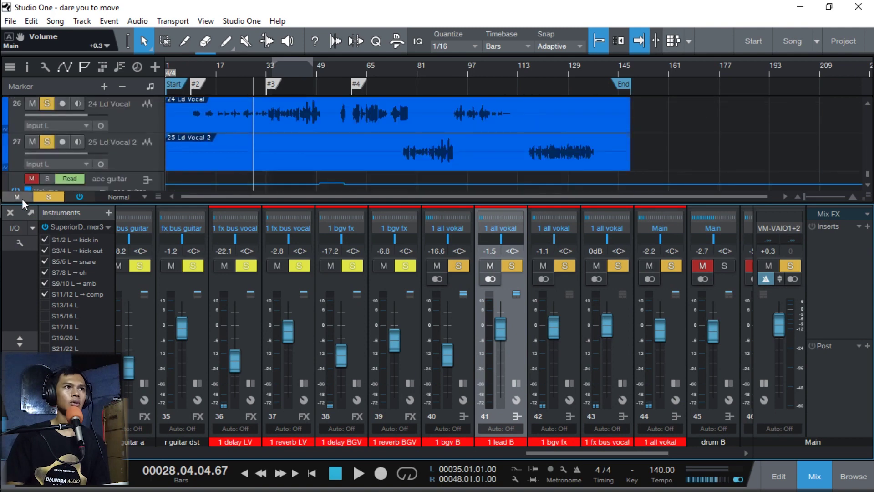
{"action": "left_click", "coordinate": [10, 213]}
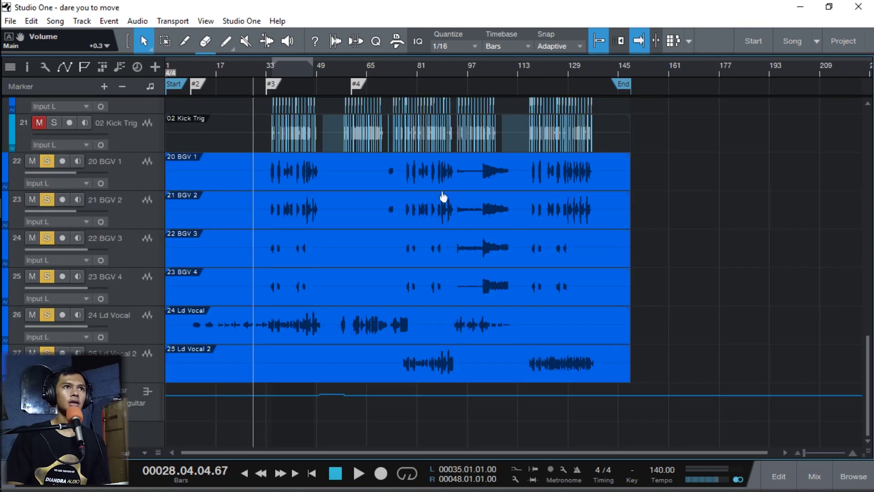
- Select a range over bars 34–41 on the 24 Ld Vocal track, then zoom out to bars 9–53
{"action": "key", "text": "e"}
{"action": "key", "text": "e"}
{"action": "key", "text": "e"}
{"action": "key", "text": "e"}
{"action": "key", "text": "e"}
{"action": "key", "text": "e"}
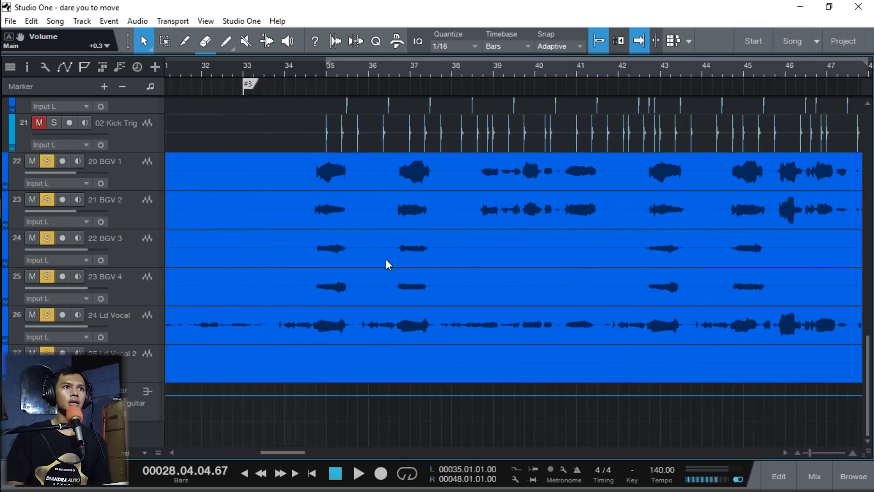
{"action": "scroll", "coordinate": [392, 259], "scroll_direction": "left", "scroll_amount": 3}
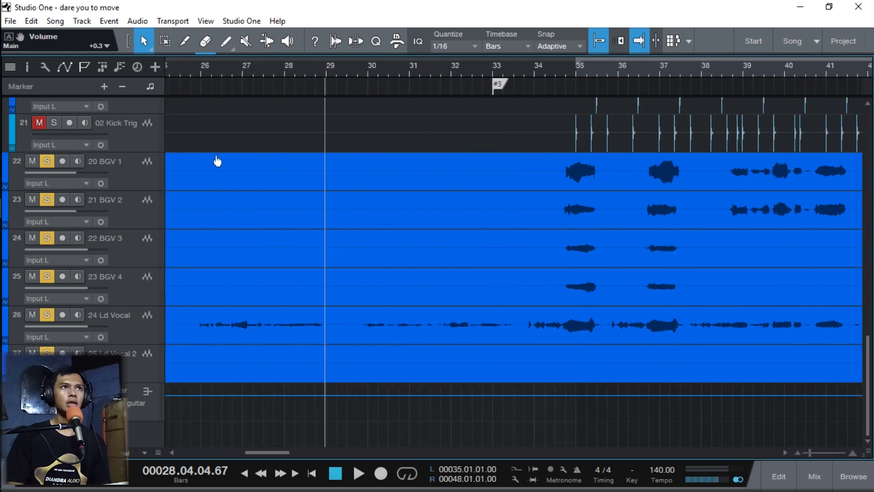
{"action": "left_click", "coordinate": [159, 39]}
{"action": "left_click_drag", "start_coordinate": [190, 339], "coordinate": [513, 339]}
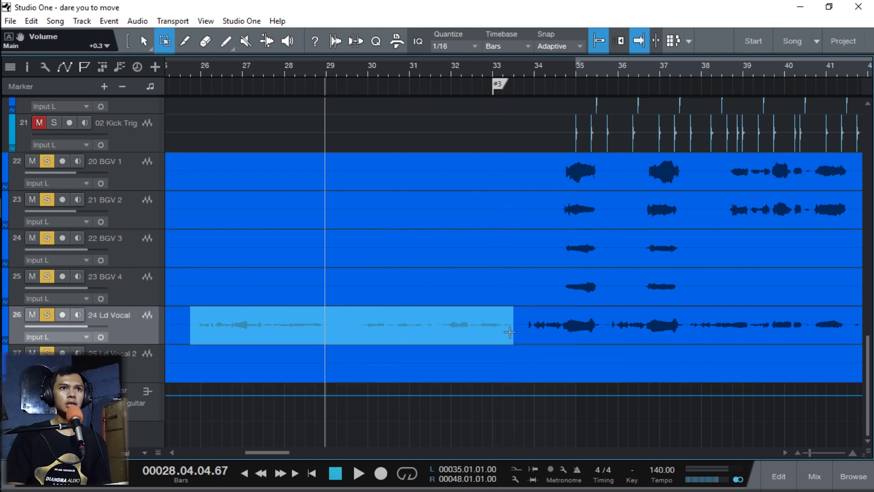
{"action": "scroll", "coordinate": [521, 324], "scroll_direction": "right", "scroll_amount": 2}
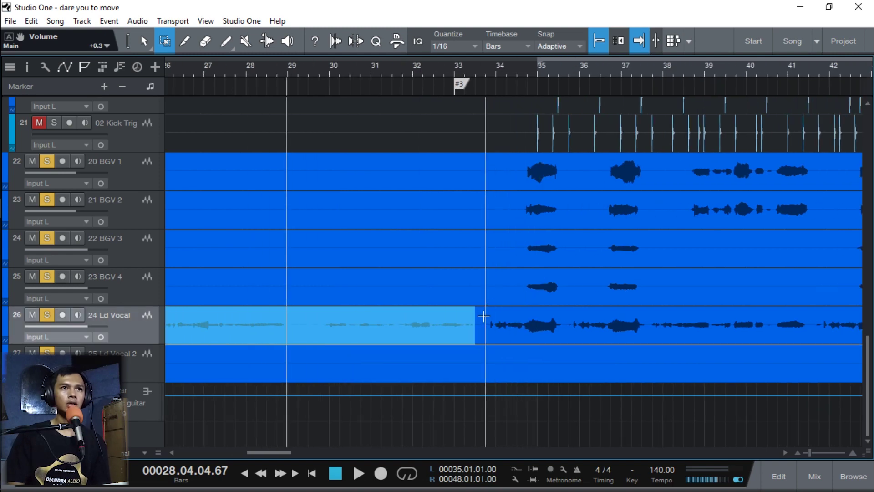
{"action": "left_click", "coordinate": [485, 318]}
{"action": "left_click_drag", "start_coordinate": [485, 318], "coordinate": [809, 338]}
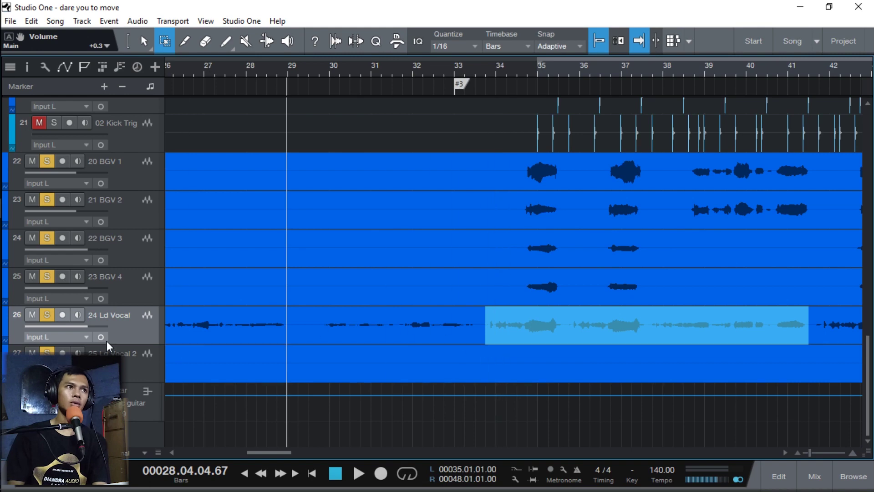
{"action": "key", "text": "w"}
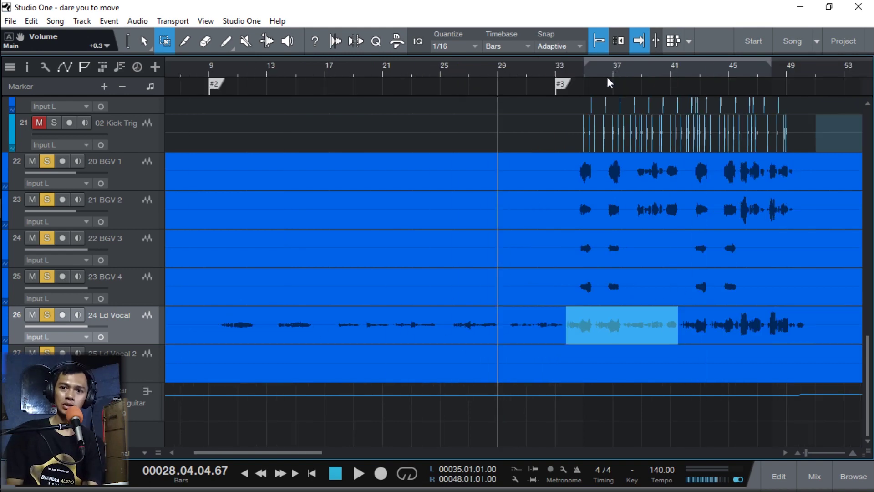
- Reopen the full-screen console and the 1 lead B Compressor at 8.3:1 ratio, -17.40 dB threshold
{"action": "left_click", "coordinate": [815, 475]}
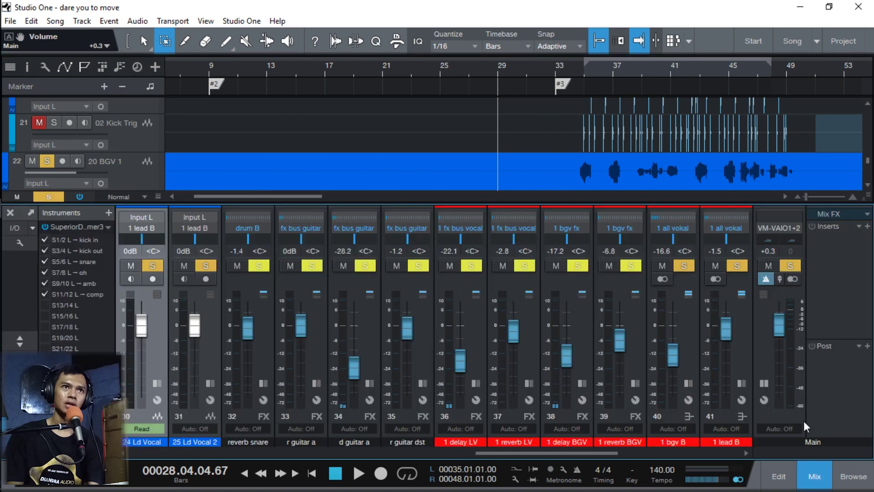
{"action": "left_click", "coordinate": [29, 212]}
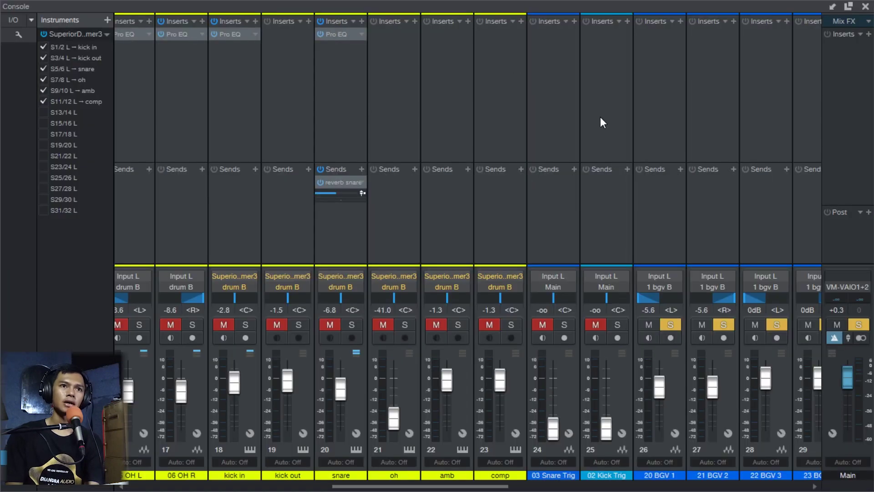
{"action": "left_click_drag", "start_coordinate": [506, 486], "coordinate": [738, 469]}
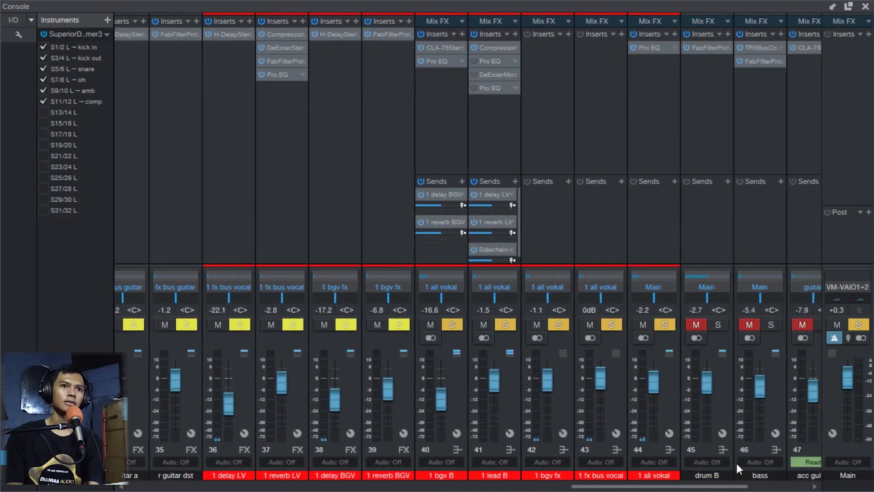
{"action": "left_click", "coordinate": [500, 47]}
{"action": "left_click_drag", "start_coordinate": [510, 141], "coordinate": [422, 84]}
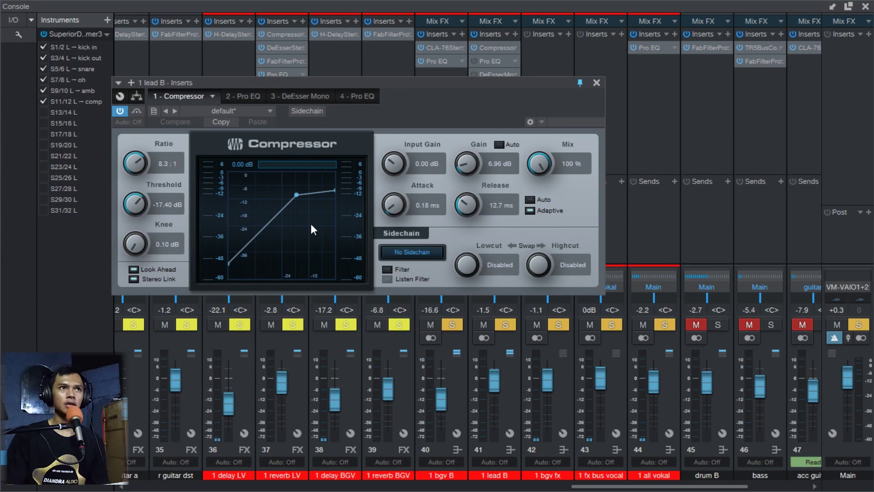
- Play the song to watch lead B's gain reduction, then close its Compressor editor
{"action": "key", "text": "space"}
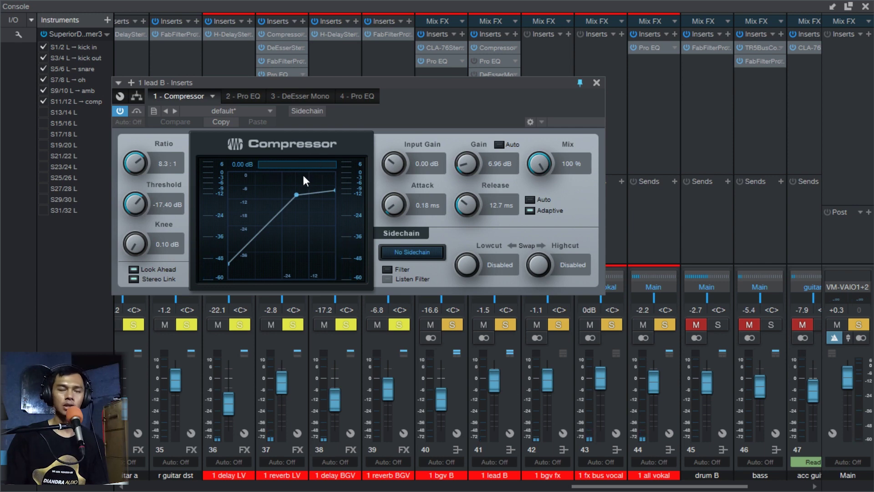
{"action": "key", "text": "space"}
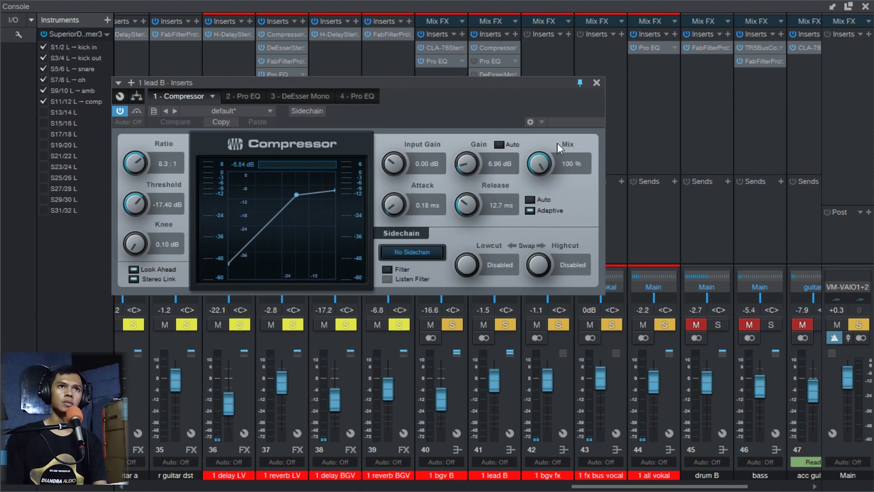
{"action": "left_click", "coordinate": [596, 82]}
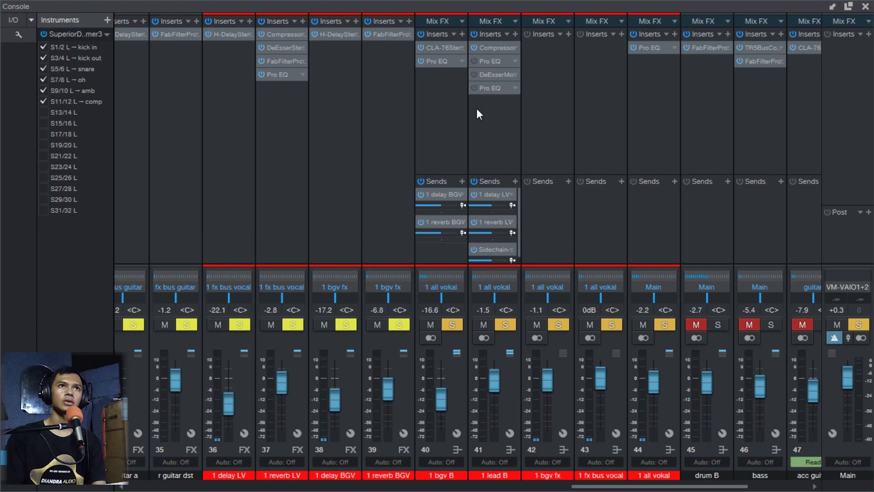
- A/B lead B's first Pro EQ low-cut during playback, leaving it on, then close the EQ
{"action": "left_click", "coordinate": [471, 61]}
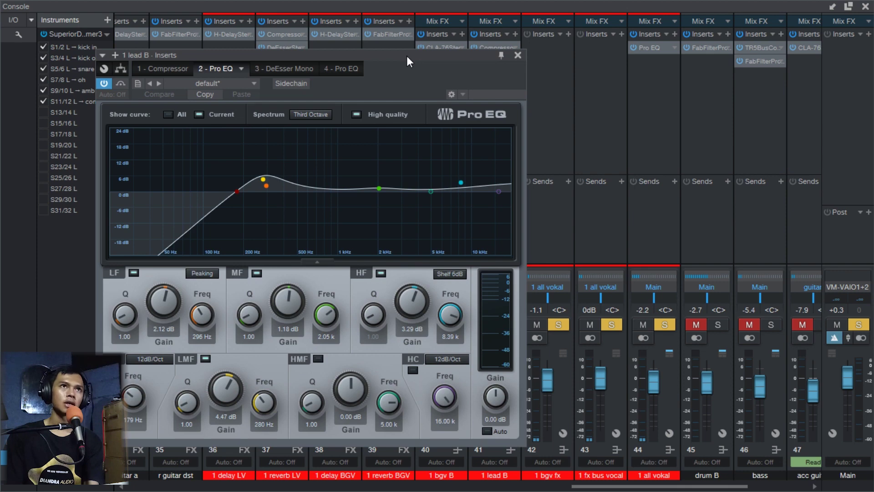
{"action": "left_click_drag", "start_coordinate": [406, 56], "coordinate": [605, 57]}
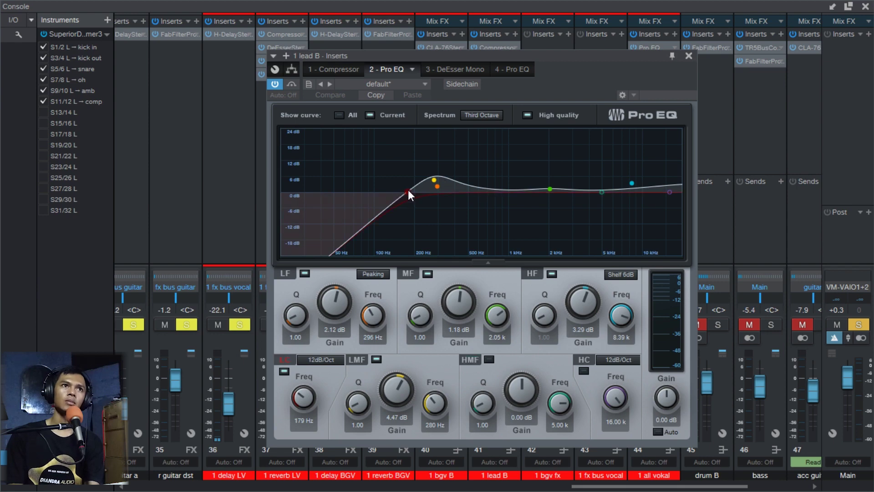
{"action": "left_click", "coordinate": [407, 192]}
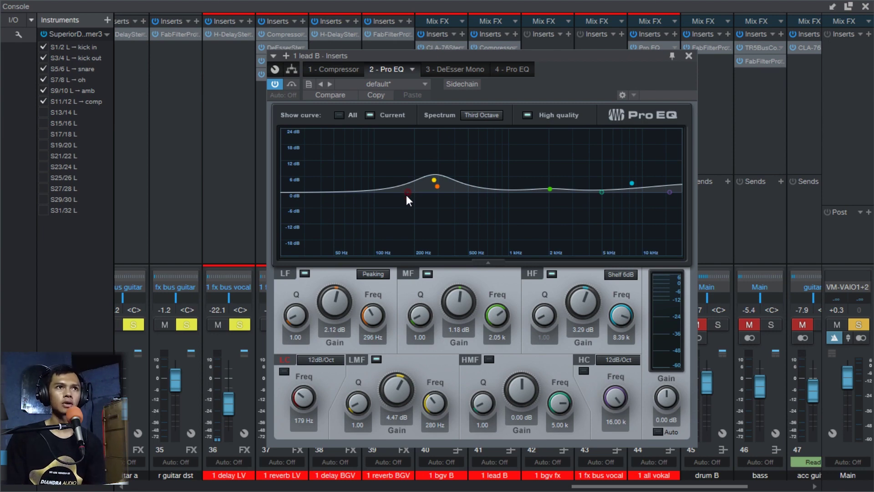
{"action": "key", "text": "space"}
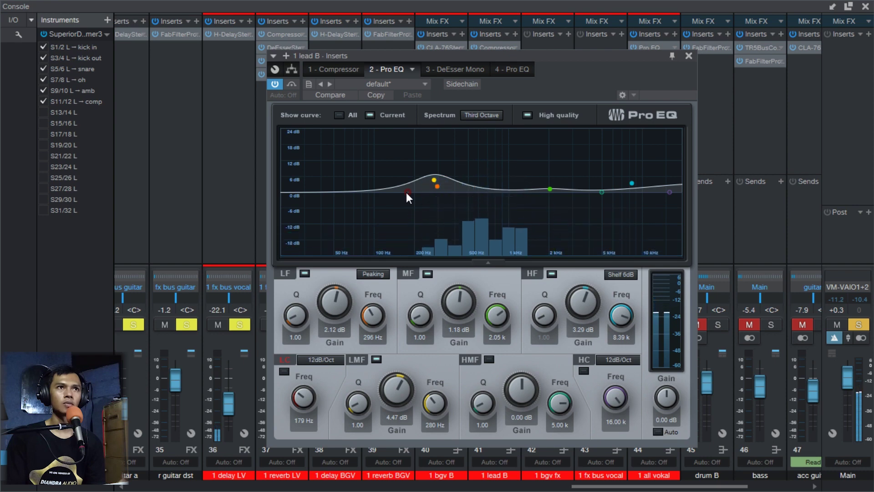
{"action": "left_click", "coordinate": [407, 192]}
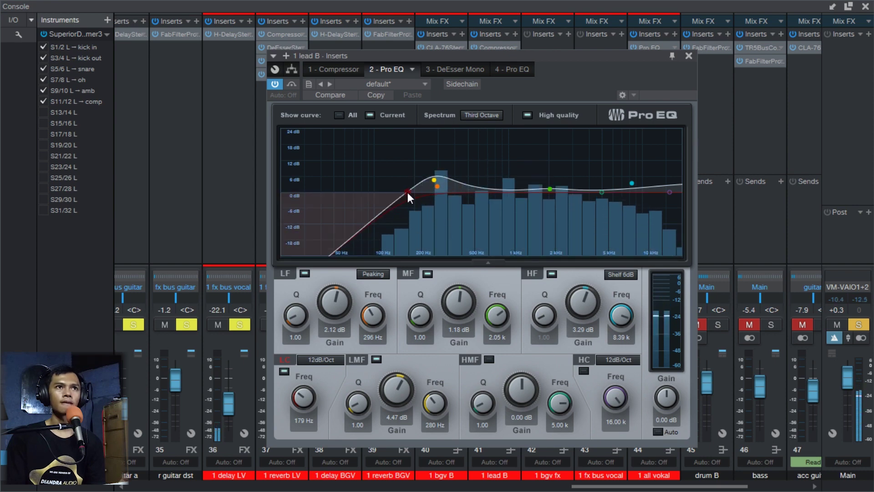
{"action": "left_click", "coordinate": [408, 192]}
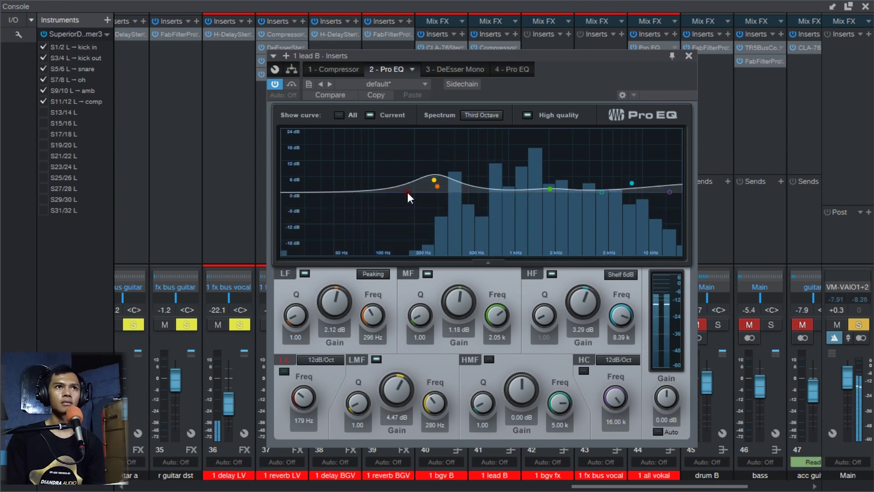
{"action": "left_click", "coordinate": [408, 192]}
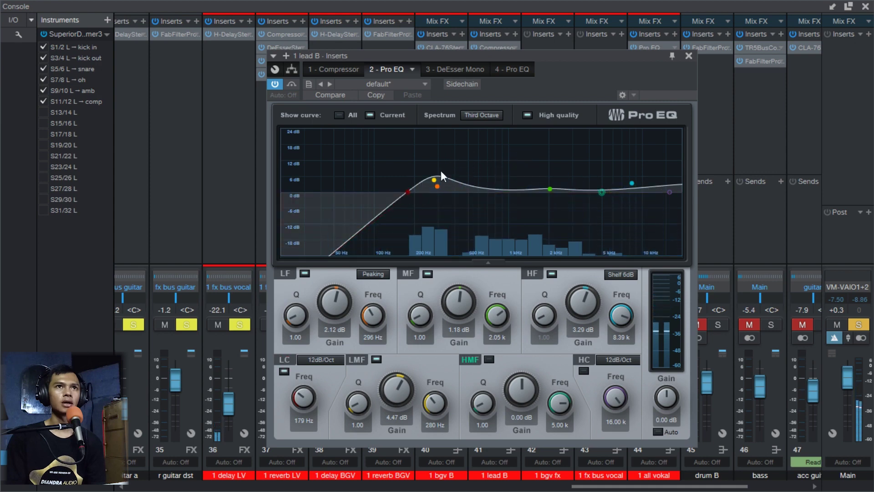
{"action": "left_click", "coordinate": [689, 55]}
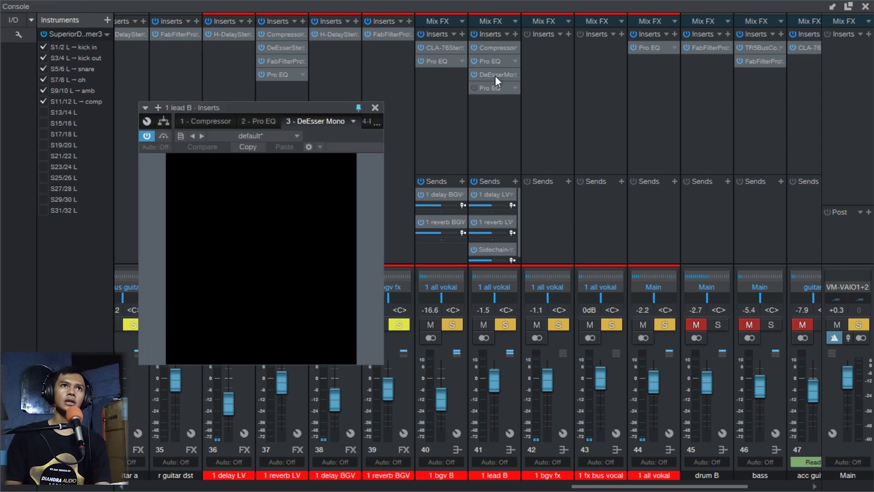
- Compare lead B's DeEsser Mono activated and bypassed during playback
{"action": "left_click_drag", "start_coordinate": [304, 109], "coordinate": [412, 122]}
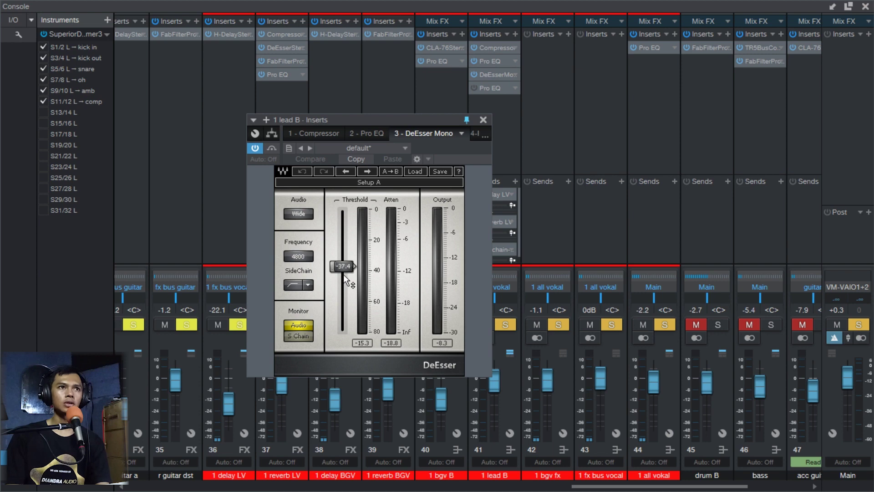
{"action": "key", "text": "space"}
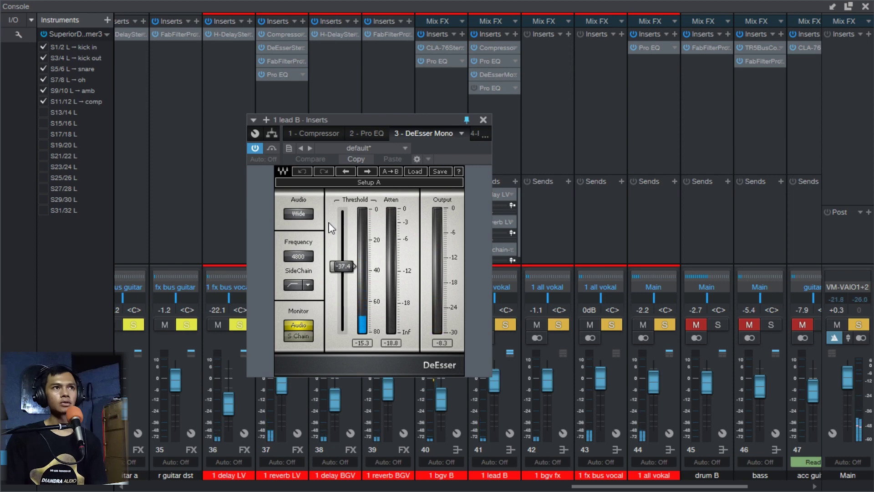
{"action": "left_click", "coordinate": [257, 148]}
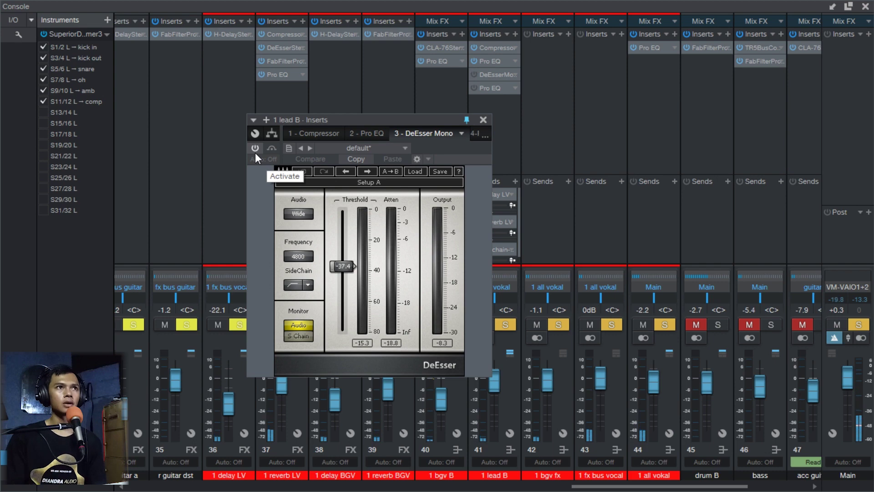
{"action": "left_click", "coordinate": [254, 153]}
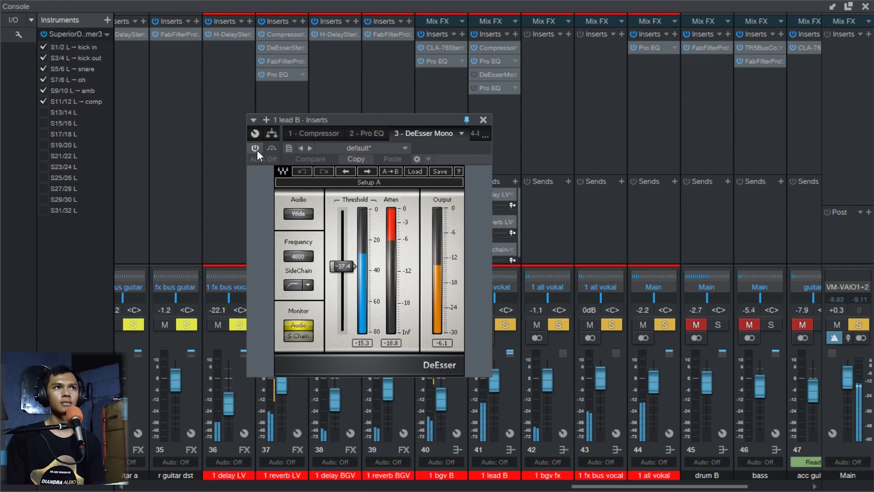
{"action": "left_click", "coordinate": [255, 148]}
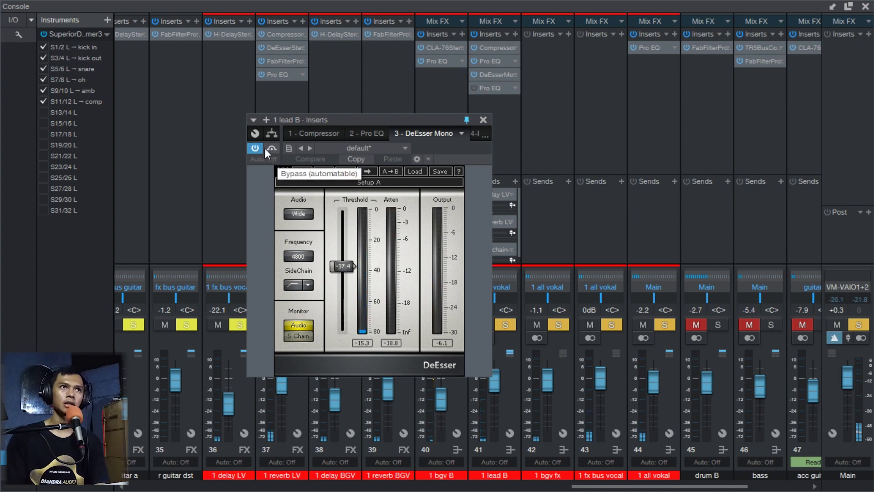
- Close the de-esser and open lead B's fourth insert, a Pro EQ with a 6.59 dB high shelf
{"action": "left_click", "coordinate": [482, 119]}
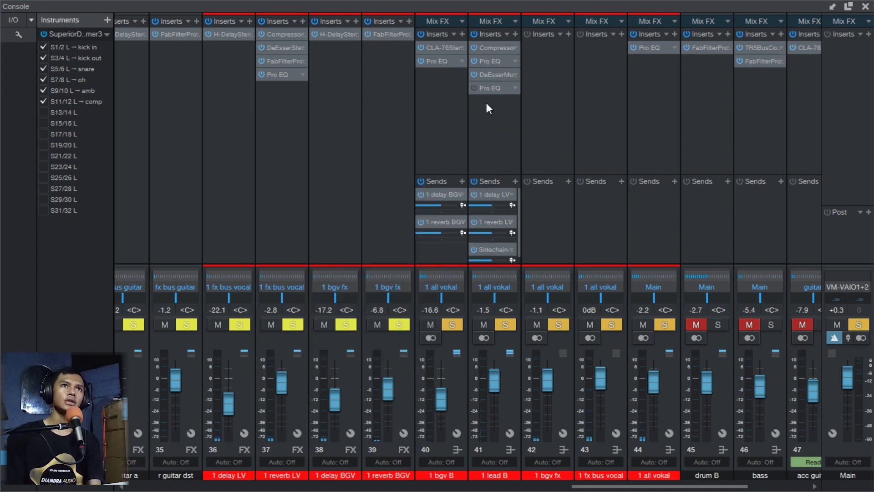
{"action": "left_click", "coordinate": [499, 75]}
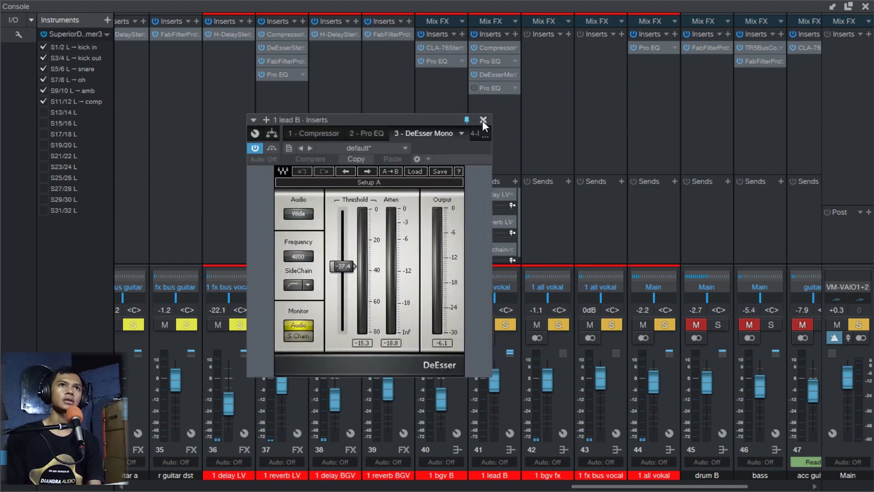
{"action": "left_click", "coordinate": [482, 120]}
{"action": "left_click", "coordinate": [490, 89]}
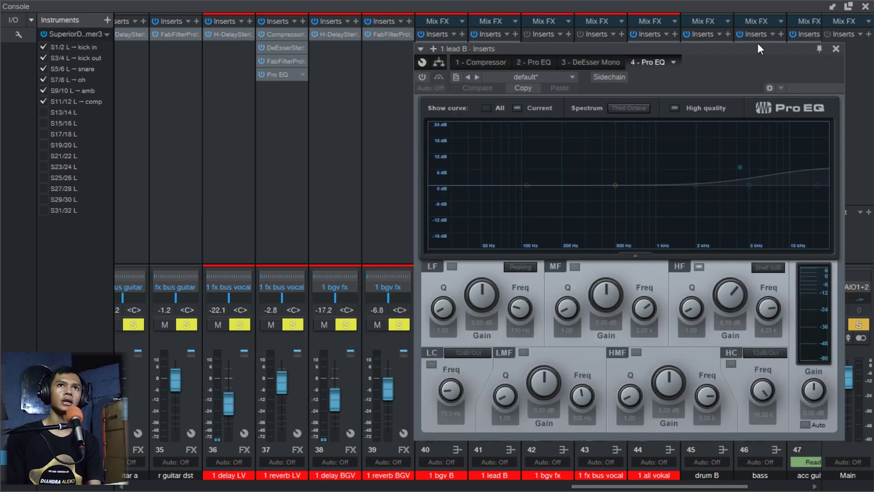
- Activate the second Pro EQ, A/B its high-shelf boost during playback, leave it on and close it
{"action": "left_click_drag", "start_coordinate": [758, 45], "coordinate": [530, 61]}
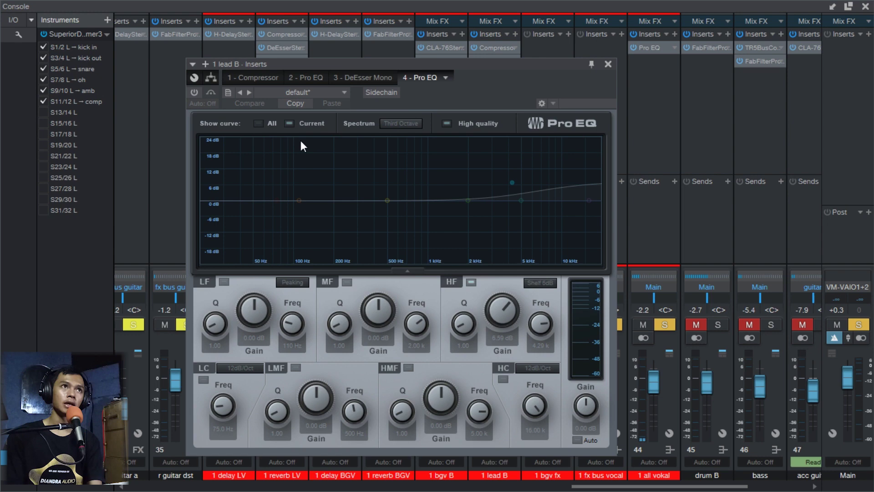
{"action": "left_click", "coordinate": [194, 92]}
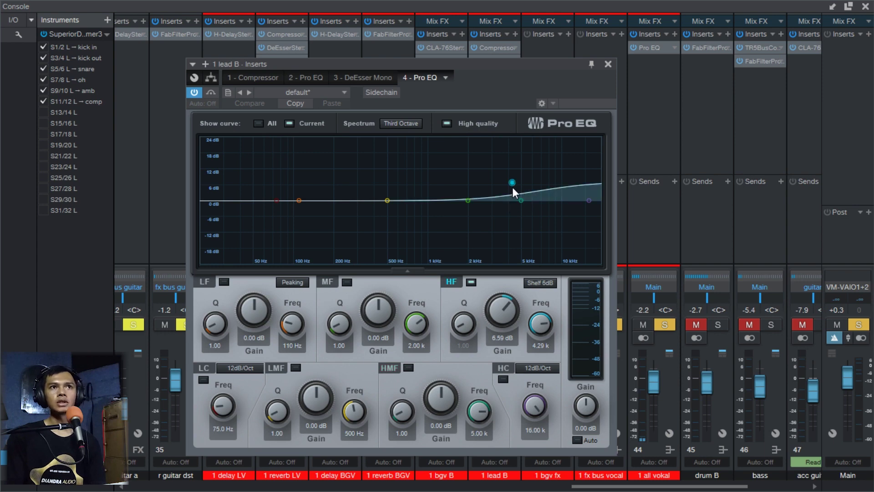
{"action": "key", "text": "space"}
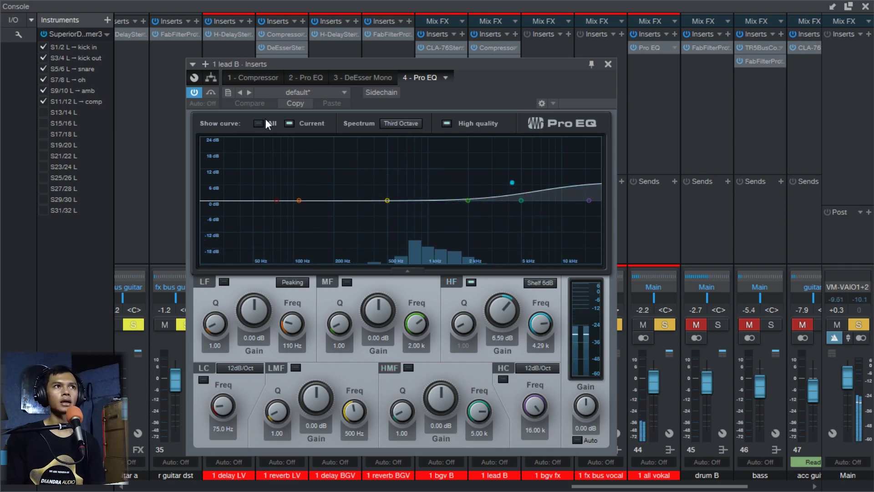
{"action": "left_click", "coordinate": [193, 92]}
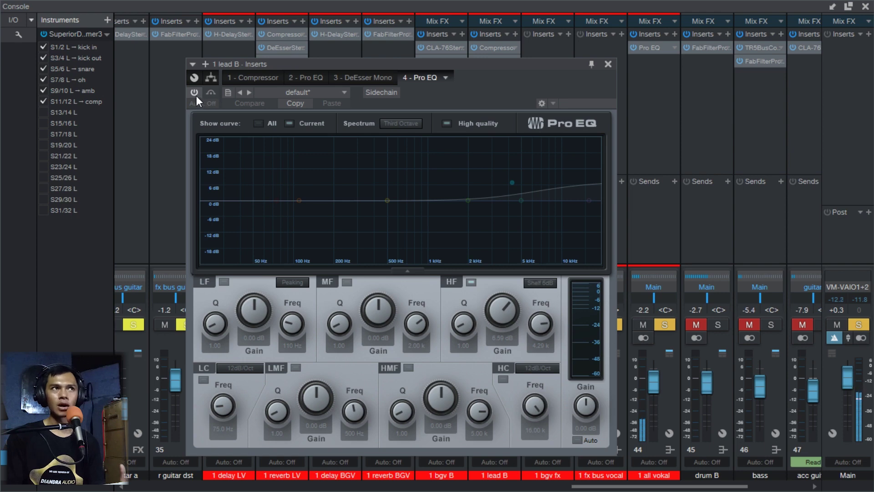
{"action": "left_click", "coordinate": [190, 93]}
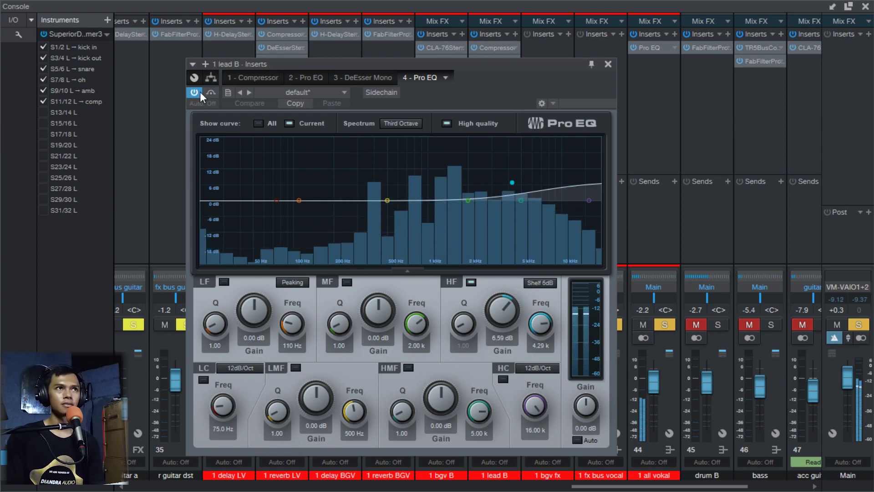
{"action": "left_click", "coordinate": [199, 91]}
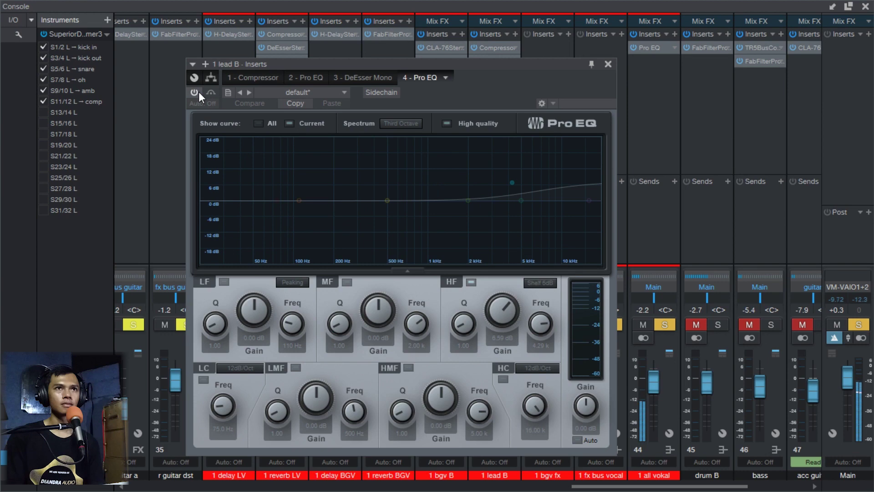
{"action": "left_click", "coordinate": [195, 92]}
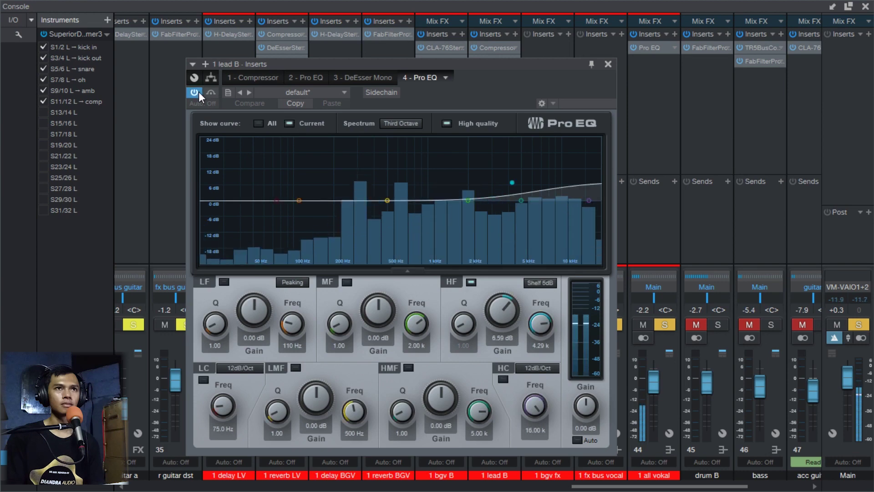
{"action": "left_click", "coordinate": [195, 92]}
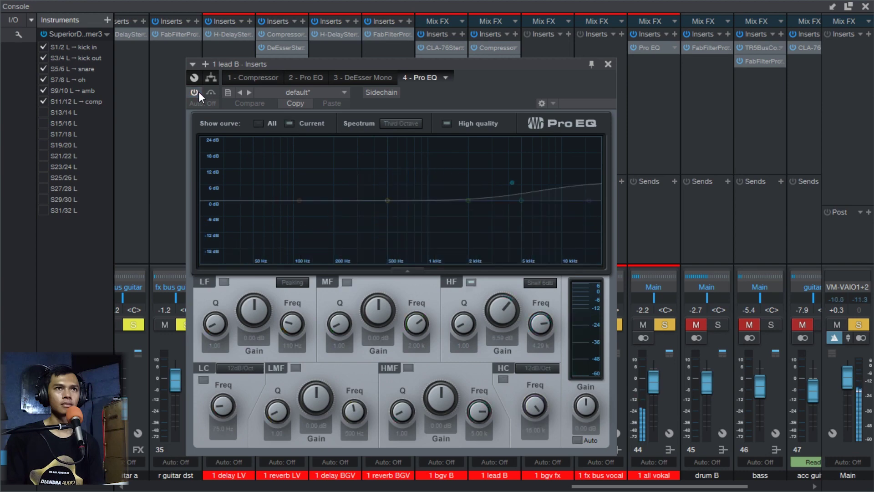
{"action": "left_click", "coordinate": [198, 92]}
{"action": "key", "text": "space"}
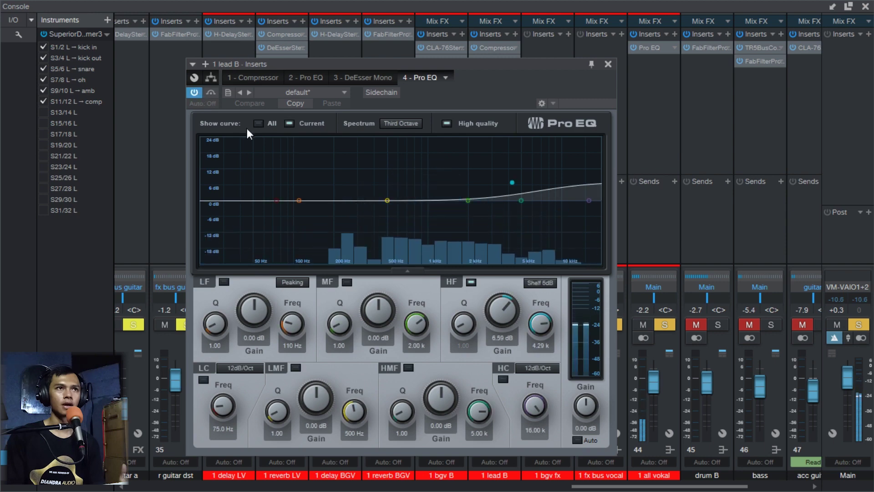
{"action": "left_click", "coordinate": [608, 65]}
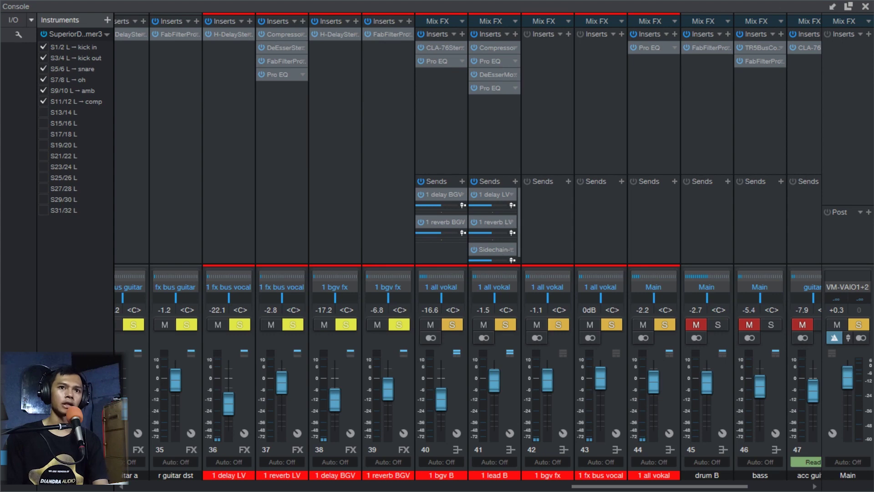
- Select channel 36 (1 delay LV) and open its H-Delay Stereo, a 1/4T delay at 140 BPM
{"action": "scroll", "coordinate": [468, 252], "scroll_direction": "left", "scroll_amount": 6}
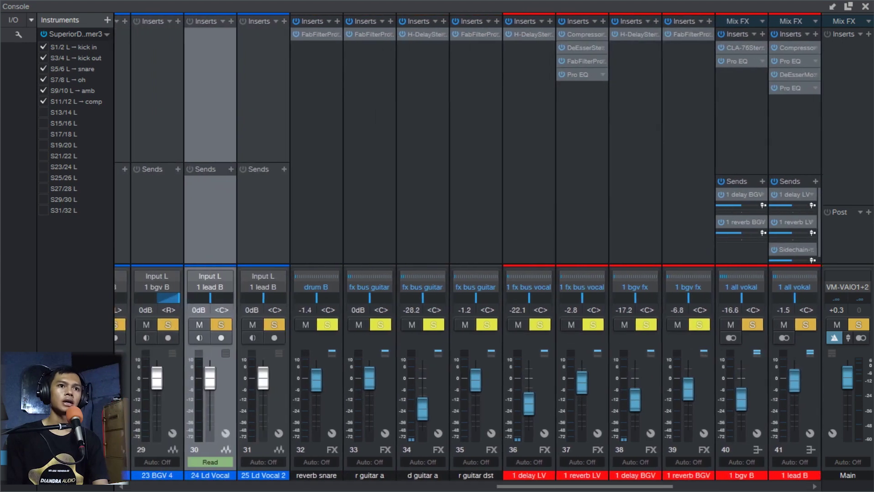
{"action": "scroll", "coordinate": [469, 251], "scroll_direction": "right", "scroll_amount": 3}
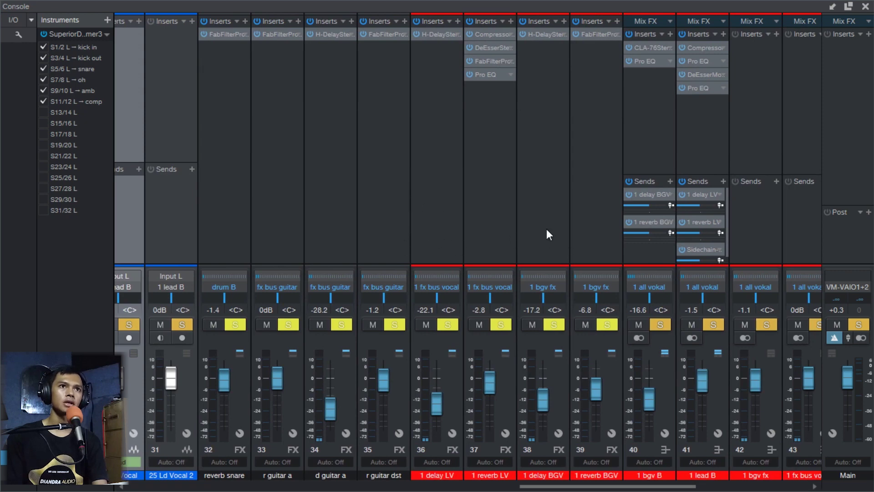
{"action": "left_click", "coordinate": [460, 148]}
{"action": "left_click", "coordinate": [496, 152]}
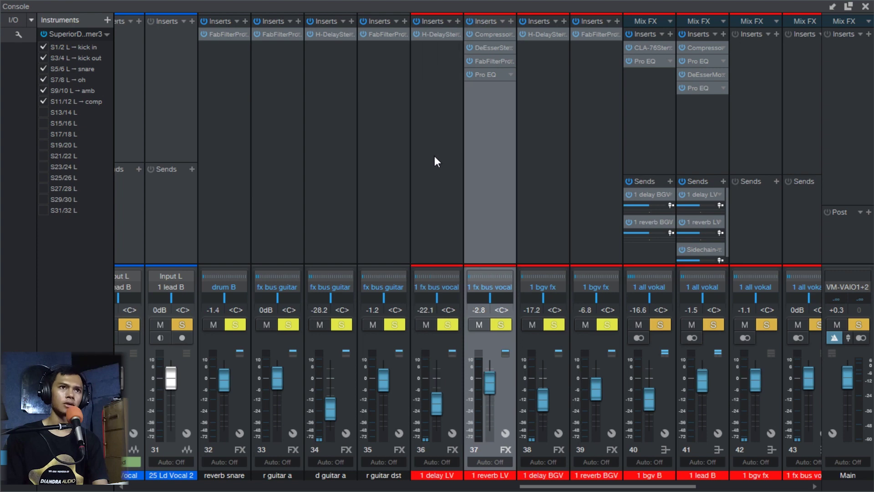
{"action": "left_click", "coordinate": [461, 145]}
{"action": "left_click", "coordinate": [438, 33]}
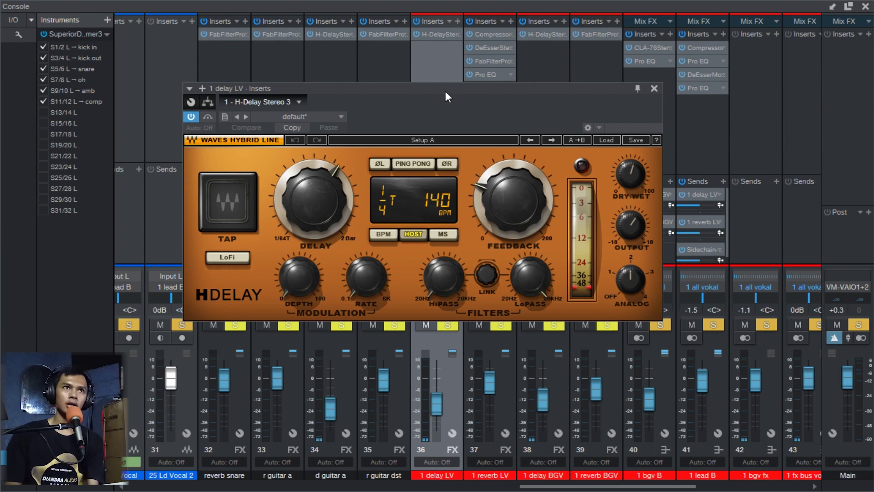
- Play the mix and mute the 1 bgv B bus
{"action": "left_click_drag", "start_coordinate": [445, 91], "coordinate": [463, 88]}
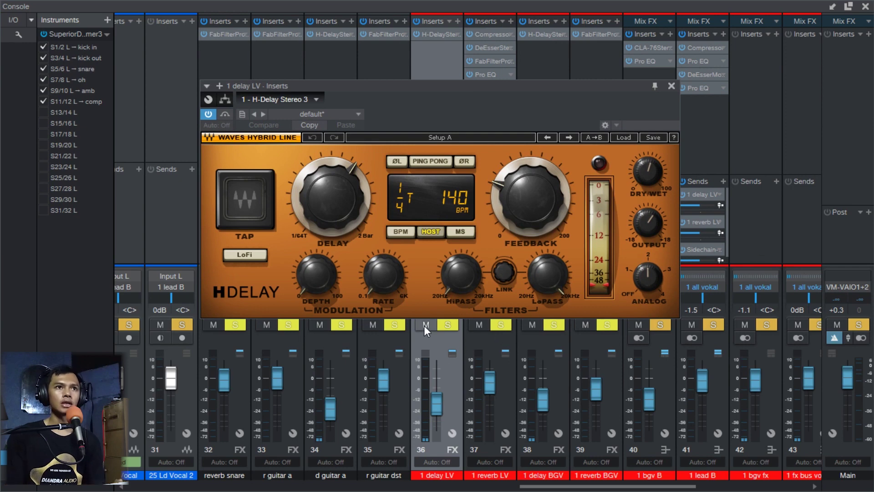
{"action": "key", "text": "space"}
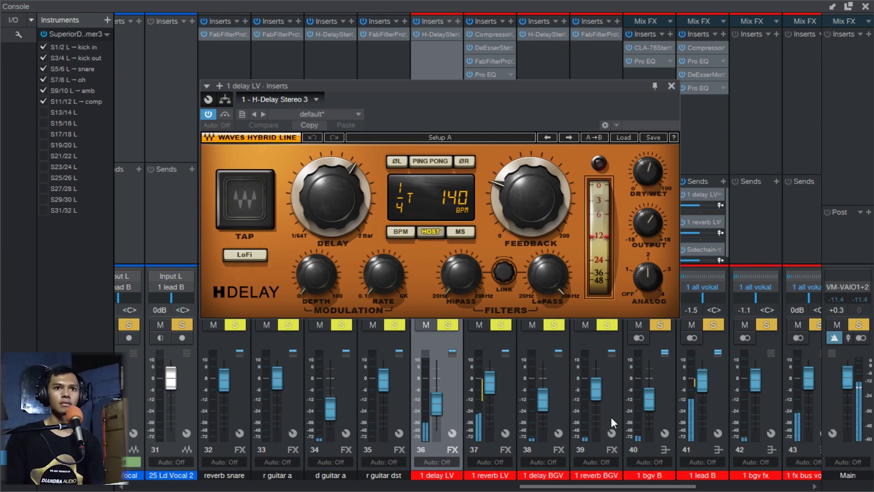
{"action": "mouse_move", "coordinate": [639, 486]}
{"action": "left_mouse_down"}
{"action": "mouse_move", "coordinate": [675, 488]}
{"action": "mouse_move", "coordinate": [623, 488]}
{"action": "left_mouse_up"}
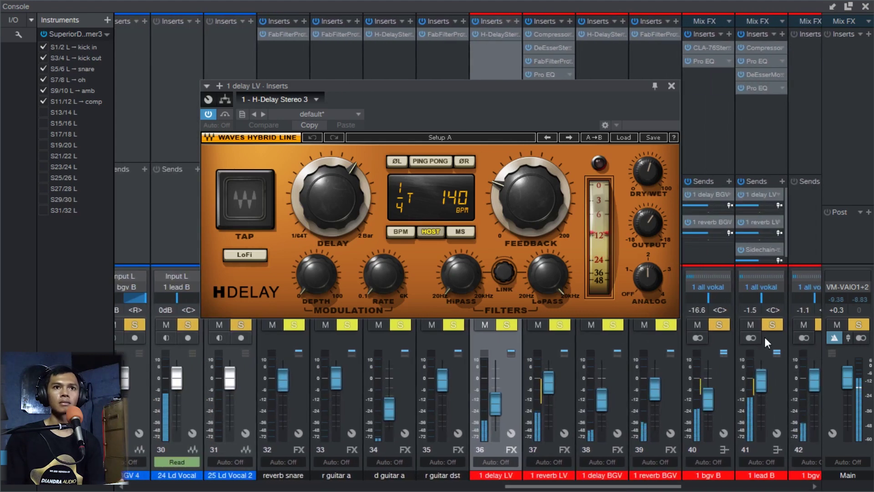
{"action": "left_click", "coordinate": [695, 322]}
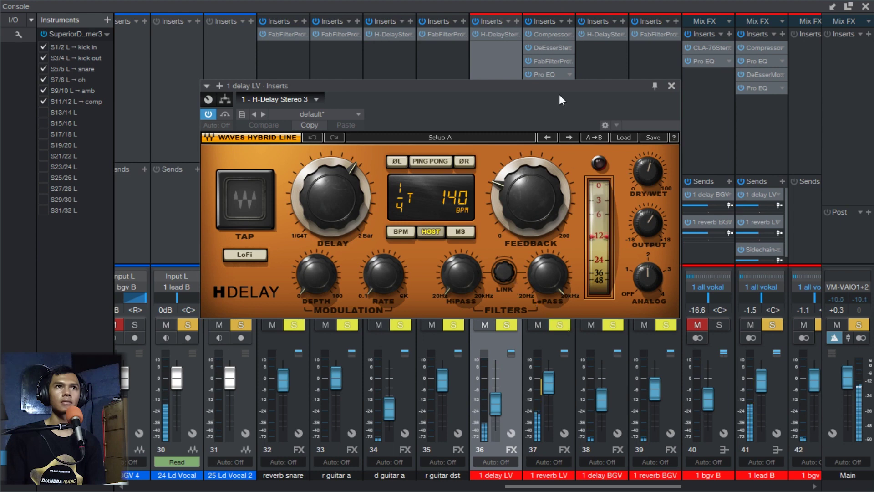
- Toggle the 1 reverb LV Pro EQ and FabFilter inserts back on and select that channel
{"action": "left_click", "coordinate": [525, 72]}
{"action": "left_click", "coordinate": [526, 63]}
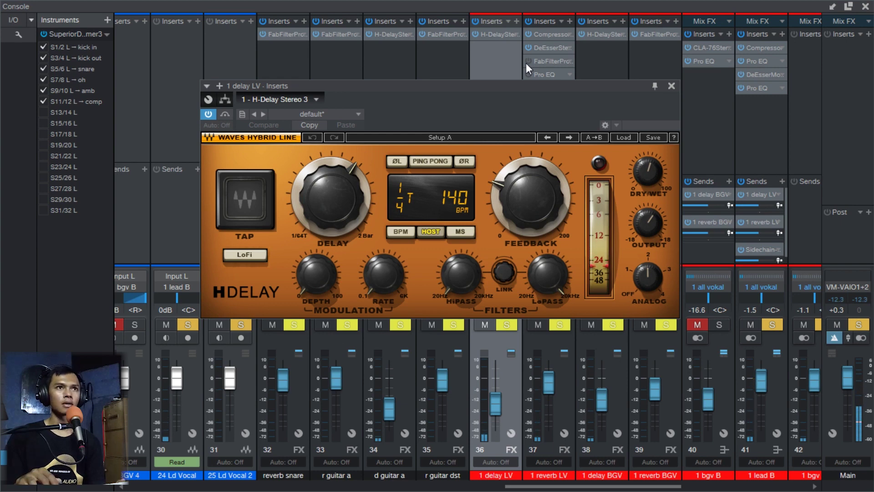
{"action": "left_click", "coordinate": [526, 63]}
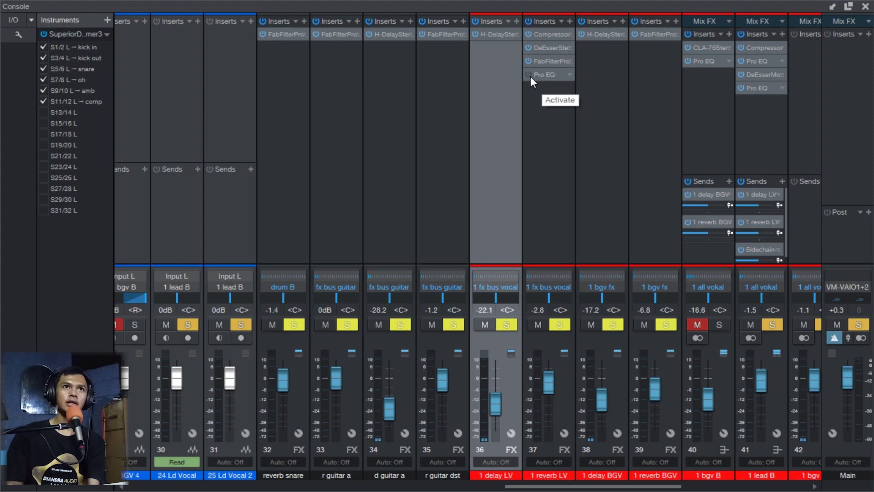
{"action": "left_click", "coordinate": [529, 74]}
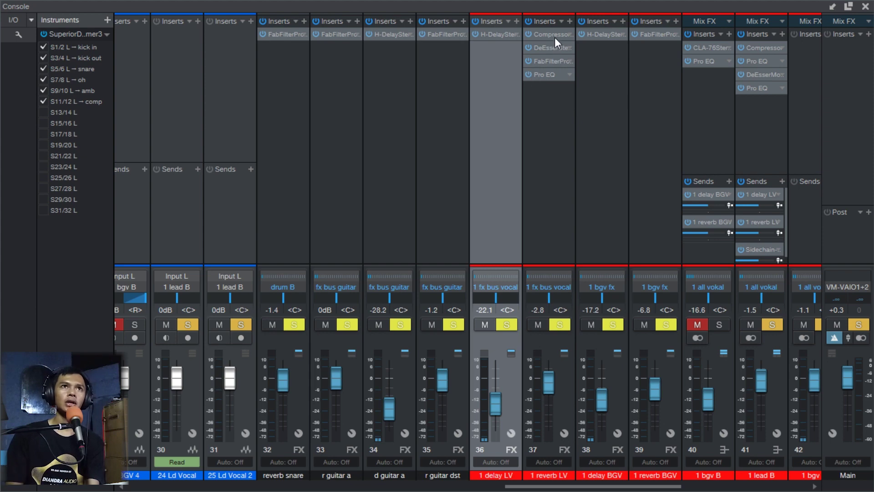
{"action": "left_click", "coordinate": [556, 238]}
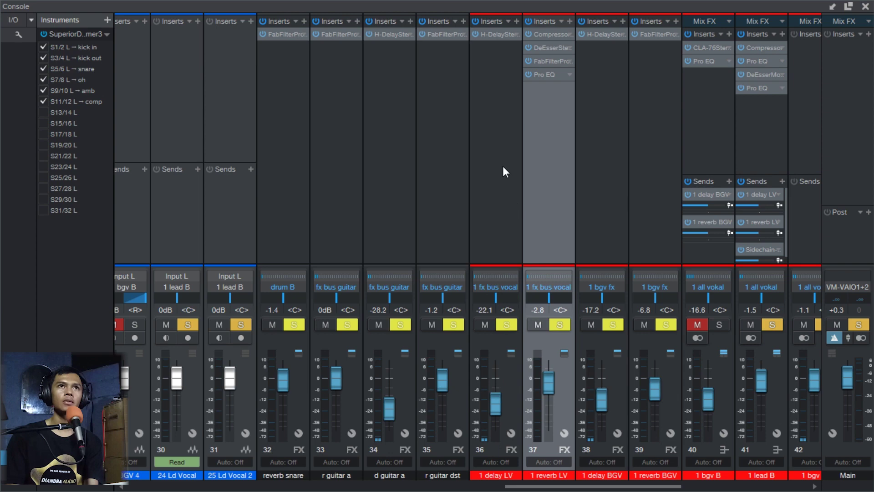
- A/B the 1 reverb LV sidechain compressor (20:1, -34.44 dB) during playback, then close it
{"action": "left_click", "coordinate": [551, 35]}
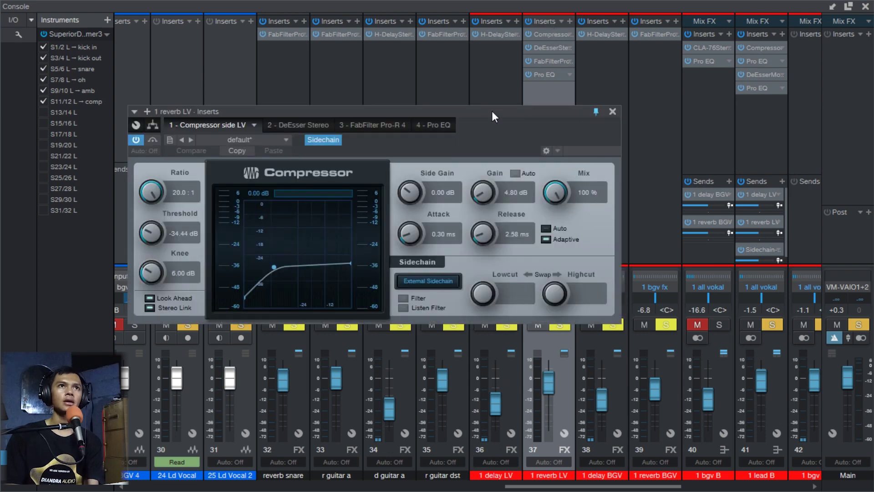
{"action": "left_click_drag", "start_coordinate": [492, 112], "coordinate": [487, 73]}
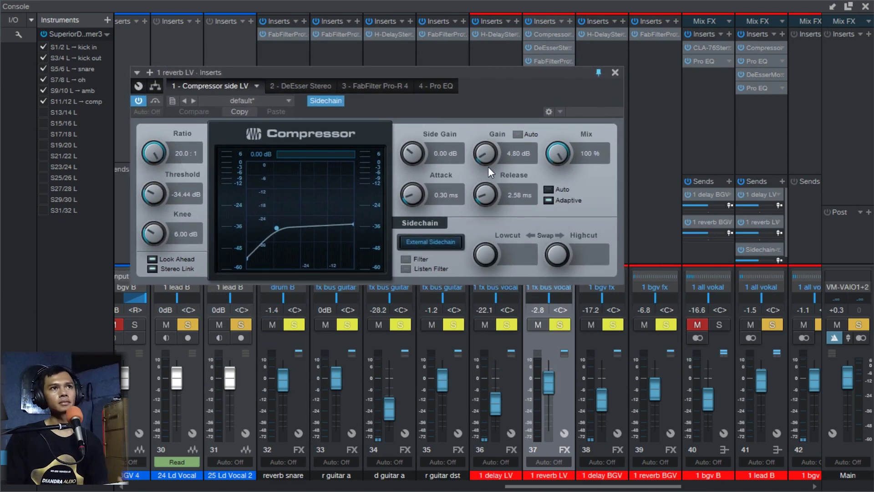
{"action": "key", "text": "space"}
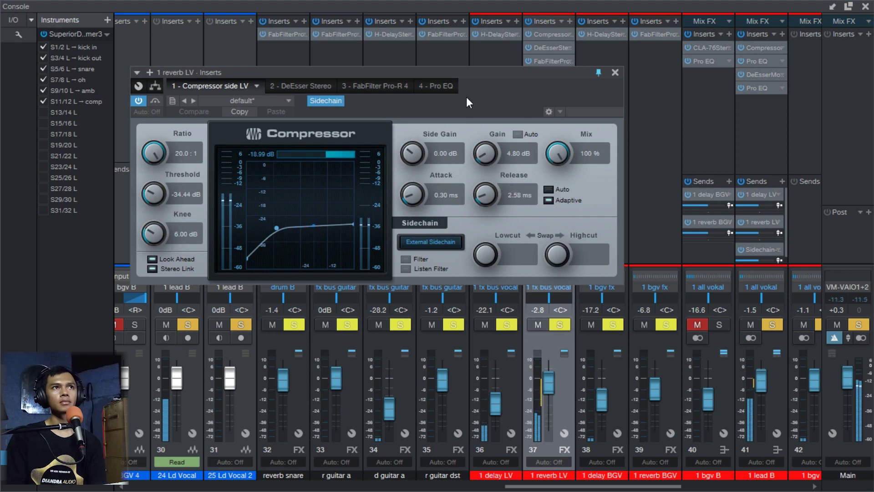
{"action": "key", "text": "space"}
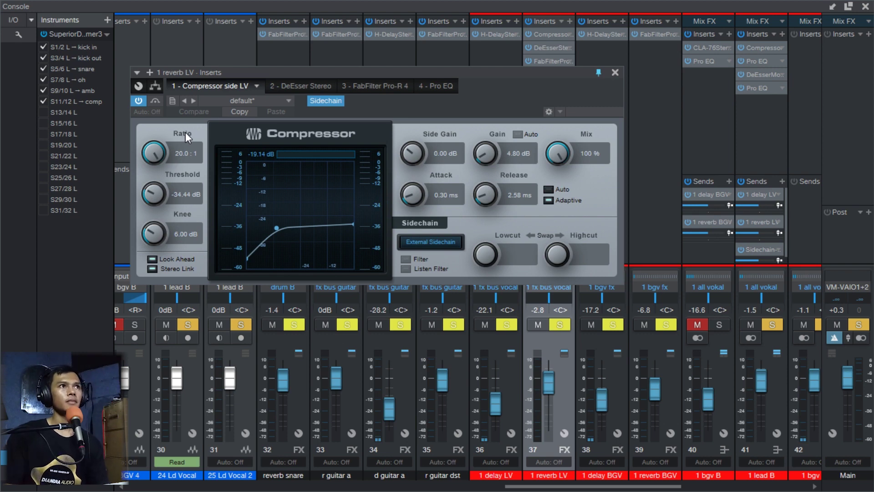
{"action": "left_click", "coordinate": [154, 101]}
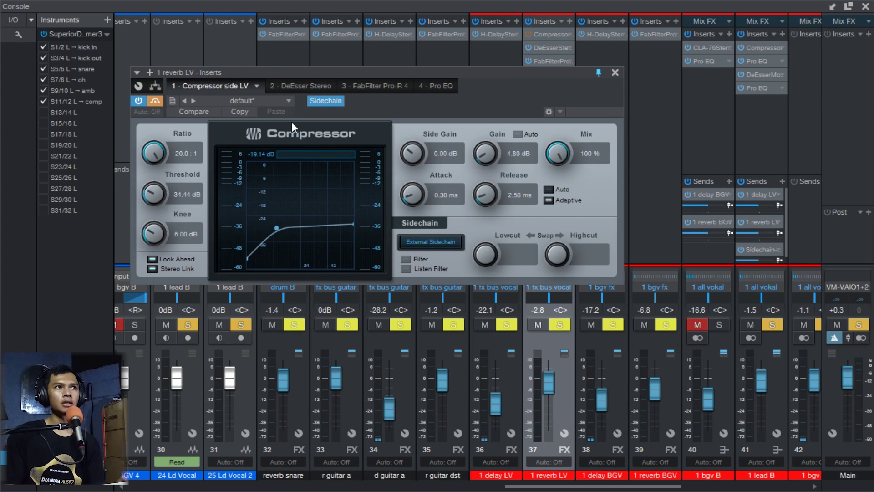
{"action": "key", "text": "space"}
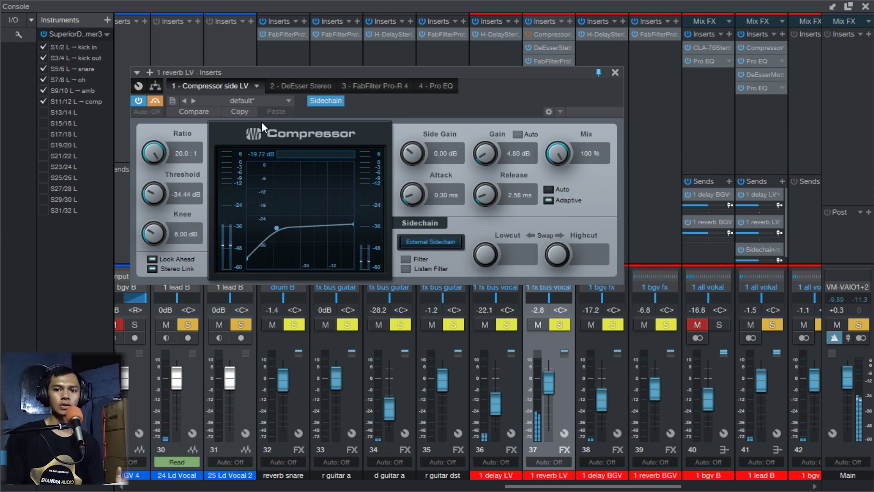
{"action": "left_click", "coordinate": [154, 101]}
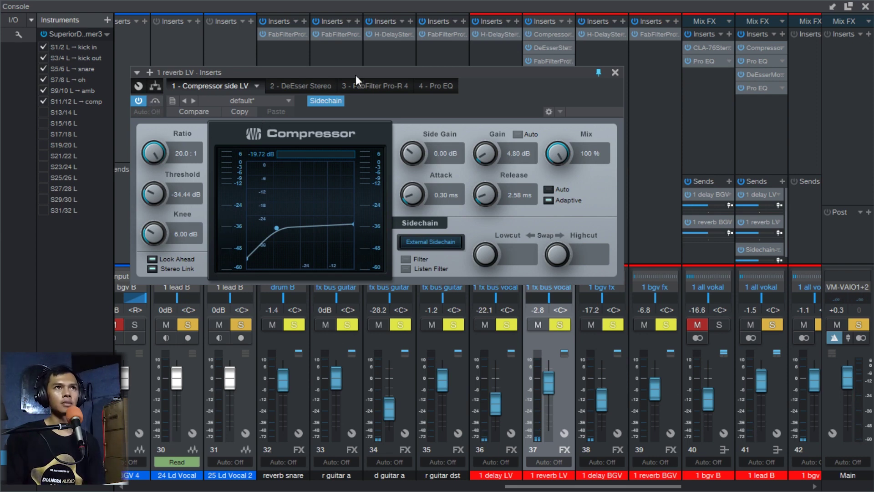
{"action": "left_click_drag", "start_coordinate": [473, 66], "coordinate": [474, 75]}
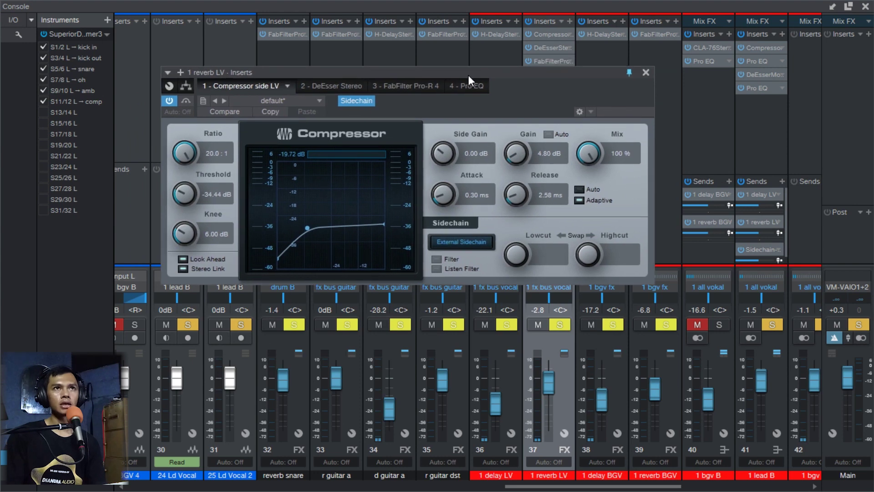
{"action": "key", "text": "space"}
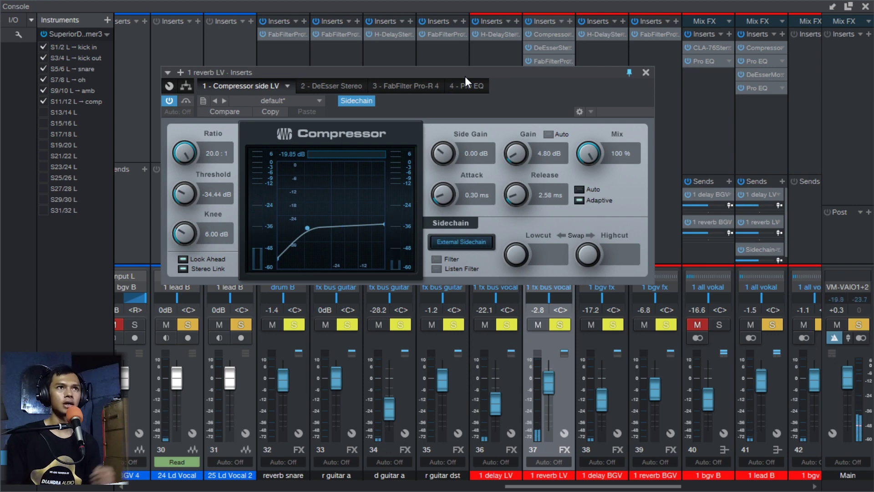
{"action": "left_click", "coordinate": [647, 72]}
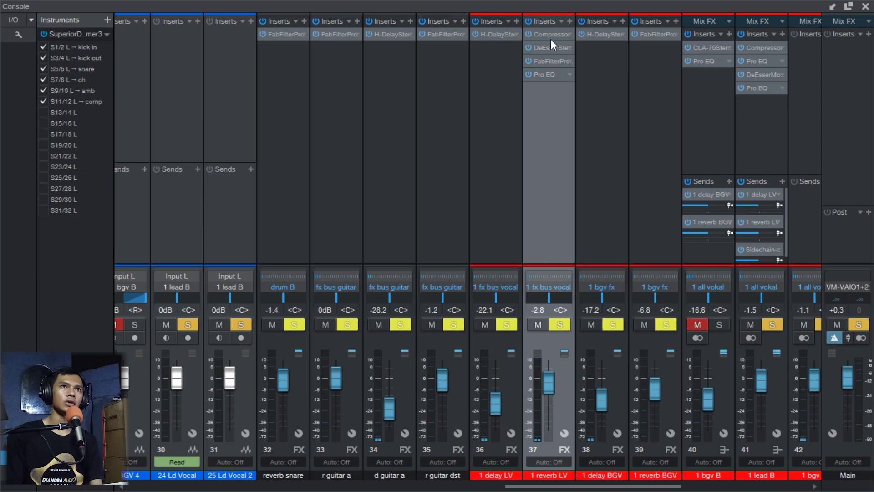
- A/B the 1 reverb LV DeEsser, lower its threshold from −29.5 to −34.9 dB, then close it
{"action": "left_click", "coordinate": [548, 46]}
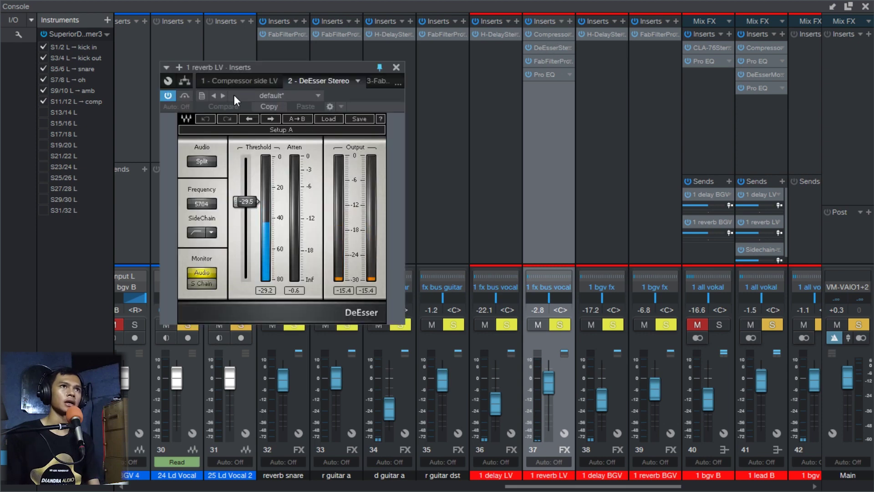
{"action": "left_click_drag", "start_coordinate": [292, 69], "coordinate": [422, 93]}
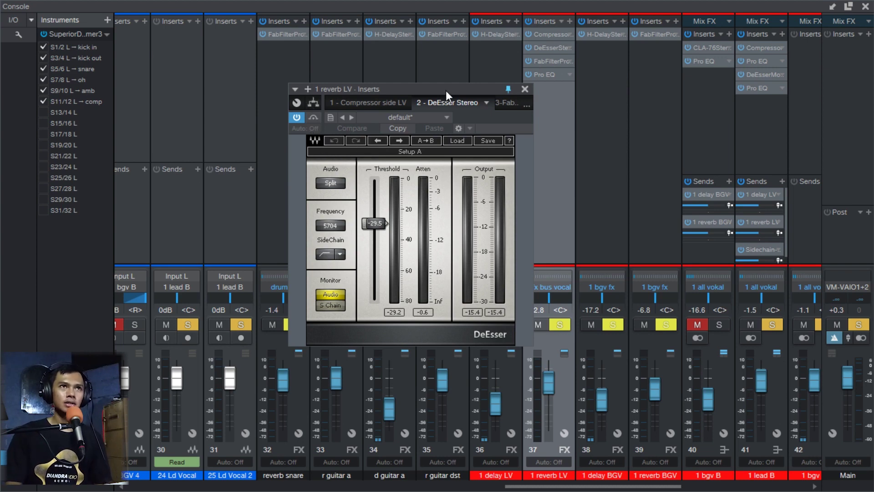
{"action": "left_click_drag", "start_coordinate": [445, 89], "coordinate": [457, 86]}
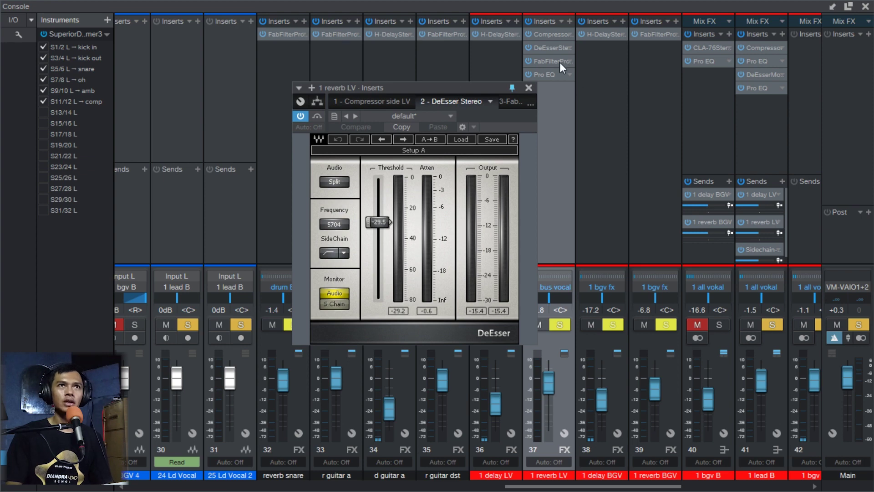
{"action": "left_click", "coordinate": [316, 118]}
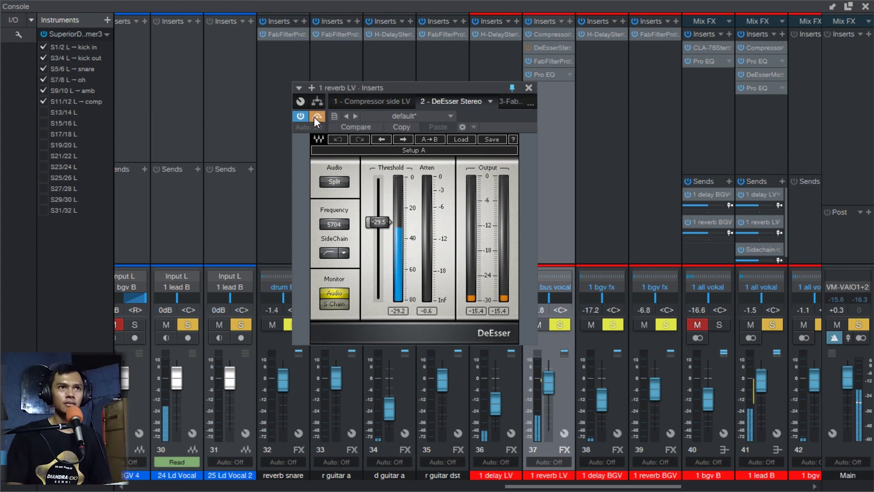
{"action": "left_click_drag", "start_coordinate": [378, 222], "coordinate": [378, 230]}
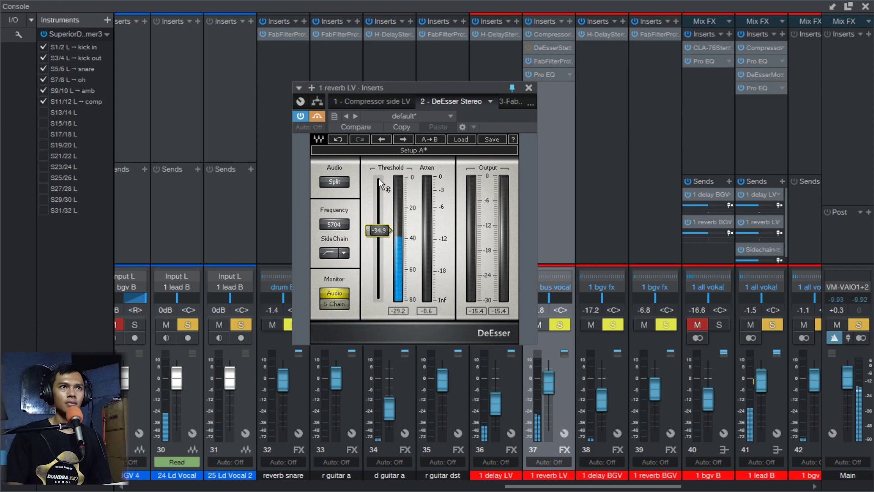
{"action": "left_click", "coordinate": [316, 122]}
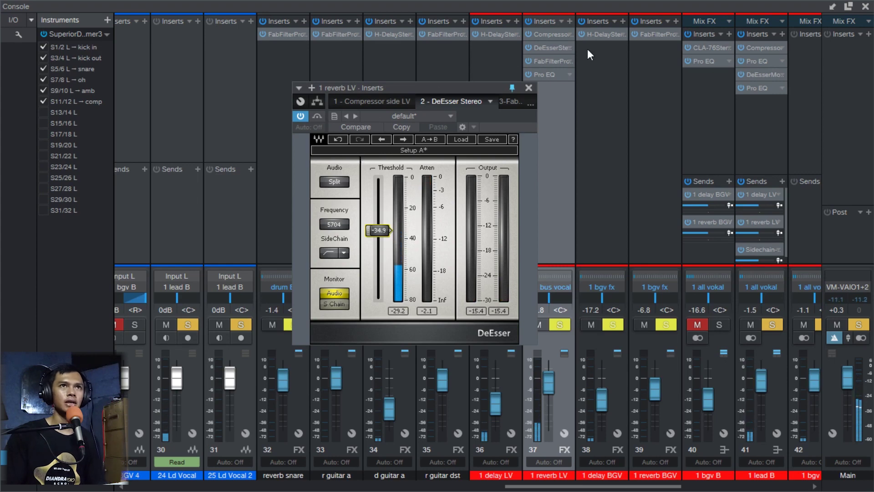
{"action": "left_click", "coordinate": [528, 87]}
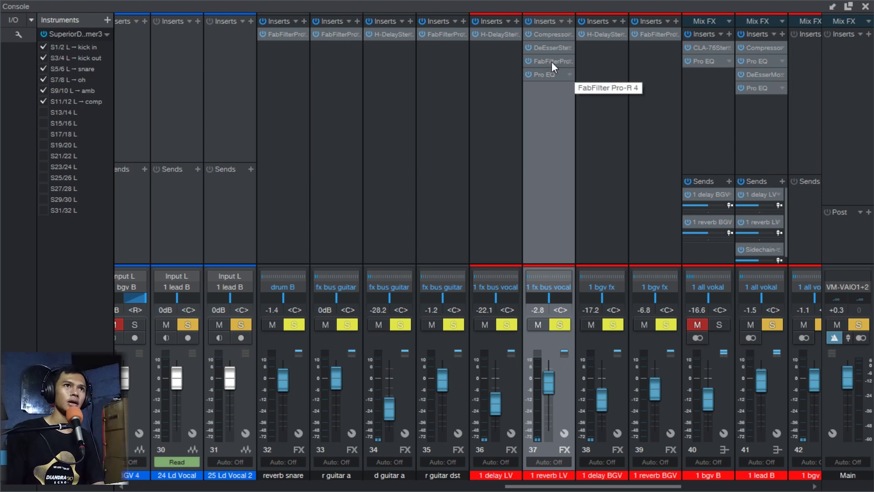
{"action": "left_click", "coordinate": [550, 61]}
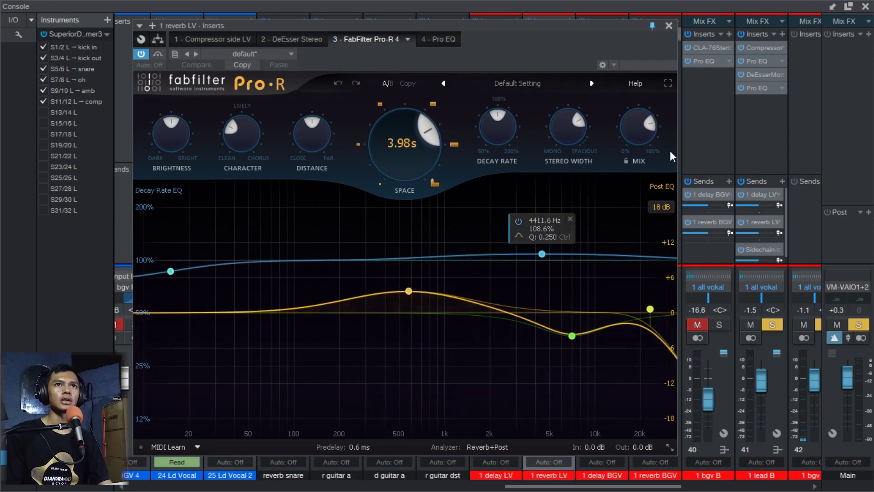
{"action": "mouse_move", "coordinate": [641, 127]}
{"action": "key", "text": "space"}
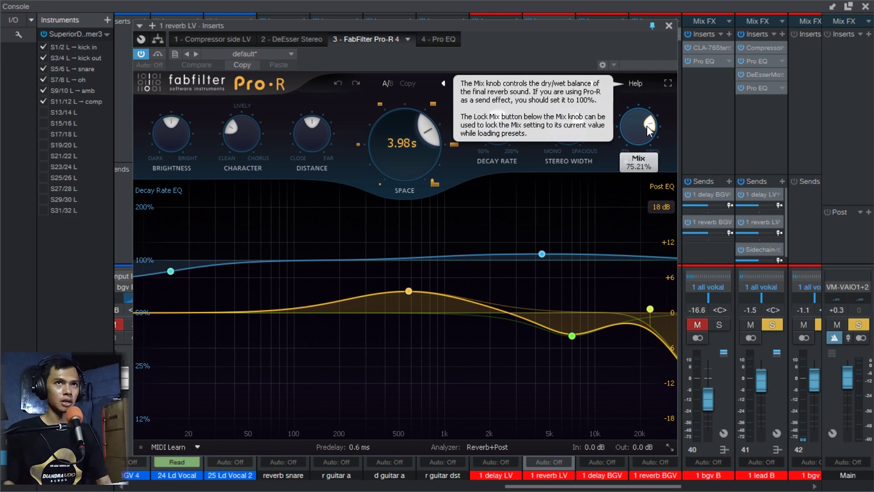
{"action": "left_click", "coordinate": [669, 26]}
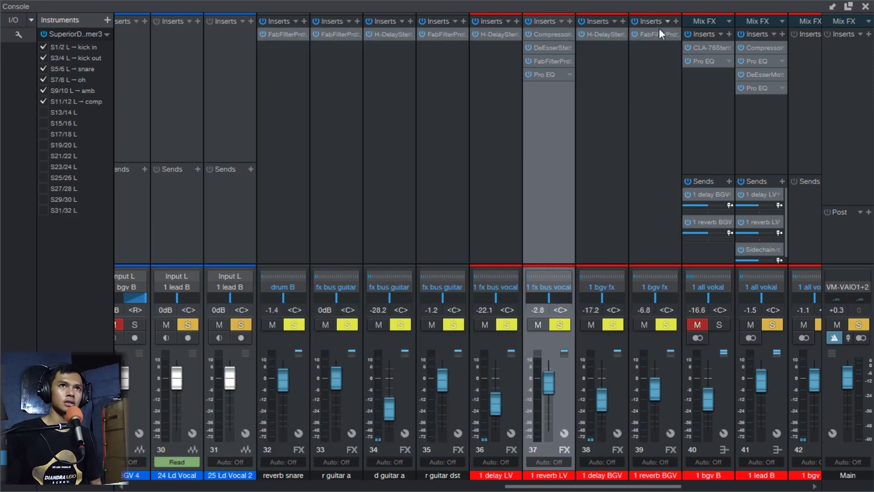
- Play the 1 reverb LV bus and compare its Pro EQ with the low cut switched off
{"action": "left_click", "coordinate": [544, 74]}
{"action": "left_click_drag", "start_coordinate": [523, 52], "coordinate": [450, 52]}
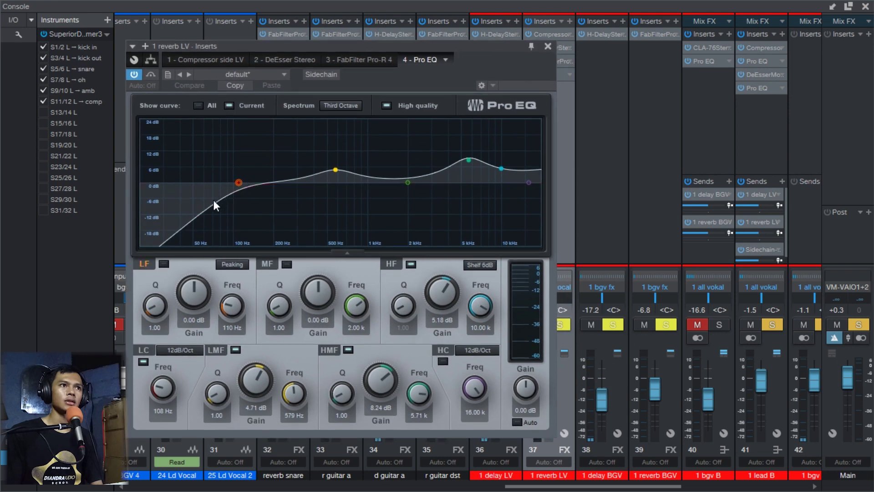
{"action": "key", "text": "space"}
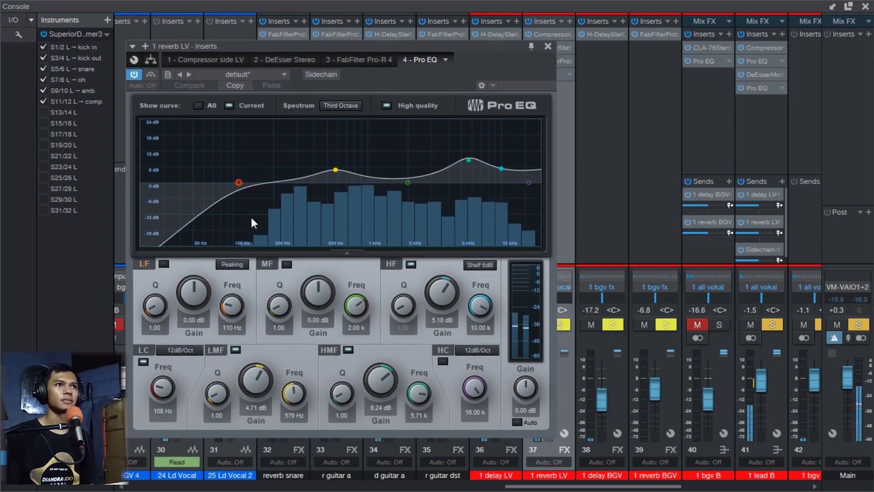
{"action": "double_click", "coordinate": [238, 182]}
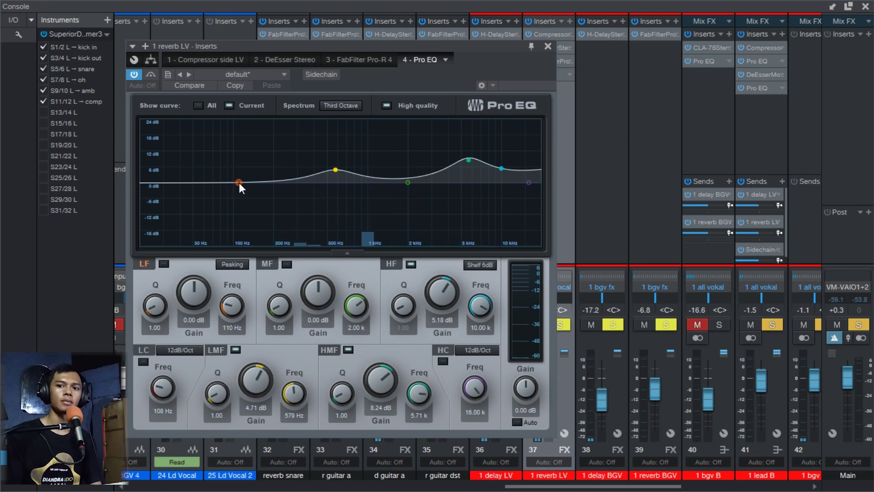
{"action": "left_click", "coordinate": [240, 181]}
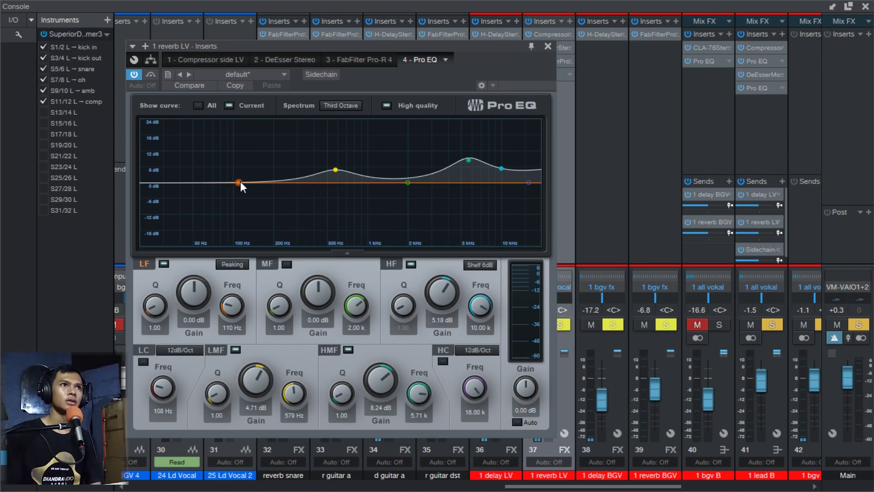
- Turn the low cut back on at a 48 dB/Oct slope, listen, and close the EQ
{"action": "left_click", "coordinate": [146, 363]}
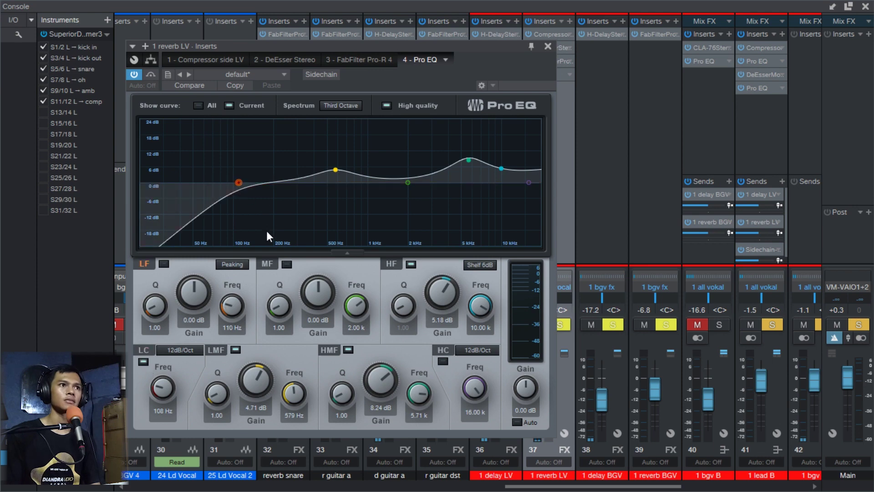
{"action": "left_click", "coordinate": [190, 348]}
{"action": "left_click", "coordinate": [200, 416]}
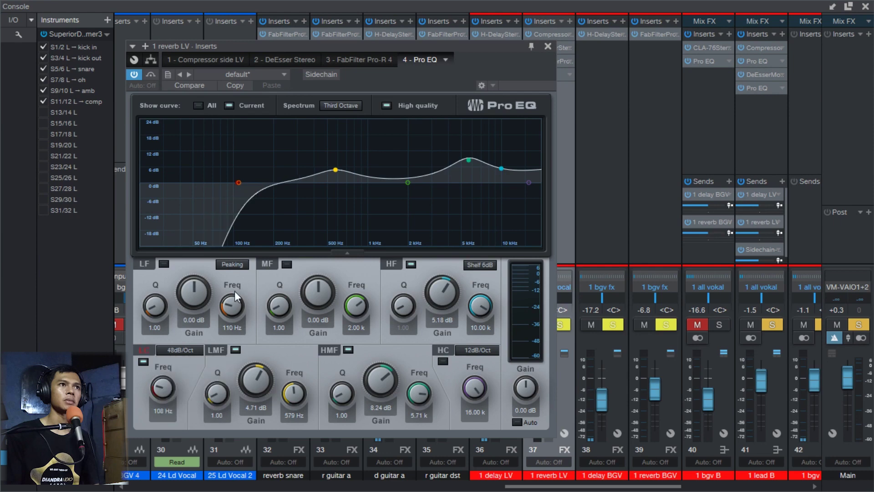
{"action": "key", "text": "space"}
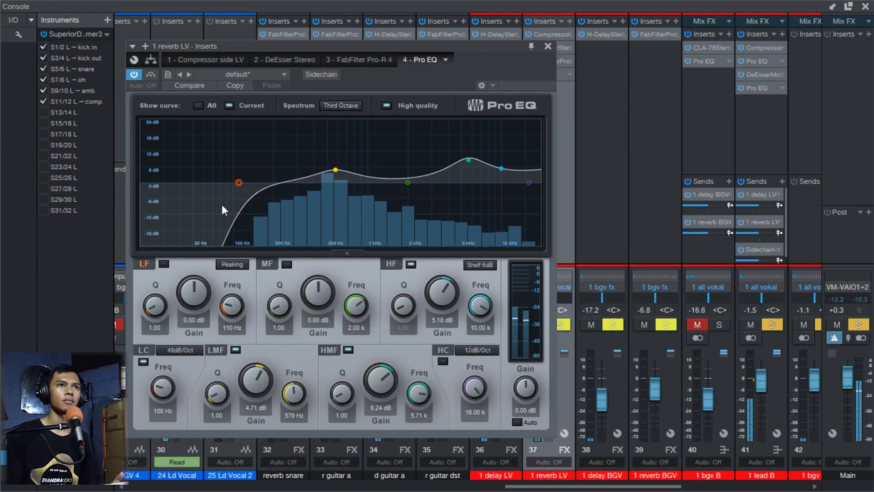
{"action": "left_click", "coordinate": [548, 46]}
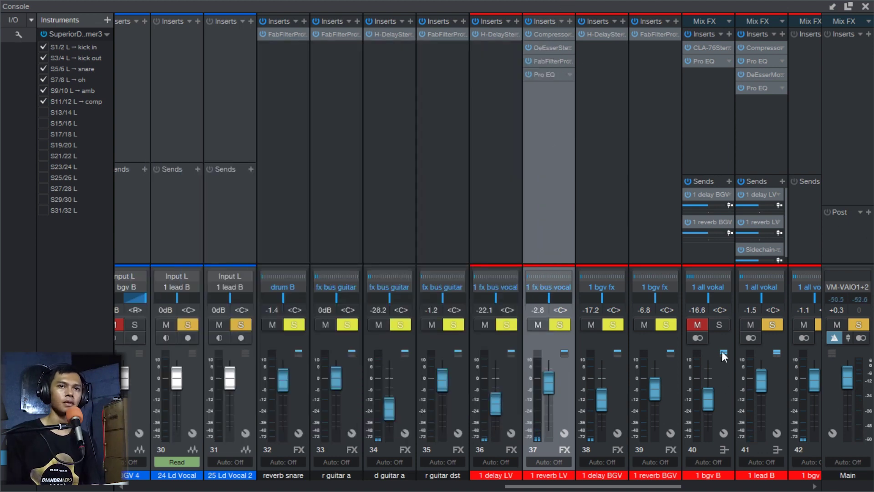
- Scroll the console to the BGV channels and check the H-Delay on 1 delay BGV
{"action": "left_click_drag", "start_coordinate": [604, 486], "coordinate": [667, 487]}
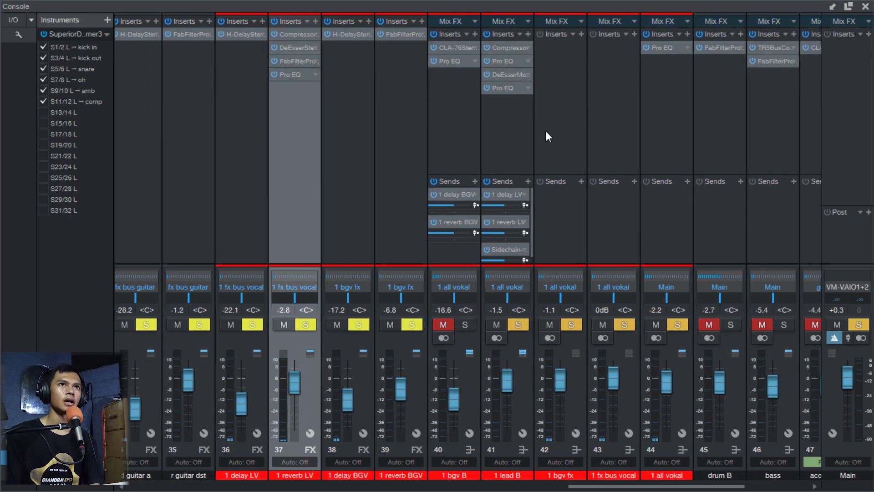
{"action": "left_click", "coordinate": [518, 129]}
{"action": "left_click", "coordinate": [471, 112]}
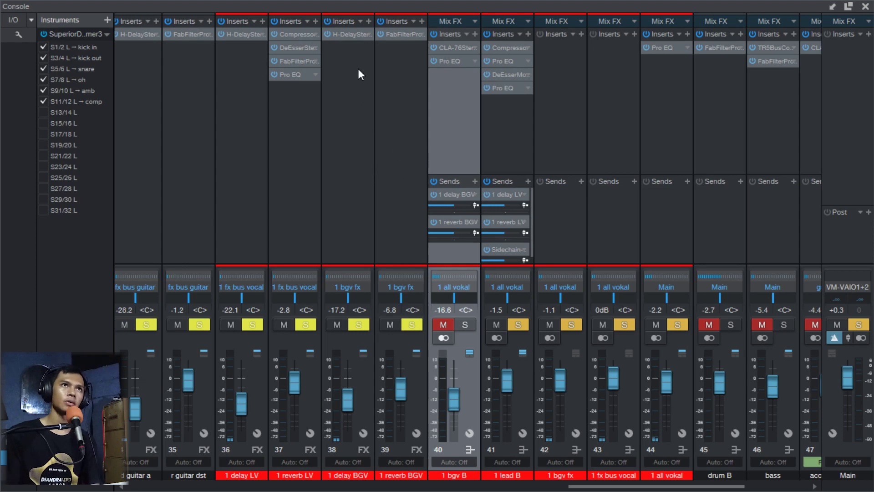
{"action": "left_click", "coordinate": [350, 34]}
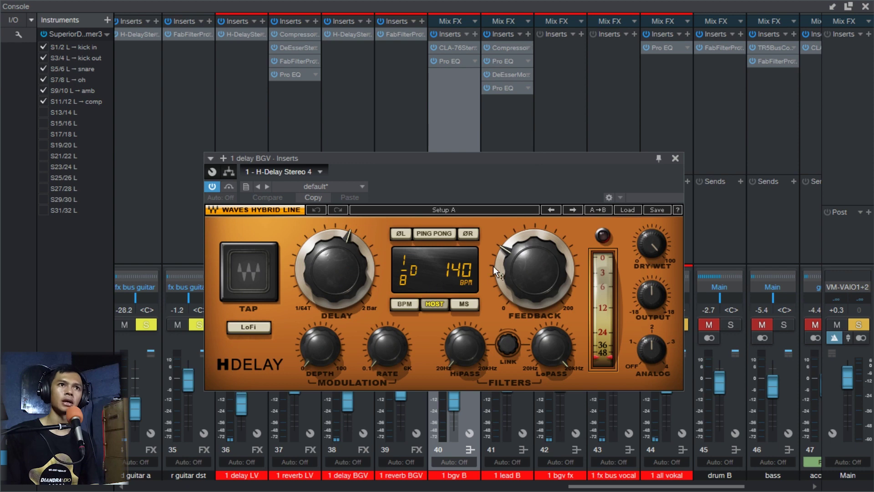
{"action": "left_click", "coordinate": [675, 158]}
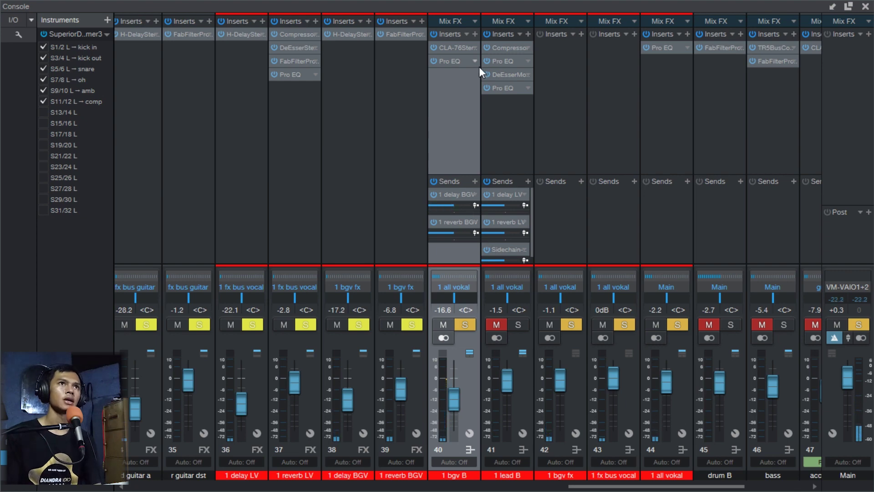
- Select the 1 reverb BGV and 1 delay BGV channels in turn
{"action": "left_click", "coordinate": [376, 90]}
{"action": "left_click", "coordinate": [359, 97]}
{"action": "left_click", "coordinate": [392, 116]}
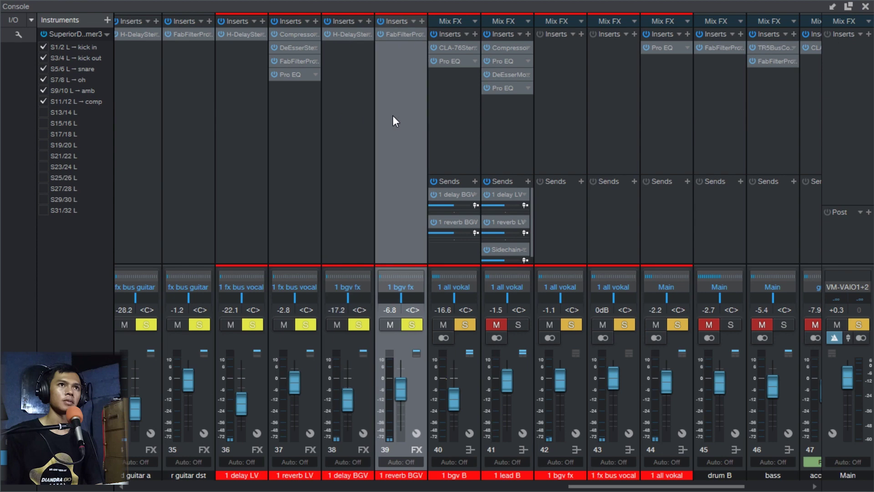
{"action": "left_click", "coordinate": [349, 108]}
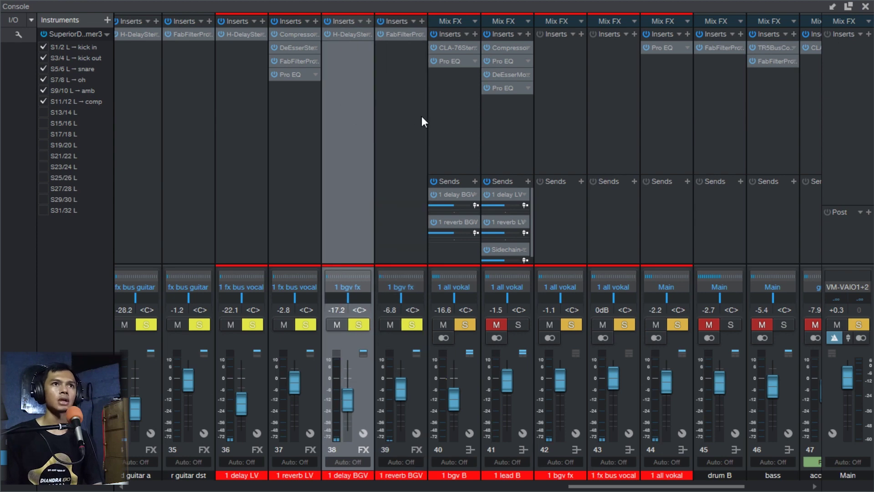
- Set the 1 bgv B CLA-76 attack to about 2.35 and leave the compressor switched on
{"action": "double_click", "coordinate": [461, 47]}
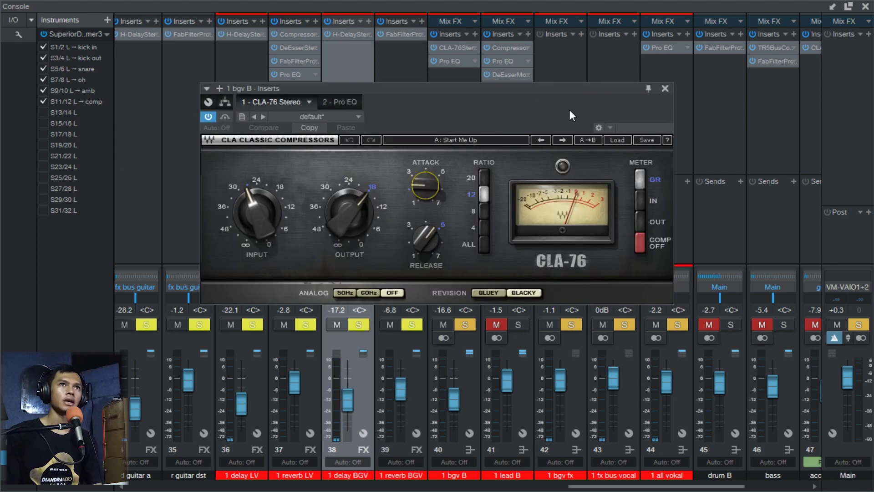
{"action": "left_click_drag", "start_coordinate": [565, 95], "coordinate": [583, 119]}
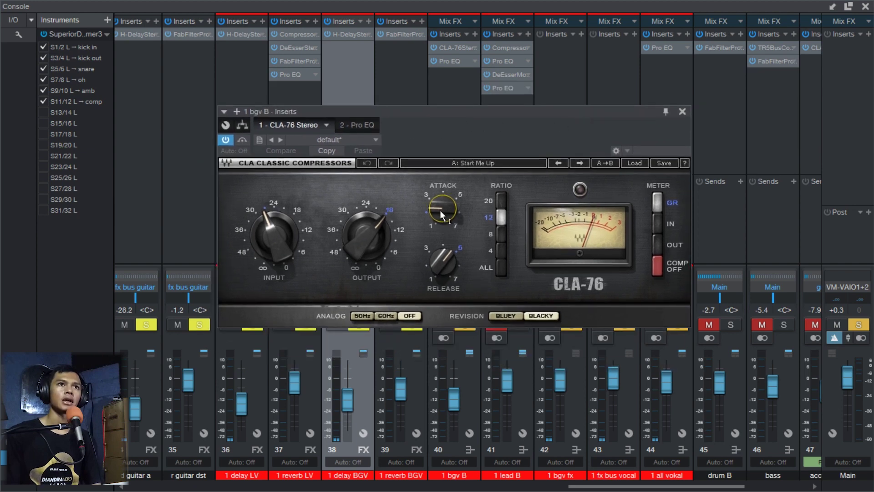
{"action": "left_click_drag", "start_coordinate": [442, 208], "coordinate": [442, 206]}
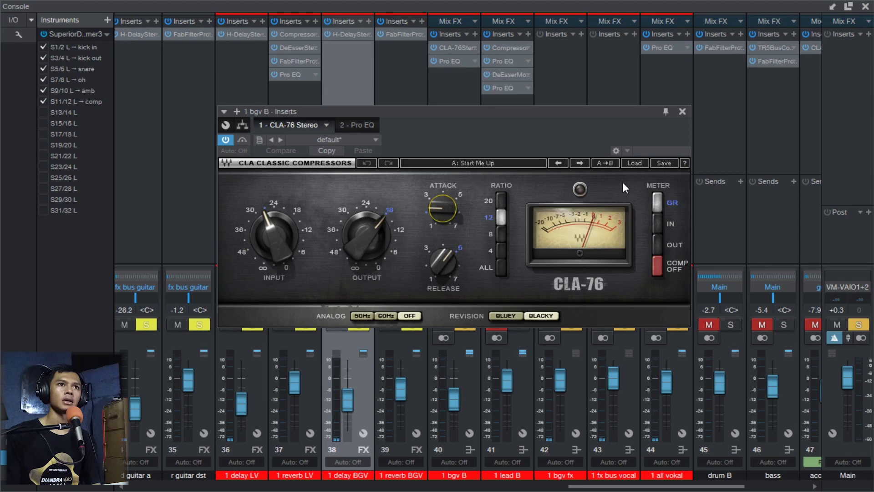
{"action": "left_click", "coordinate": [443, 261]}
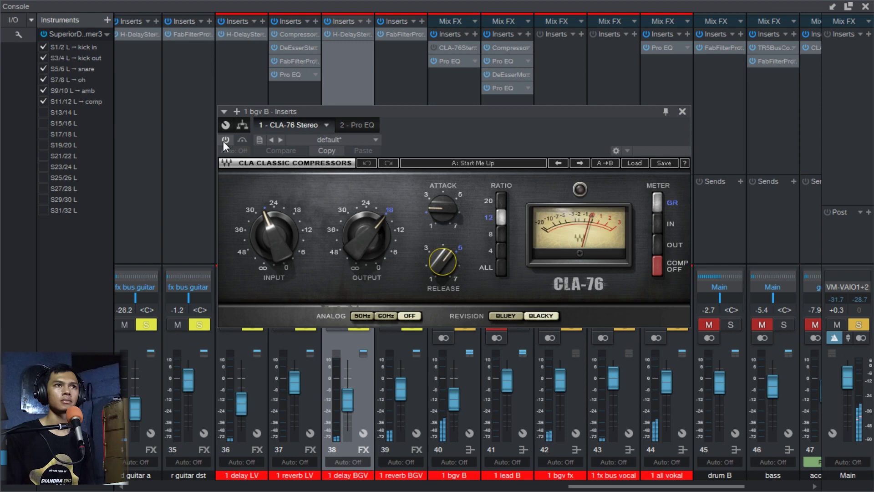
{"action": "left_click", "coordinate": [225, 140]}
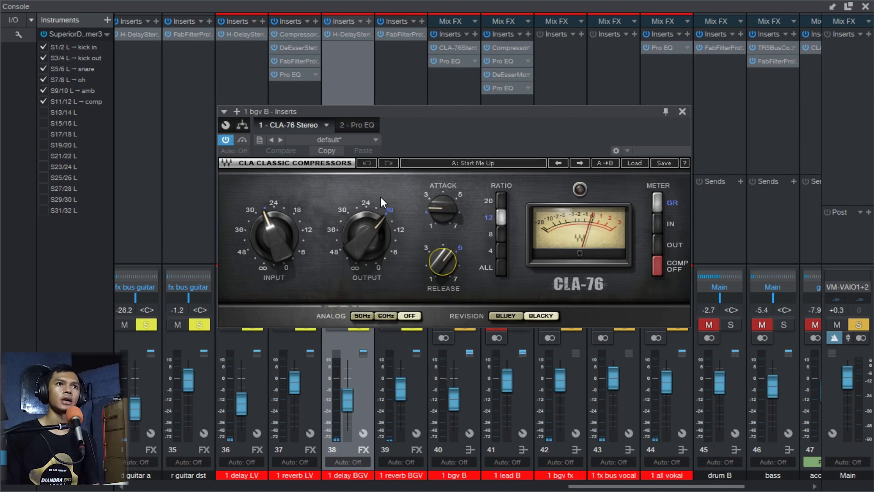
- Close the CLA-76 and select the 1 bgv B, 1 lead B, 1 bgv fx and 1 all vokal channels
{"action": "left_click", "coordinate": [681, 111]}
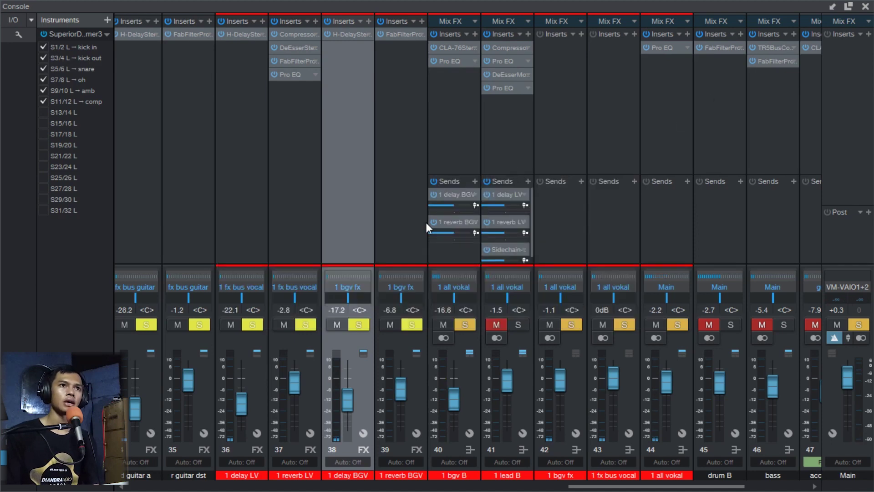
{"action": "left_click", "coordinate": [444, 111]}
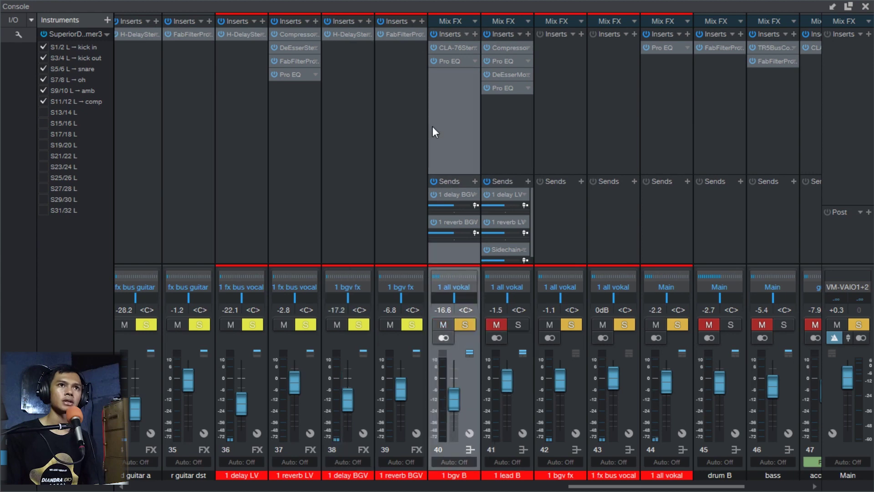
{"action": "left_click", "coordinate": [492, 133]}
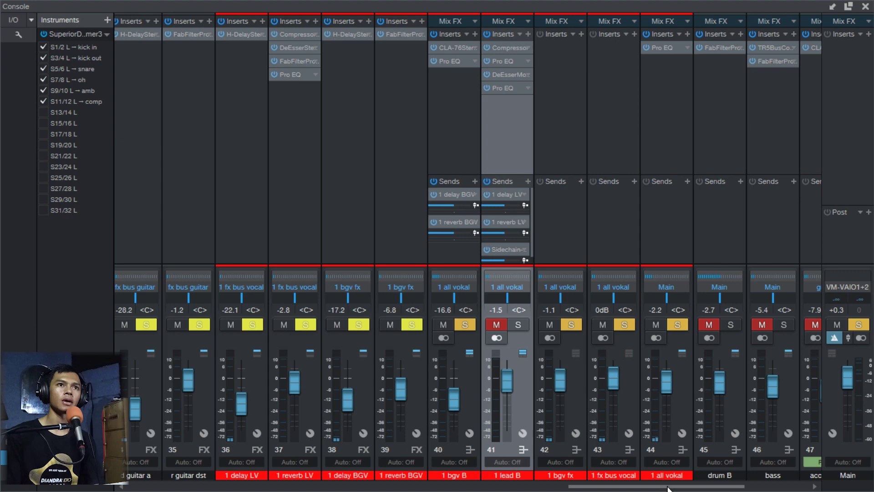
{"action": "left_click", "coordinate": [451, 114]}
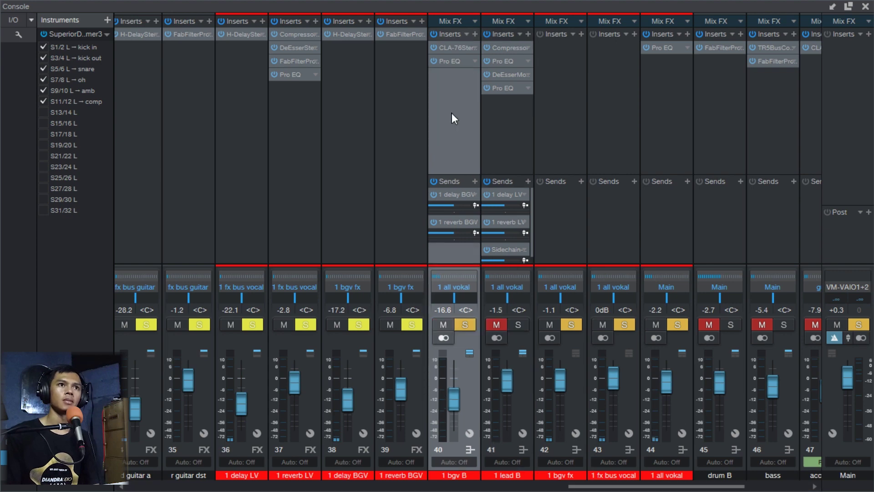
{"action": "left_click", "coordinate": [552, 238]}
{"action": "left_click", "coordinate": [670, 197]}
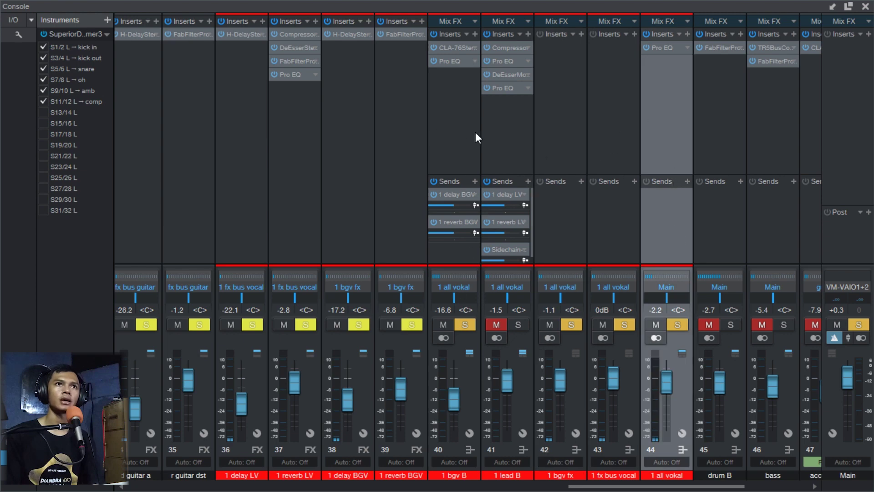
- Select the 1 all vokal bus and toggle its solo off and back on
{"action": "left_click", "coordinate": [511, 130]}
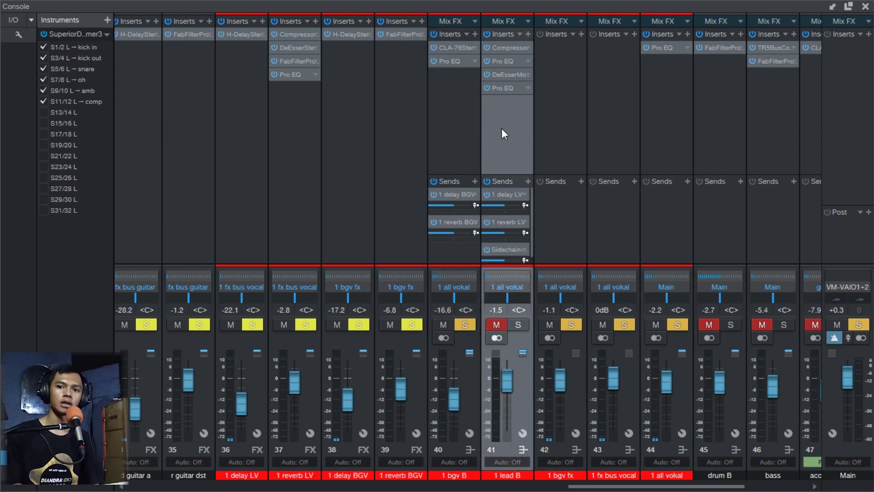
{"action": "left_click", "coordinate": [667, 106]}
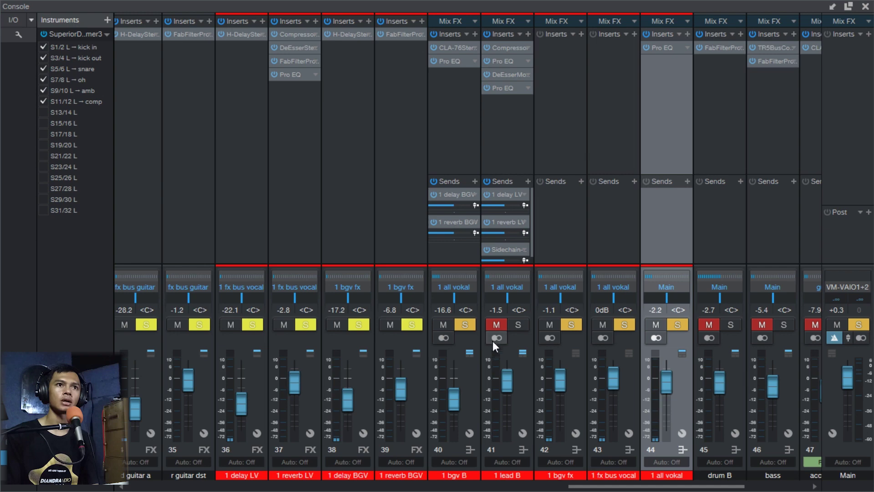
{"action": "left_click", "coordinate": [675, 326]}
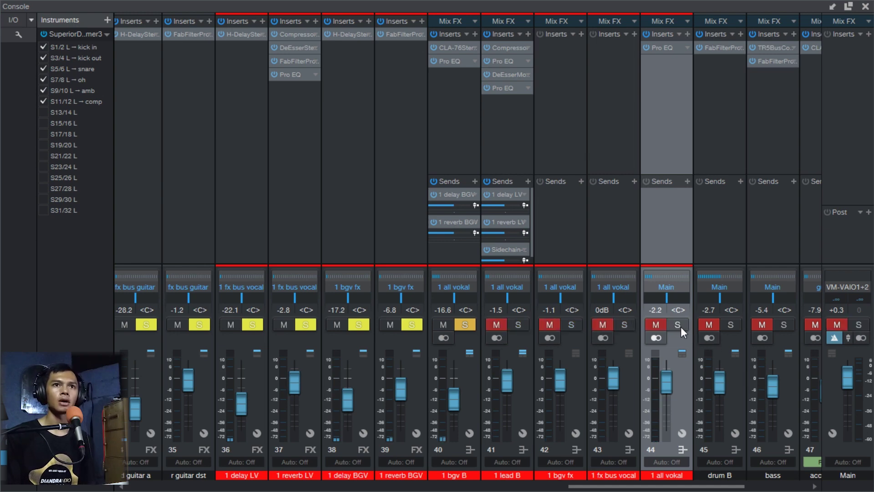
{"action": "left_click", "coordinate": [682, 326]}
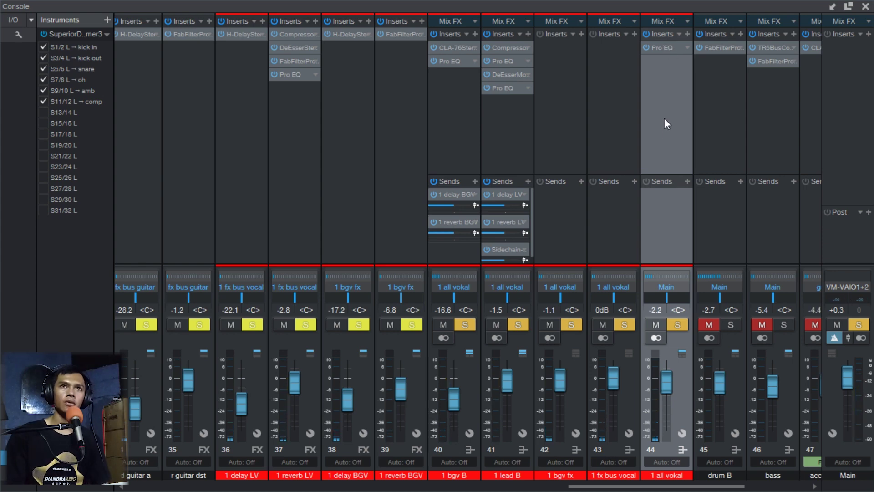
- Compare the 1 all vokal Pro EQ on and off several times, leave it on, and close it
{"action": "left_click", "coordinate": [661, 48]}
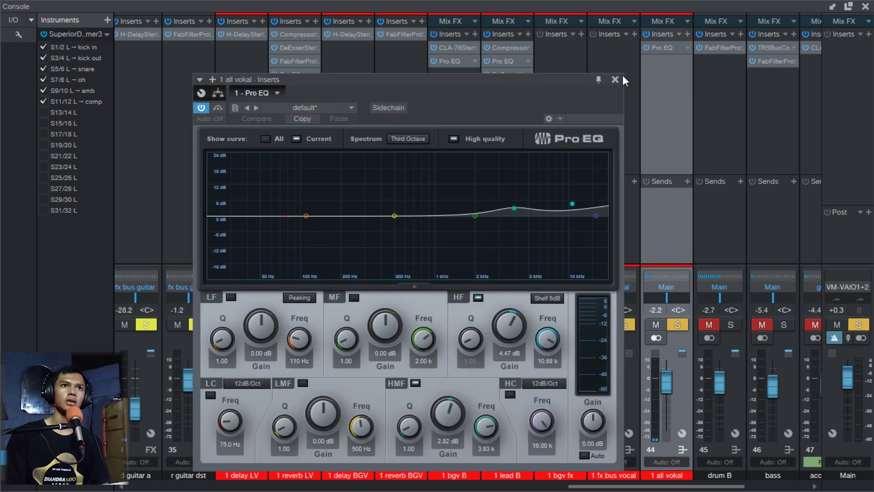
{"action": "left_click_drag", "start_coordinate": [482, 89], "coordinate": [526, 66]}
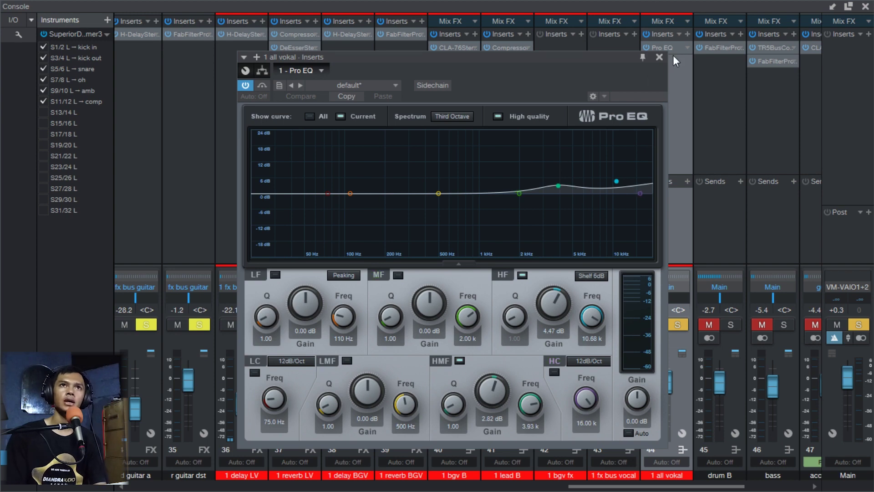
{"action": "left_click", "coordinate": [244, 85]}
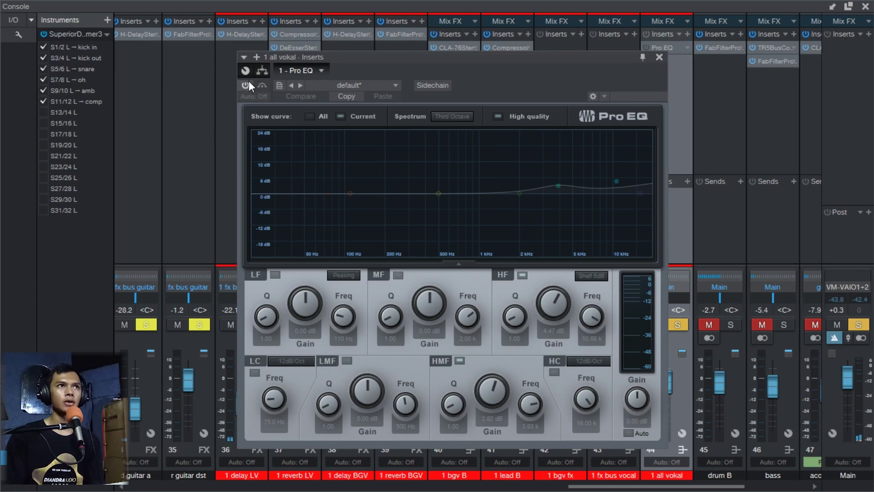
{"action": "left_click", "coordinate": [250, 87]}
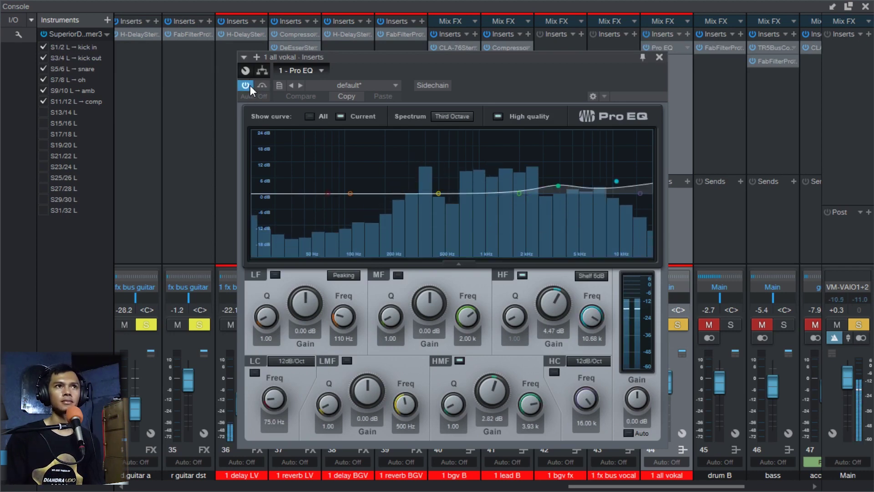
{"action": "left_click", "coordinate": [247, 85]}
{"action": "left_click", "coordinate": [247, 86]}
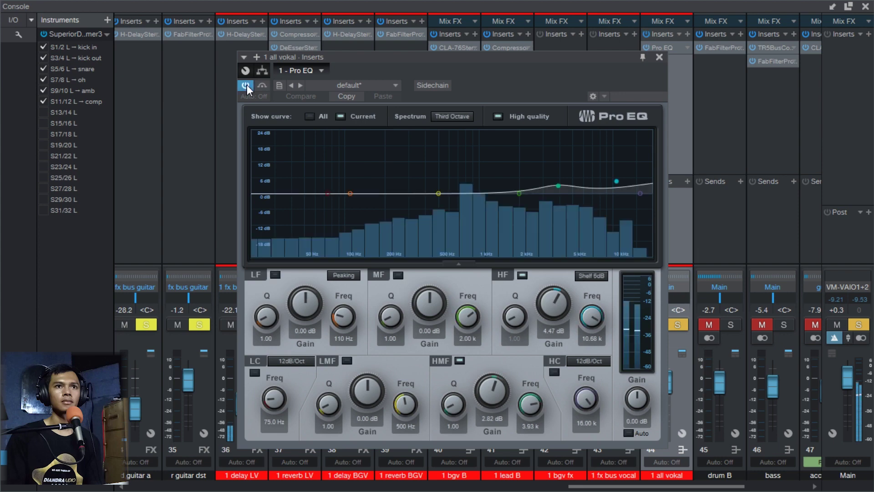
{"action": "left_click", "coordinate": [246, 85]}
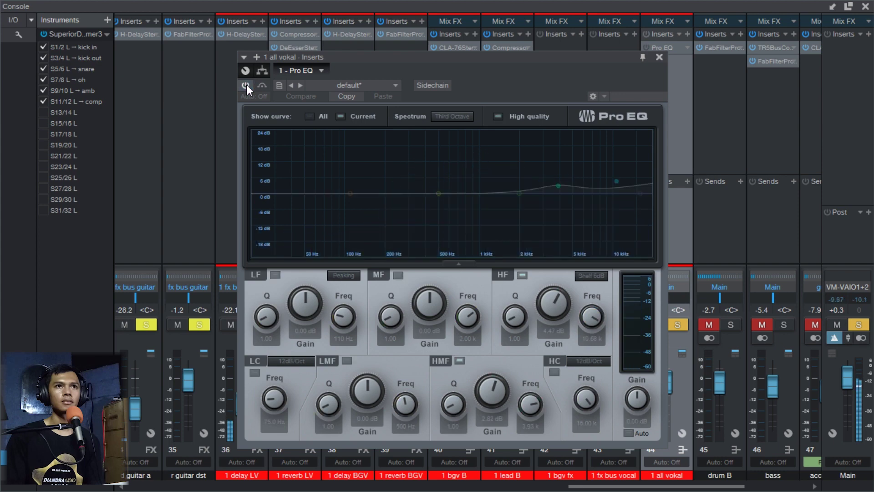
{"action": "left_click", "coordinate": [247, 85]}
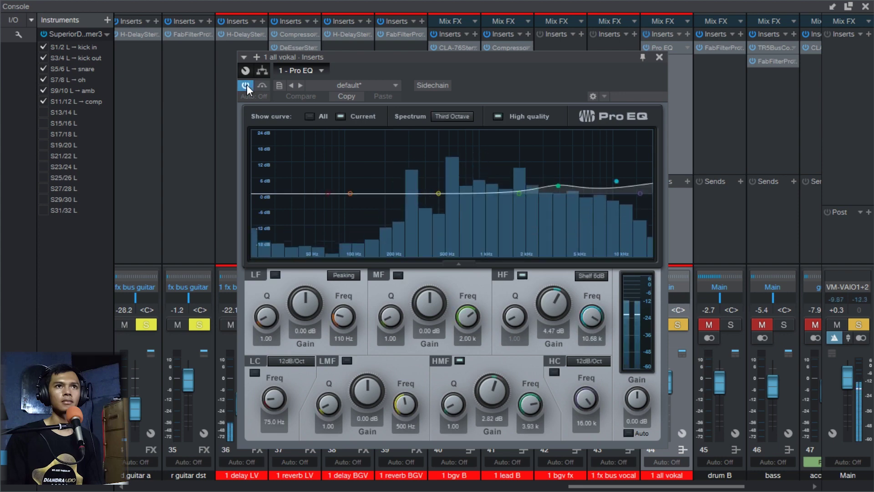
{"action": "left_click", "coordinate": [659, 56]}
- Close the console with F3 and clear all solos and mutes
{"action": "left_click_drag", "start_coordinate": [680, 488], "coordinate": [732, 476]}
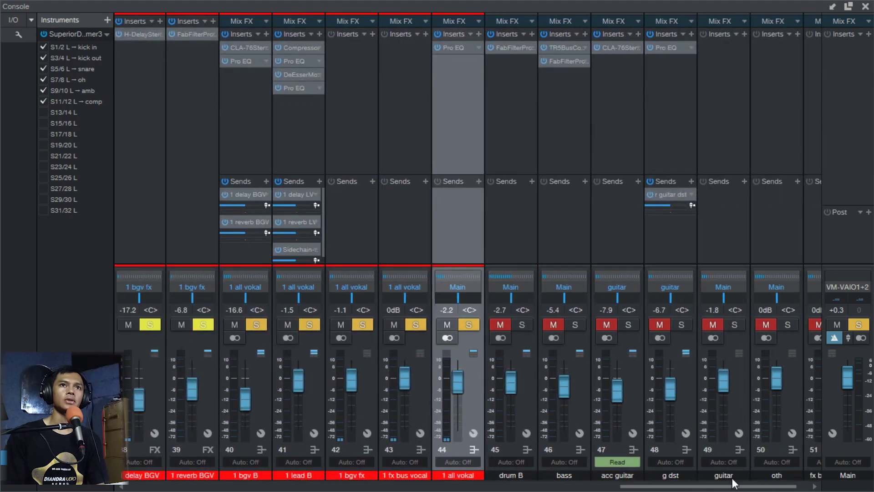
{"action": "key", "text": "F3"}
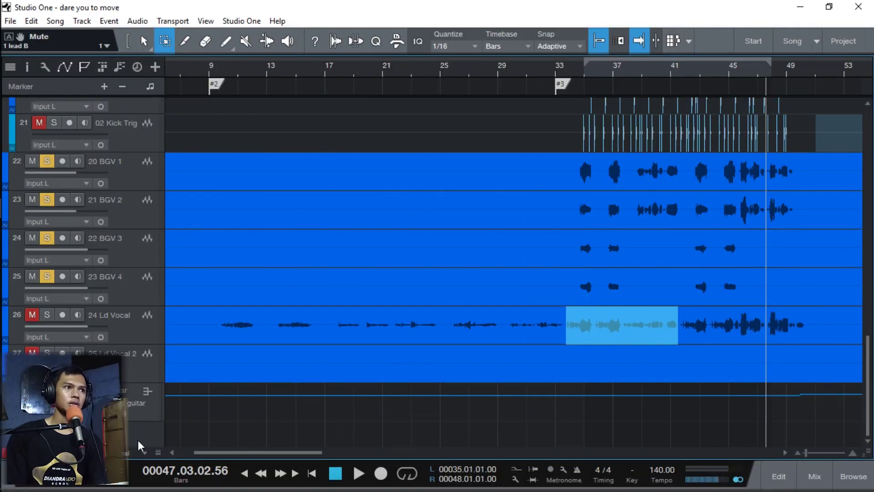
{"action": "key", "text": "shift+s"}
{"action": "key", "text": "shift+m"}
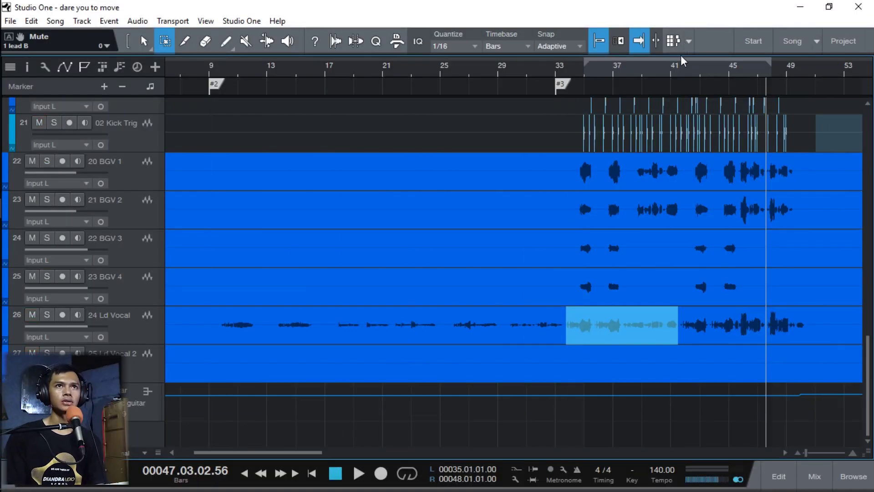
- Play from marker #2 with the whole song zoomed into view, then stop
{"action": "key", "text": "KP_2"}
{"action": "key", "text": "space"}
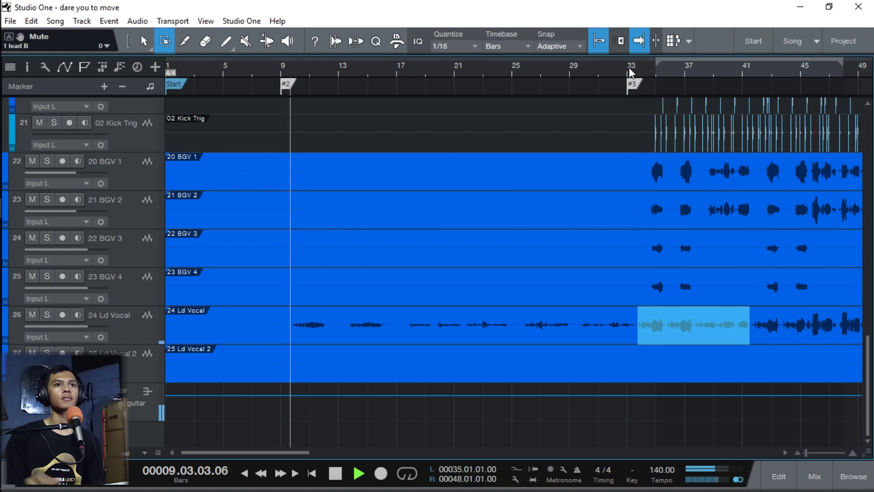
{"action": "key", "text": "w"}
{"action": "key", "text": "w"}
{"action": "key", "text": "w"}
{"action": "key", "text": "w"}
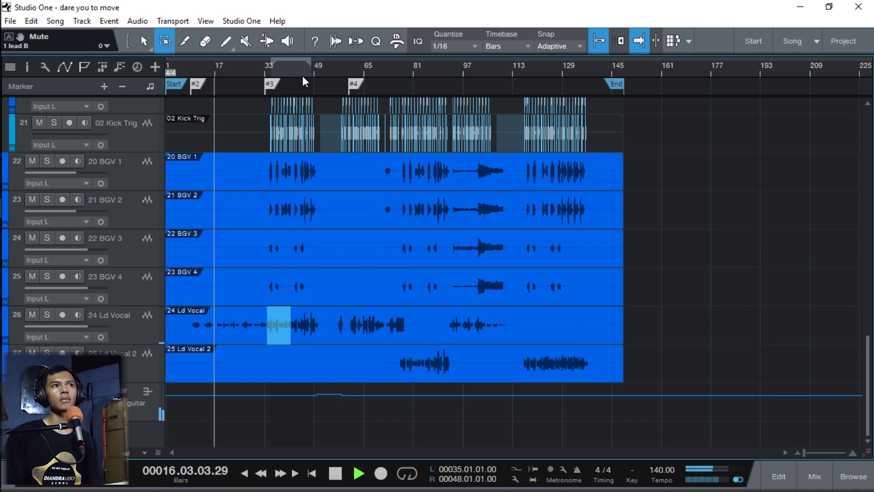
{"action": "key", "text": "space"}
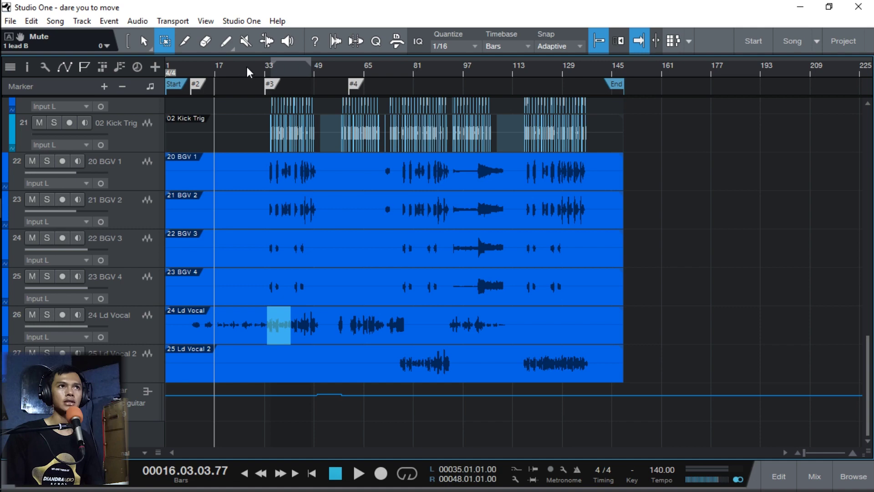
{"action": "scroll", "coordinate": [247, 66], "scroll_direction": "up", "scroll_amount": 5}
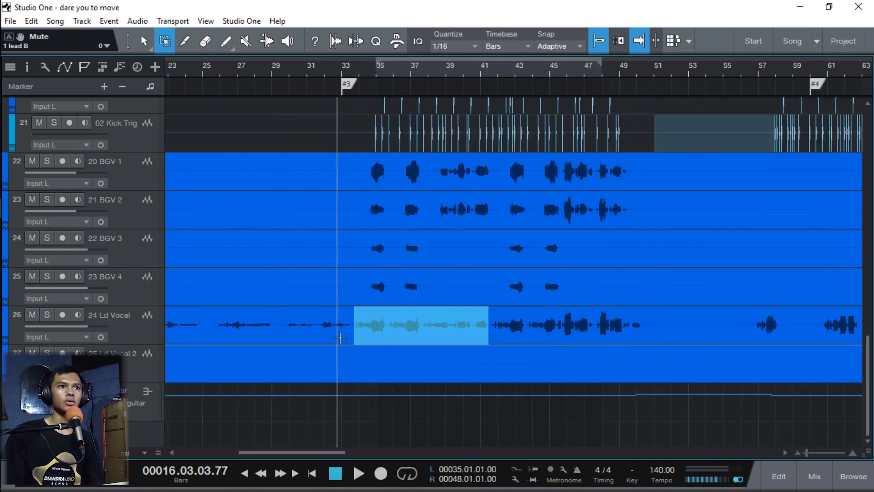
- Move the Ld Vocal range selection to bars 30–33 and play from bar 30 to about bar 50
{"action": "left_click_drag", "start_coordinate": [351, 339], "coordinate": [293, 341]}
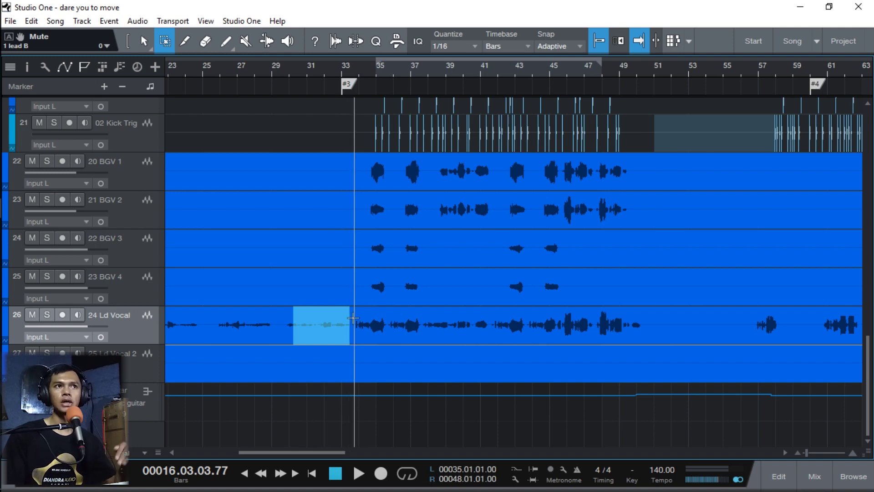
{"action": "left_click", "coordinate": [287, 72]}
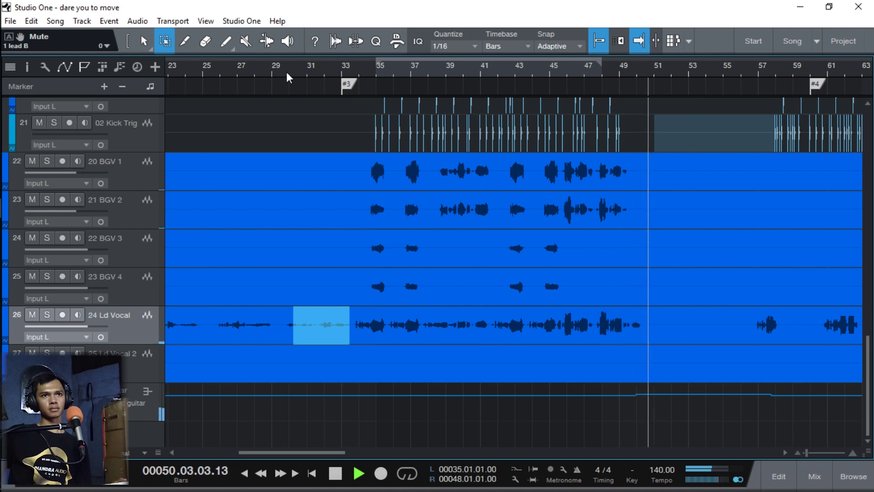
{"action": "key", "text": "space"}
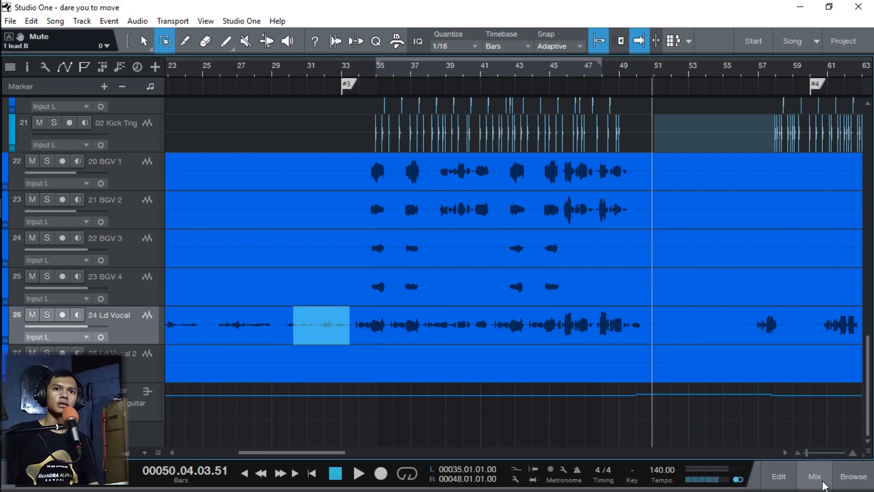
- Open the console and the 1 reverb LV sidechain compressor, then play from bar 11
{"action": "left_click", "coordinate": [815, 477]}
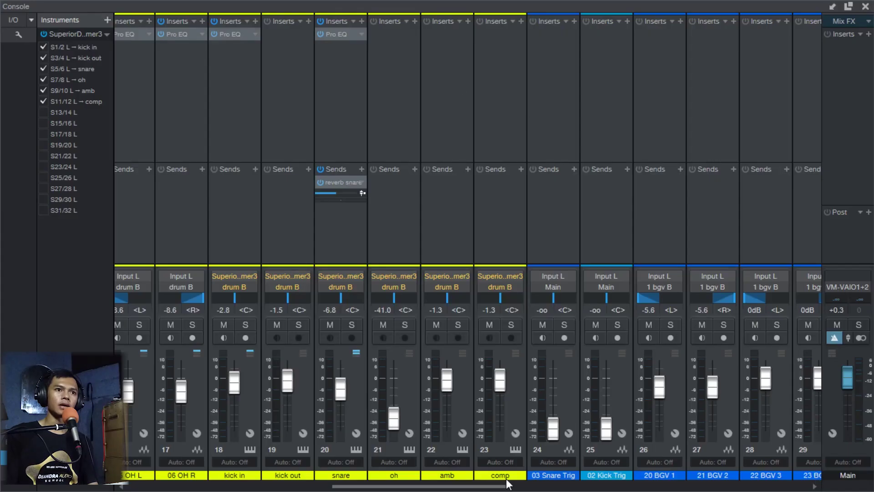
{"action": "left_click_drag", "start_coordinate": [507, 484], "coordinate": [788, 428]}
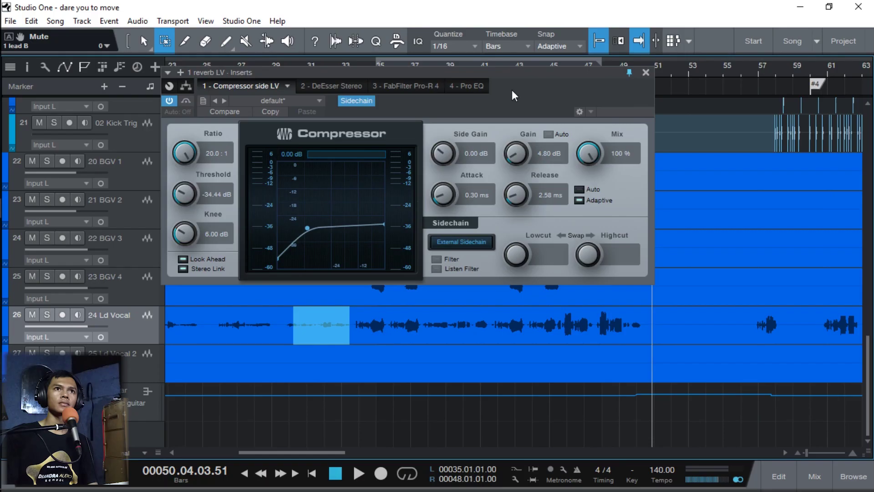
{"action": "left_click_drag", "start_coordinate": [164, 81], "coordinate": [225, 108]}
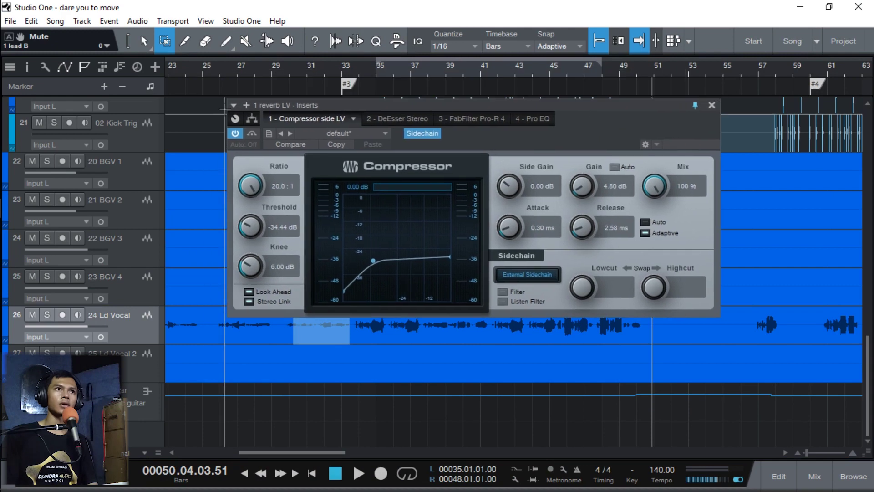
{"action": "scroll", "coordinate": [246, 73], "scroll_direction": "down", "scroll_amount": 5}
{"action": "left_click", "coordinate": [184, 73]}
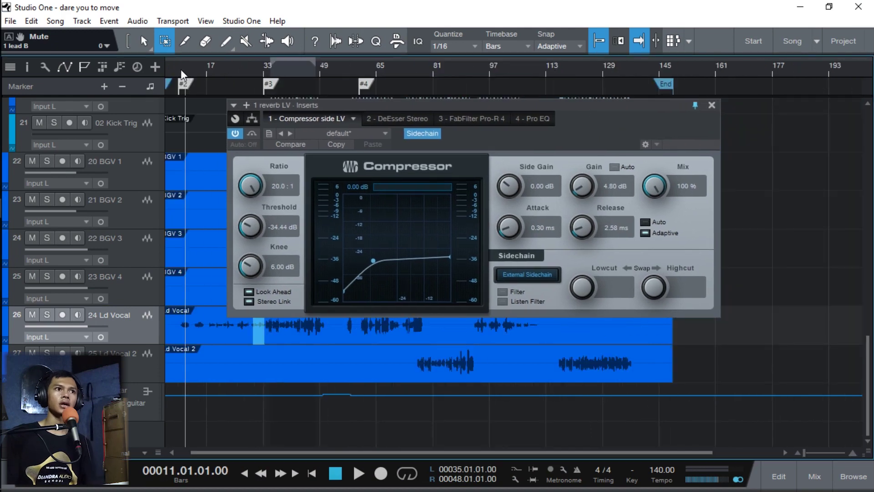
{"action": "key", "text": "space"}
- Compare the sidechain compressor bypassed and active during playback, leaving it active
{"action": "left_click", "coordinate": [251, 134]}
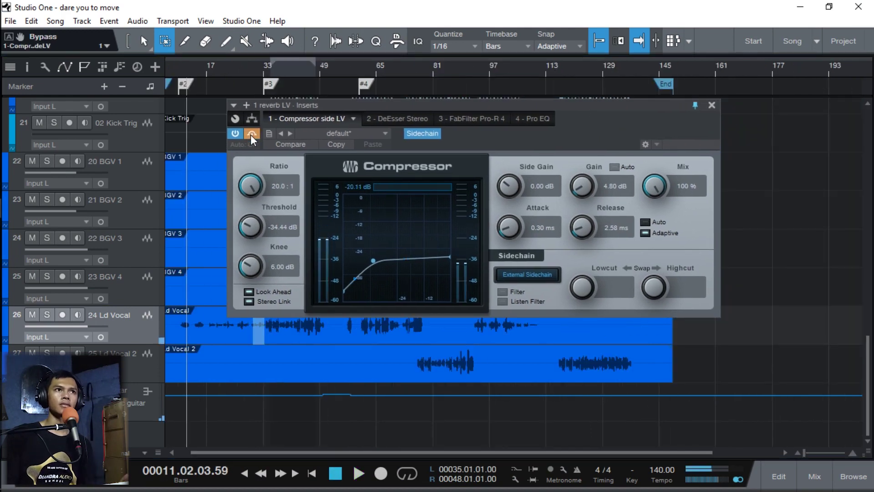
{"action": "key", "text": "space"}
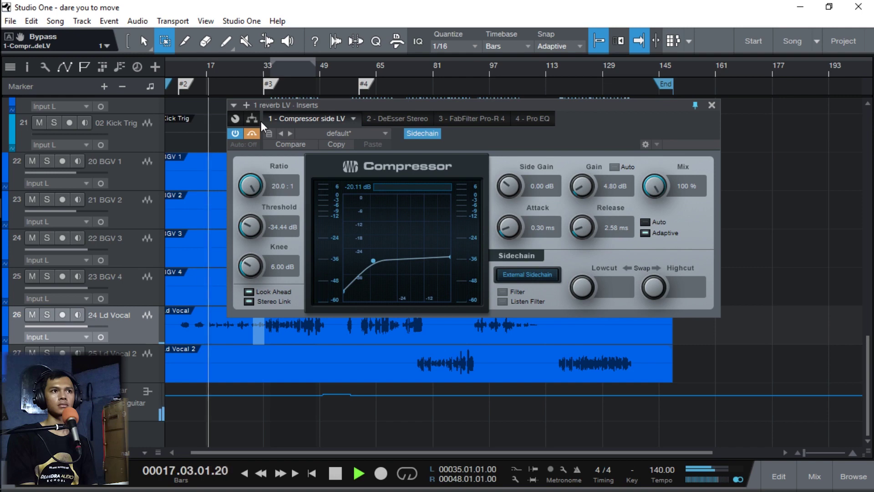
{"action": "key", "text": "shift+n"}
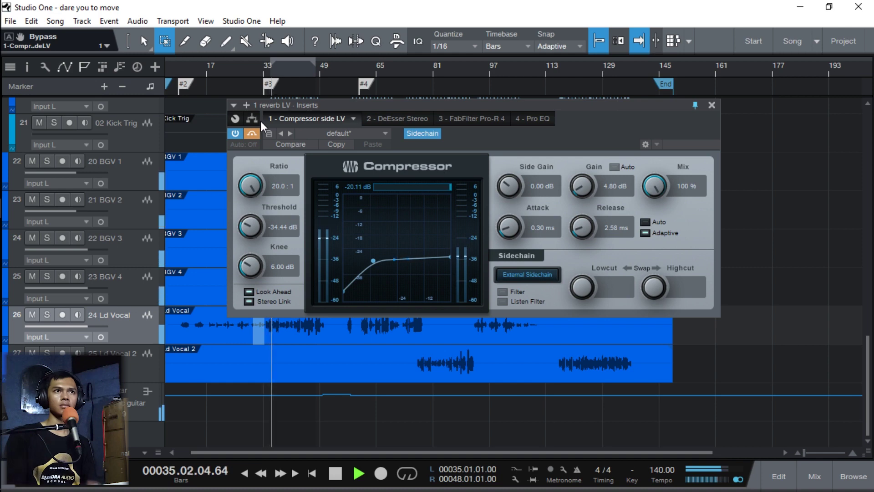
{"action": "key", "text": "space"}
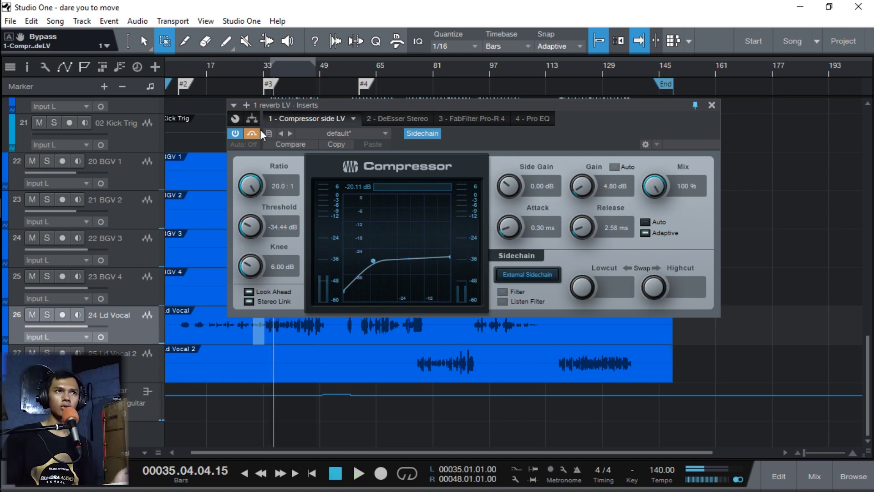
{"action": "left_click", "coordinate": [255, 130]}
{"action": "key", "text": "space"}
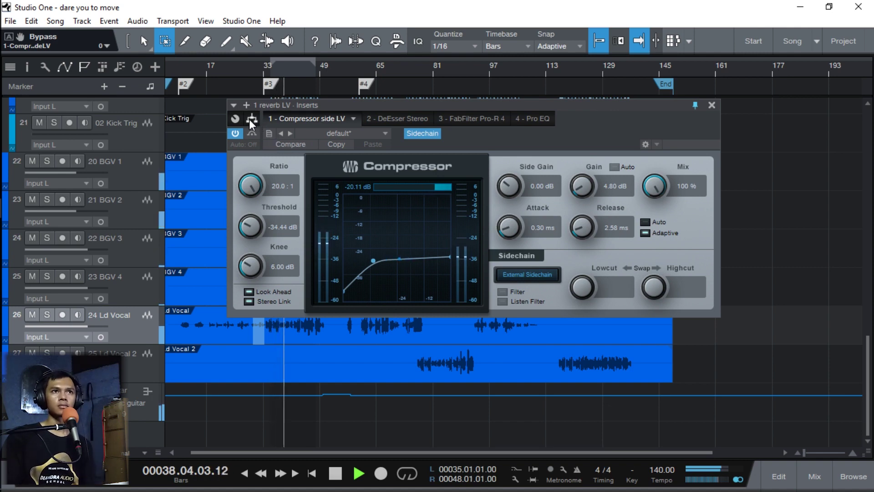
{"action": "key", "text": "space"}
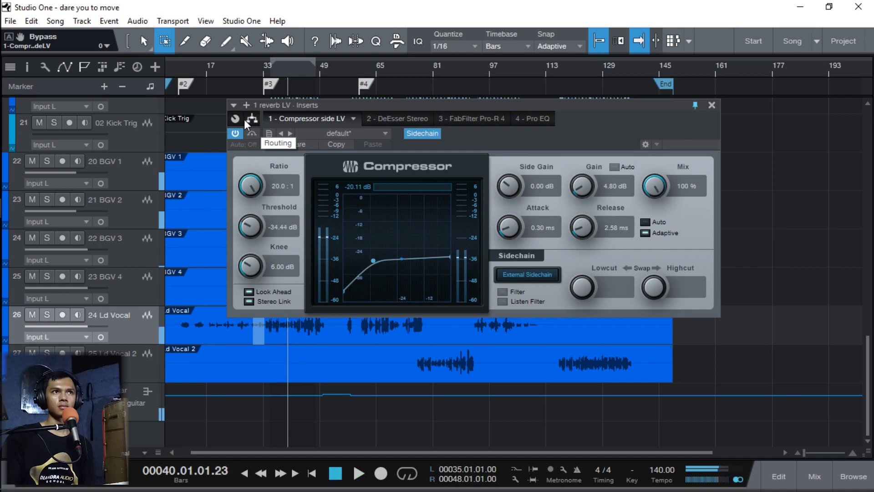
{"action": "left_click", "coordinate": [712, 105]}
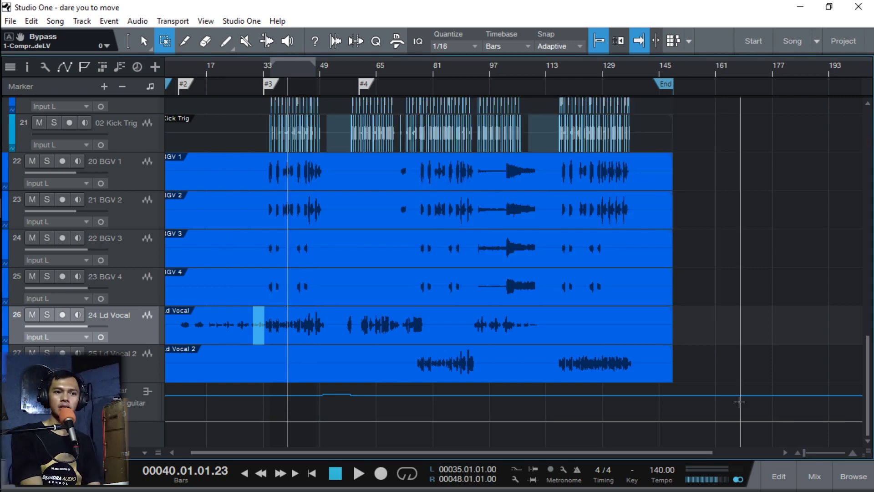